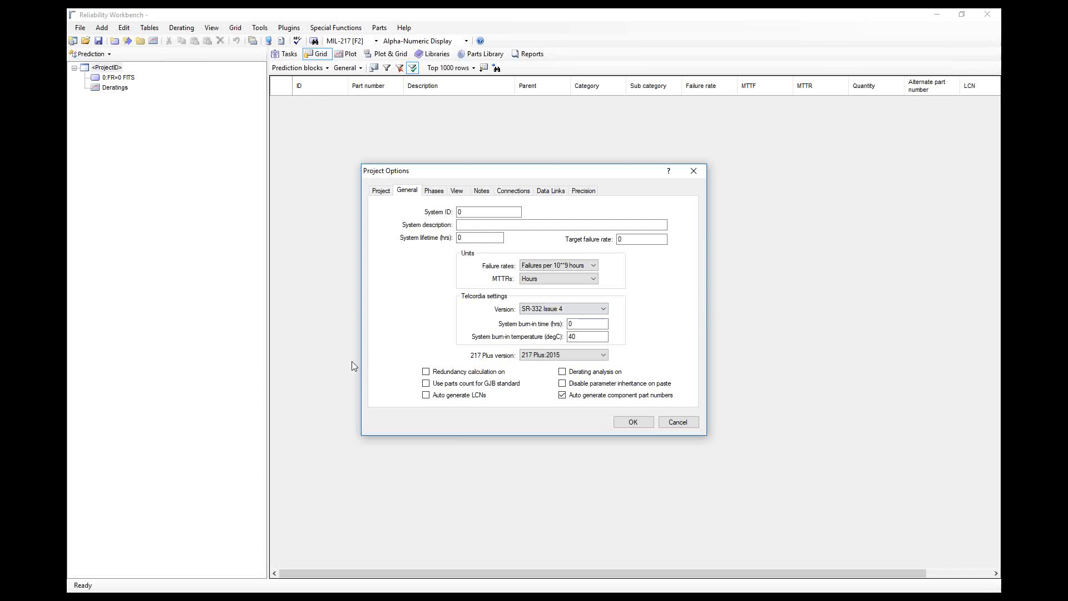
key(alt+Tab)
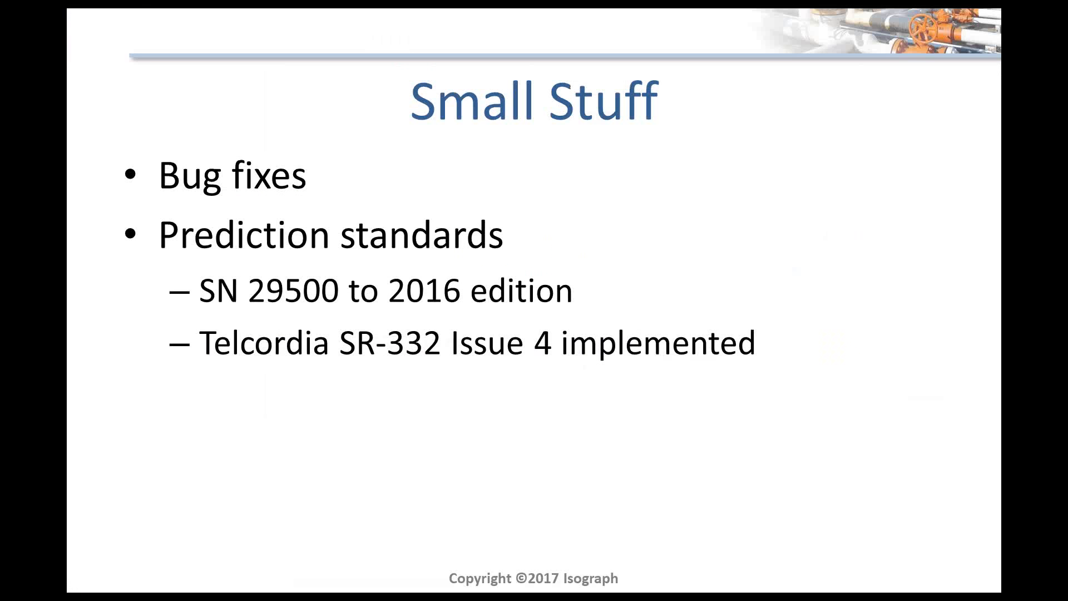
key(Right)
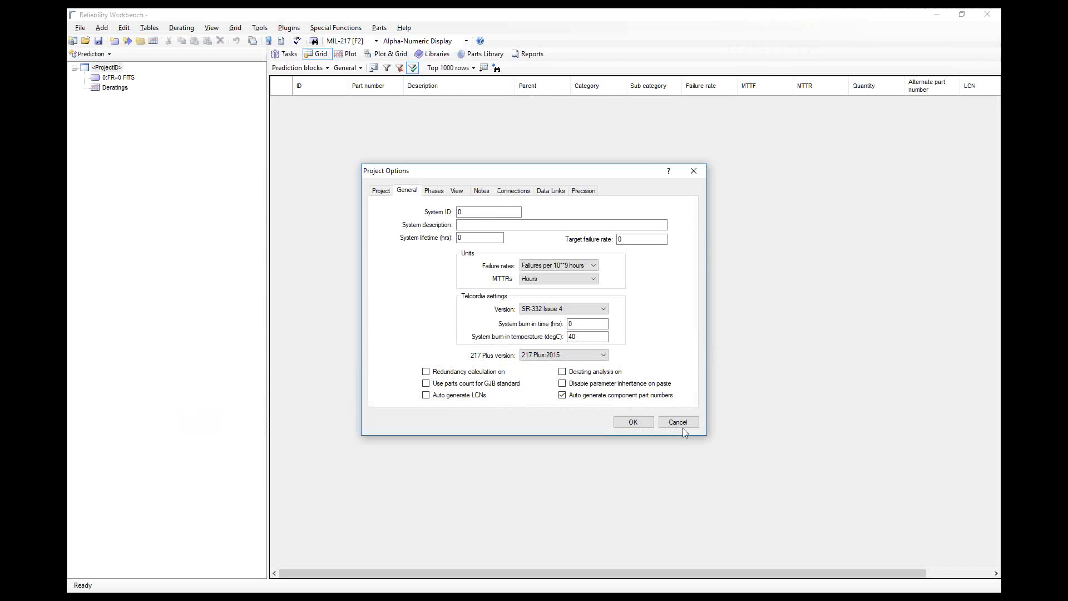
Leave the project options without changes, open the Reports view and narrow the project tree pane slightly.
click(681, 425)
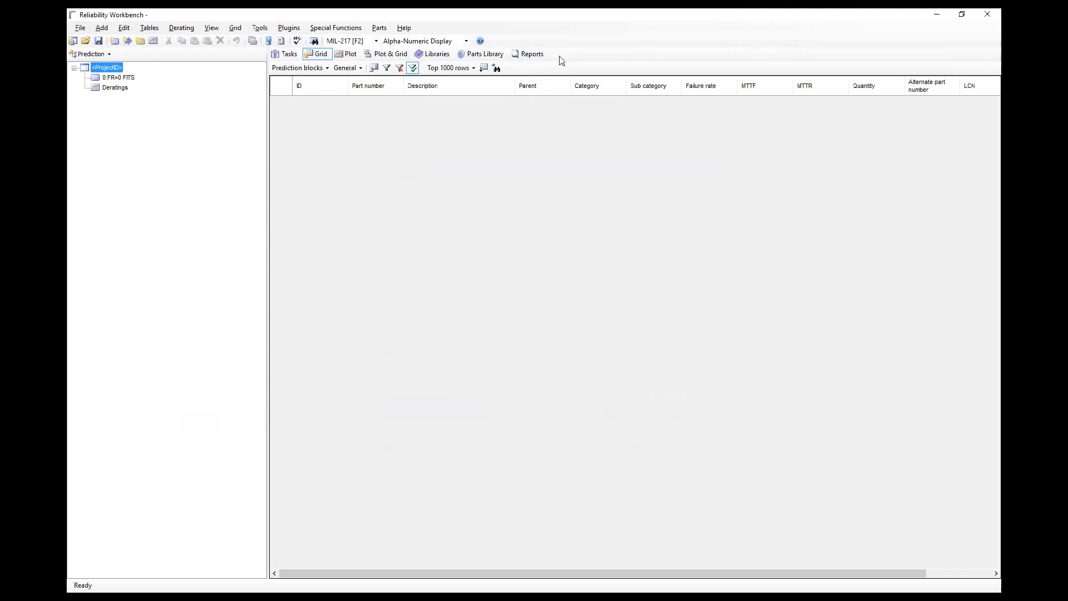
click(532, 55)
drag(269, 106, 243, 117)
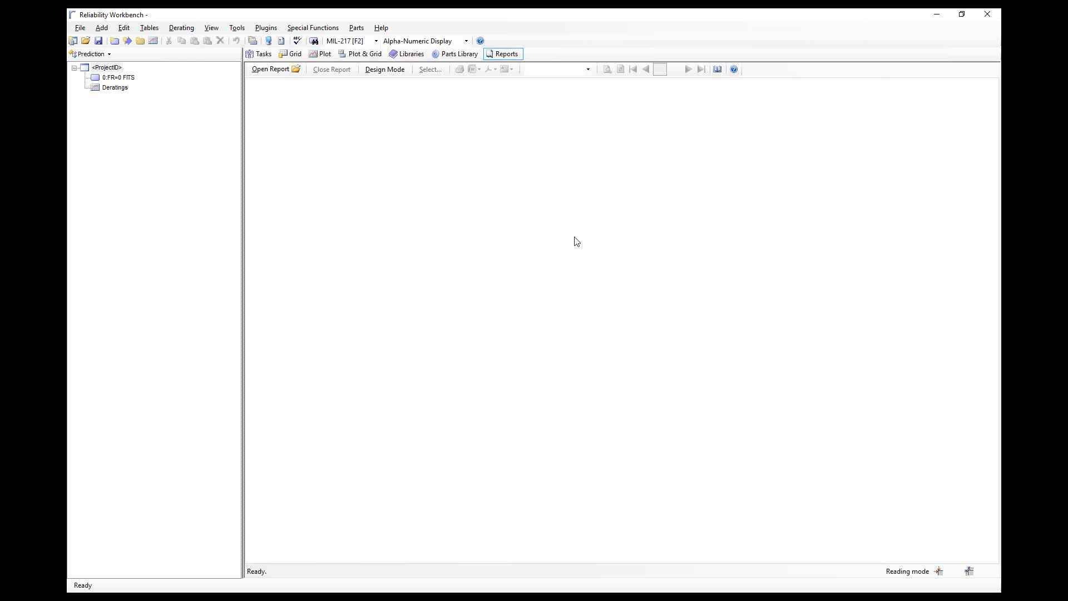
drag(242, 192, 119, 189)
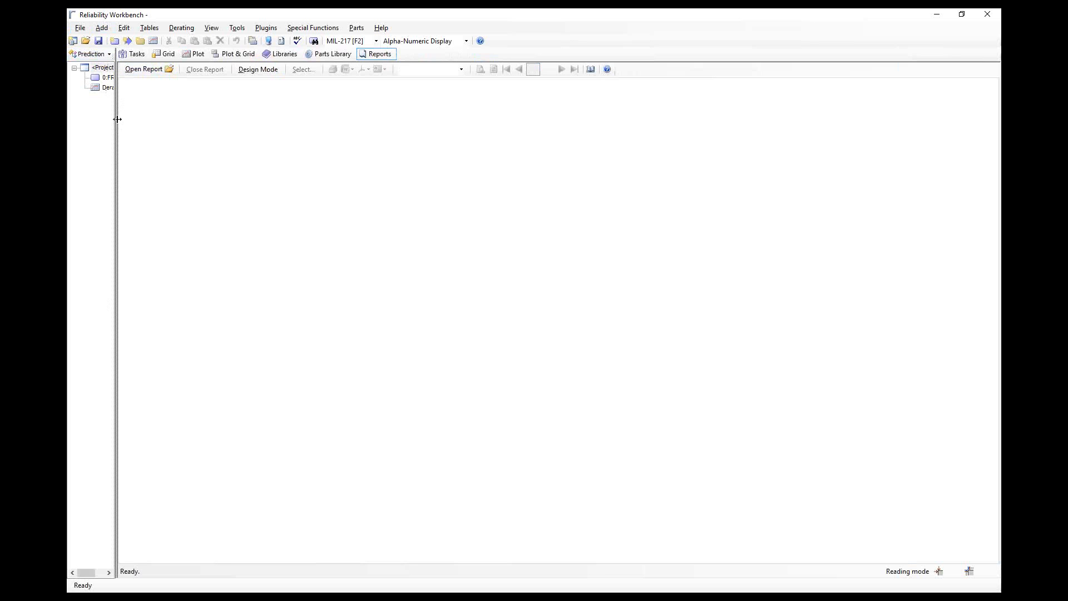
drag(117, 122, 233, 131)
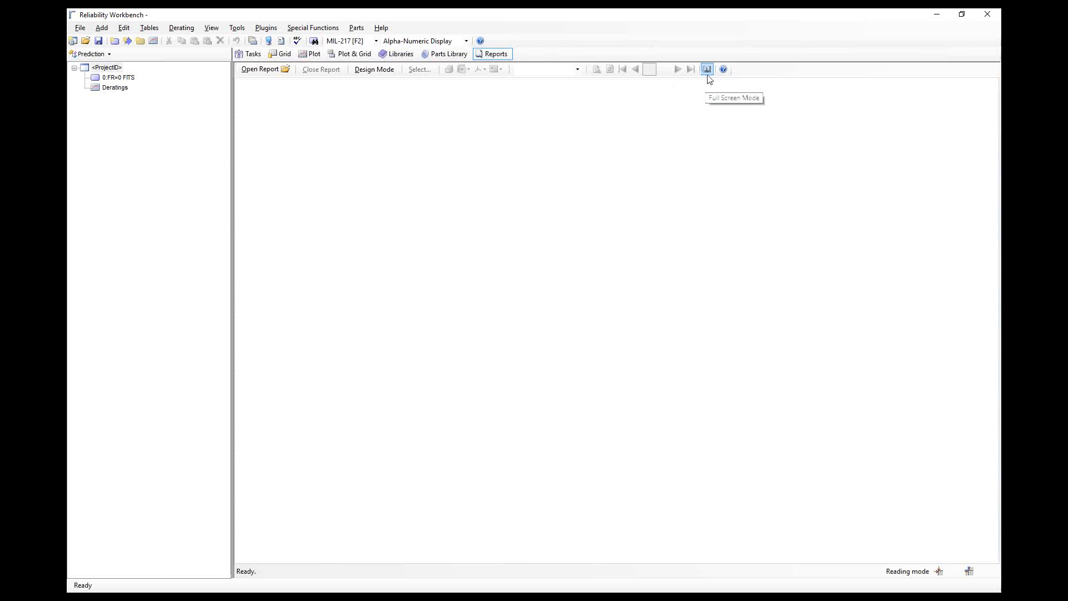
Turn full screen mode on and off for reports, first in reading mode and again in design mode.
click(708, 69)
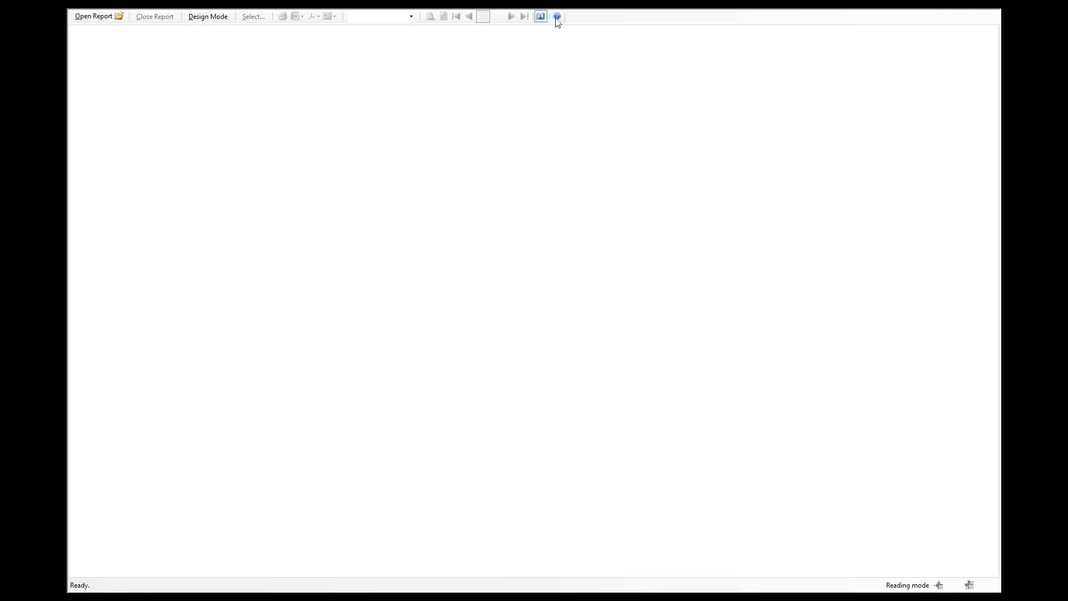
click(540, 17)
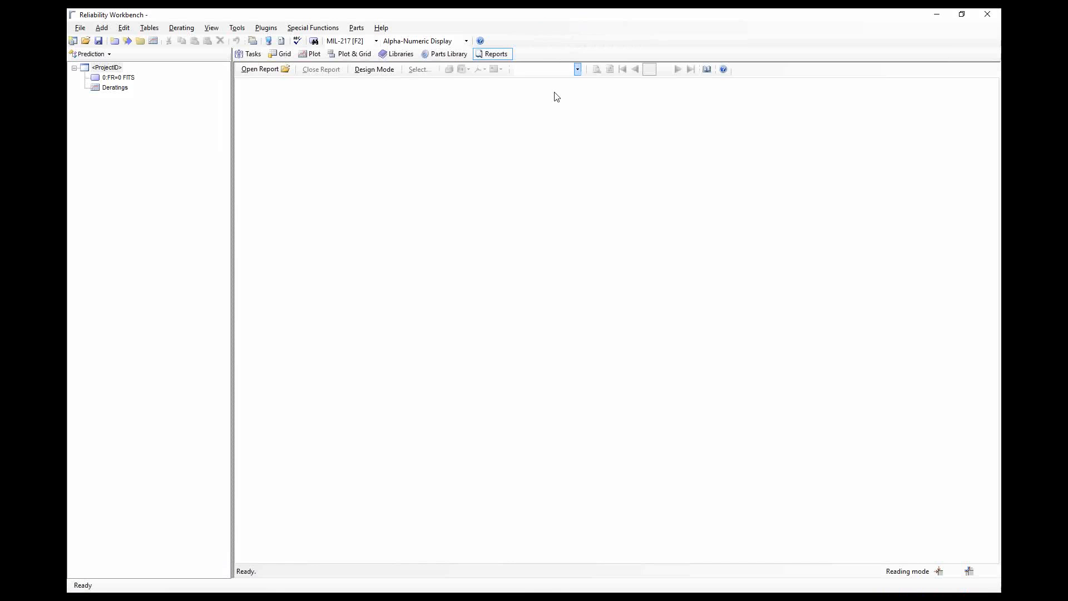
click(378, 72)
click(384, 70)
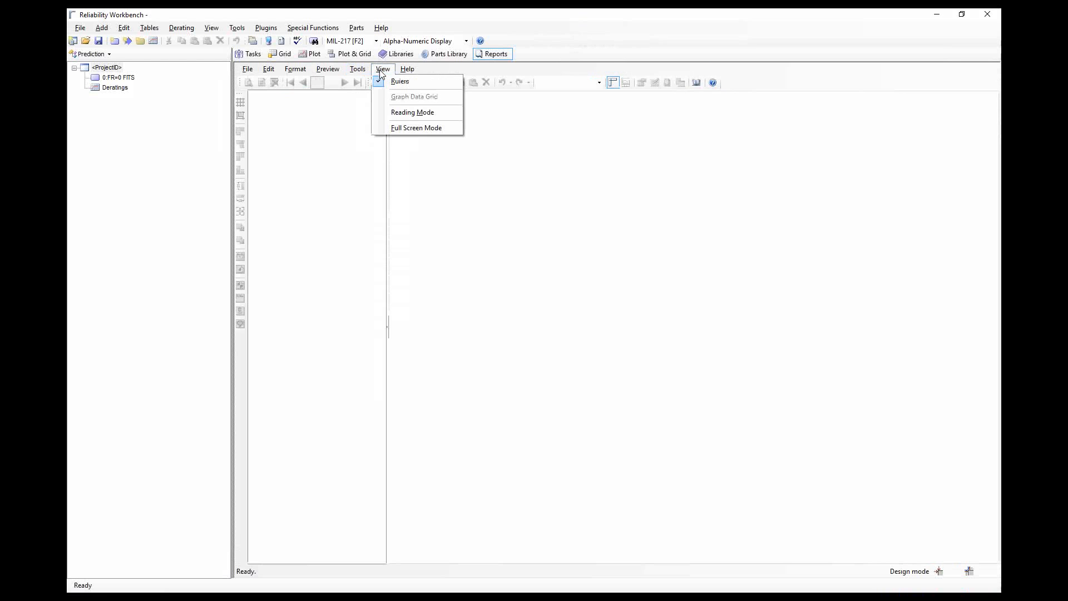
click(436, 133)
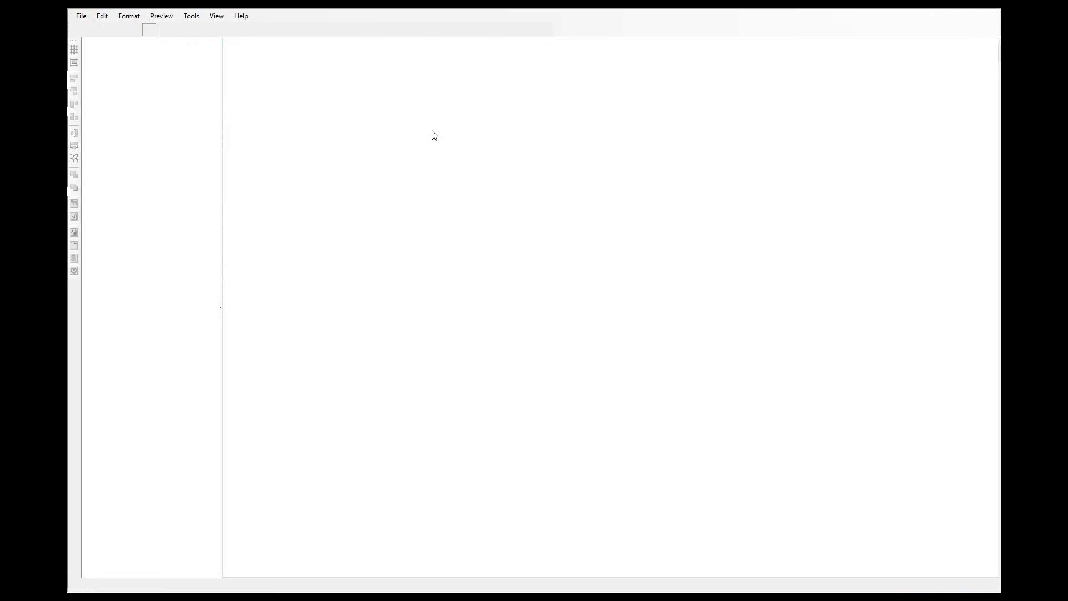
click(216, 15)
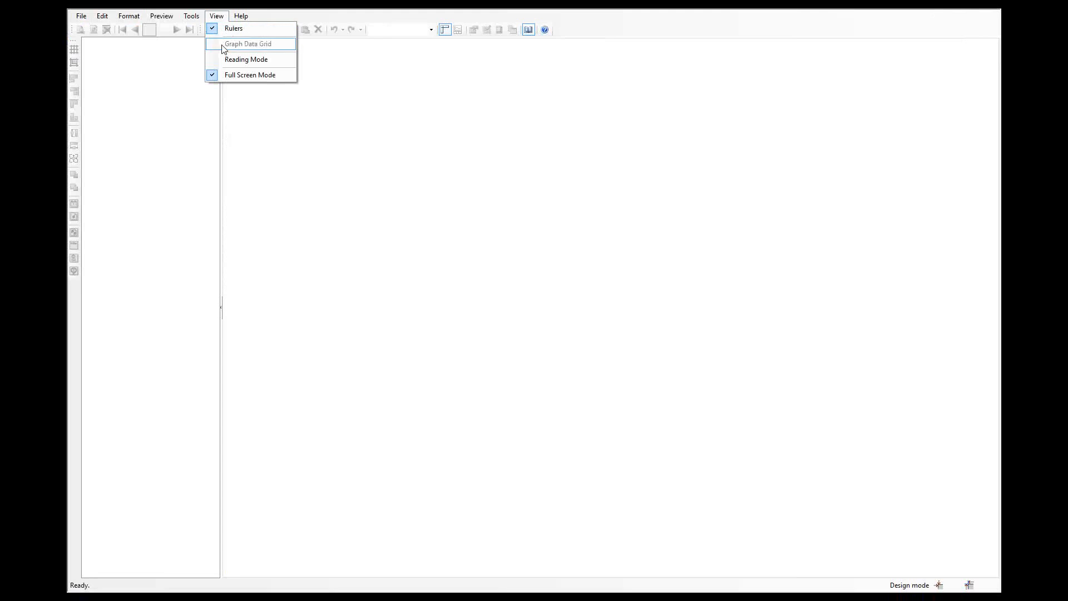
click(236, 78)
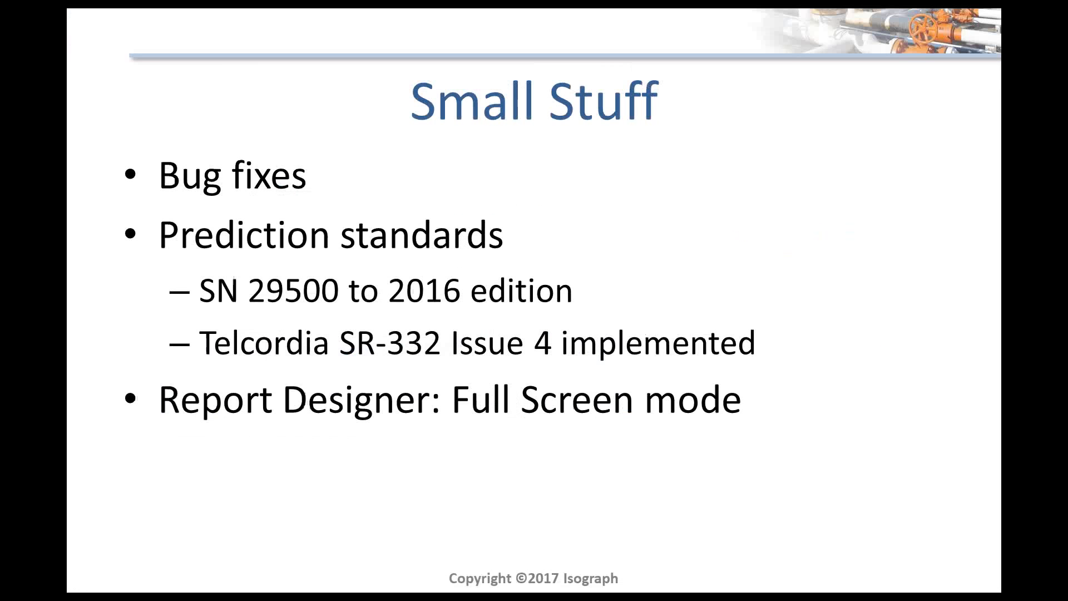
key(Right)
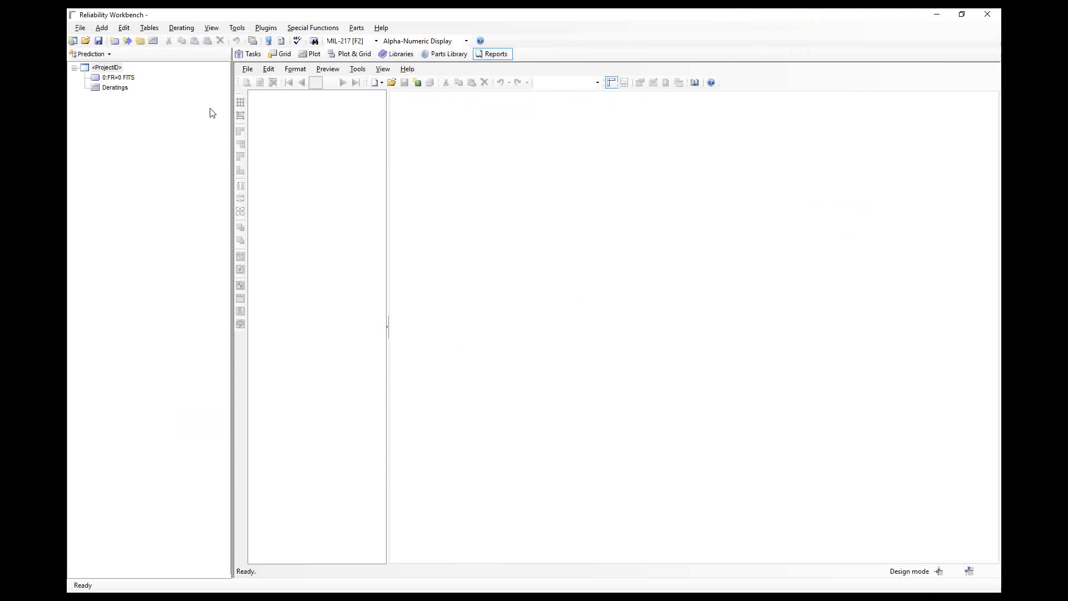
Open the recent project HIPPS.rwb without saving the changes to the current project.
click(79, 29)
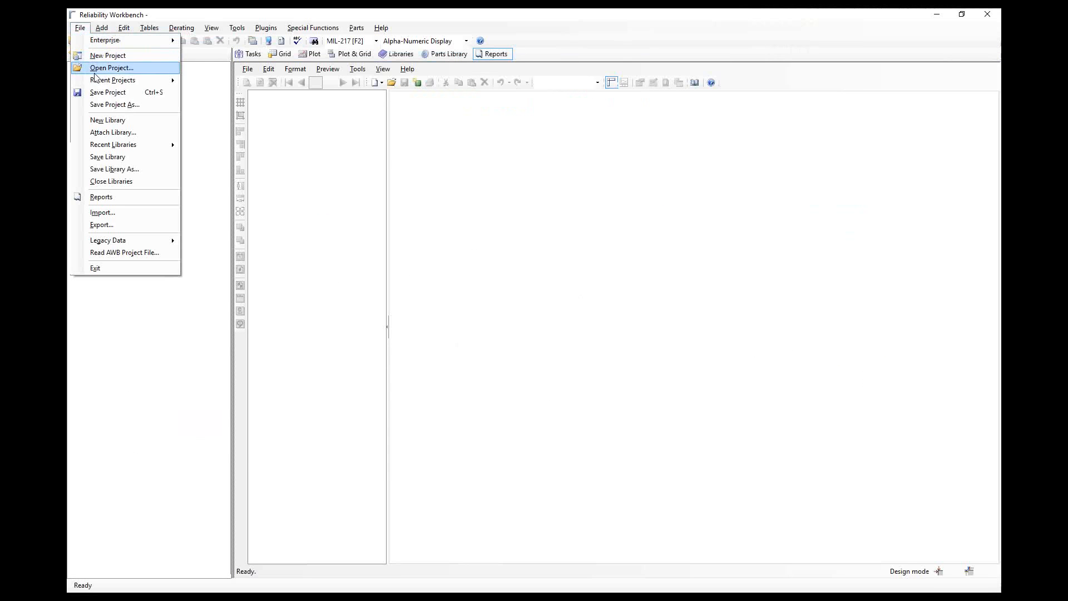
mouse_move(101, 82)
click(290, 82)
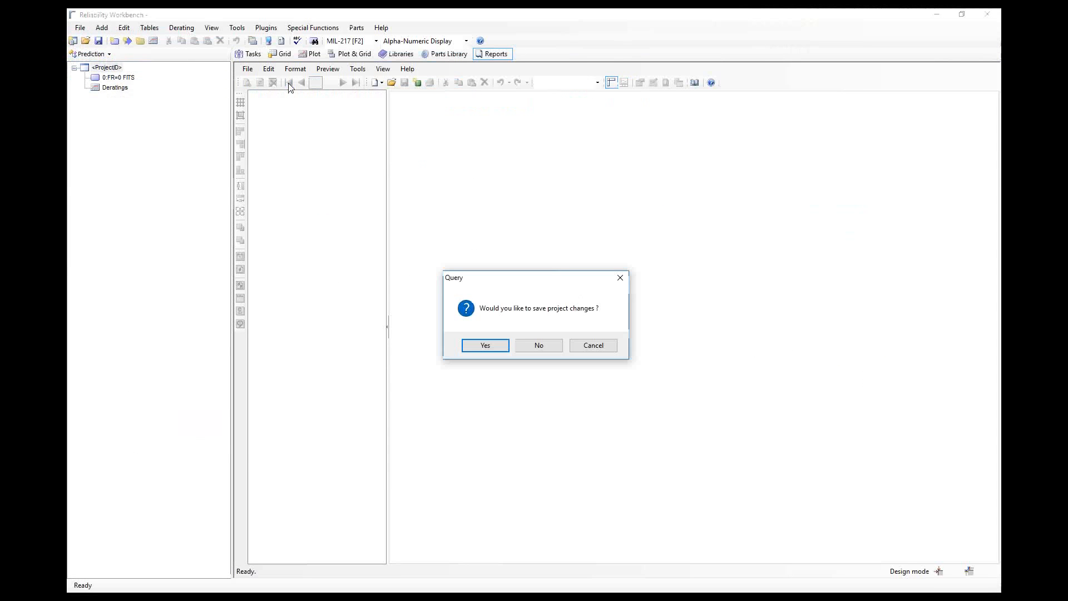
click(537, 344)
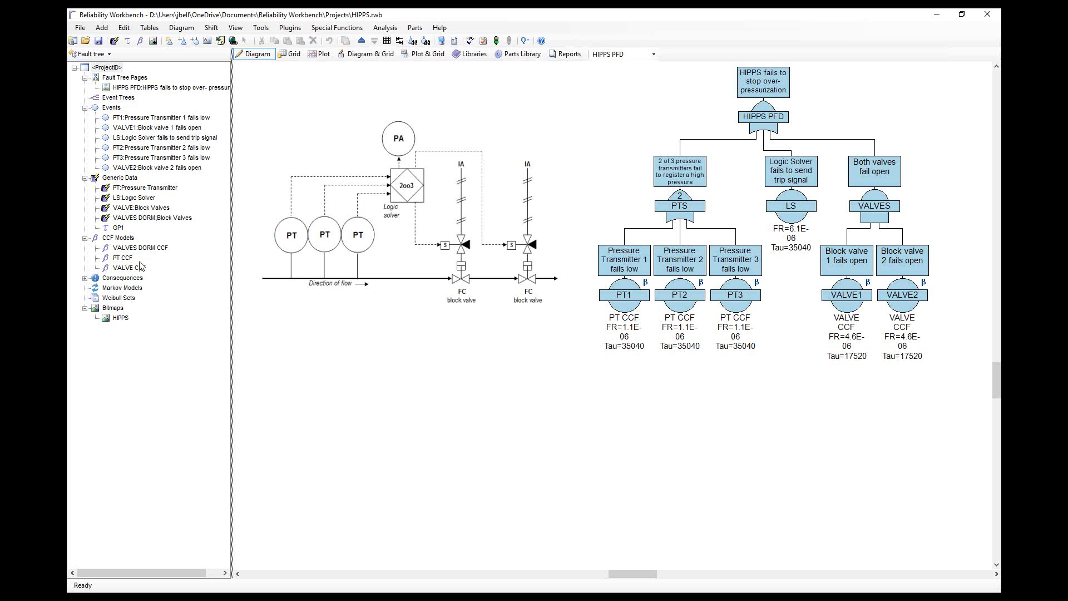
View the CCF models listed in the CCF Colors plugin and close it without assigning colors.
click(284, 29)
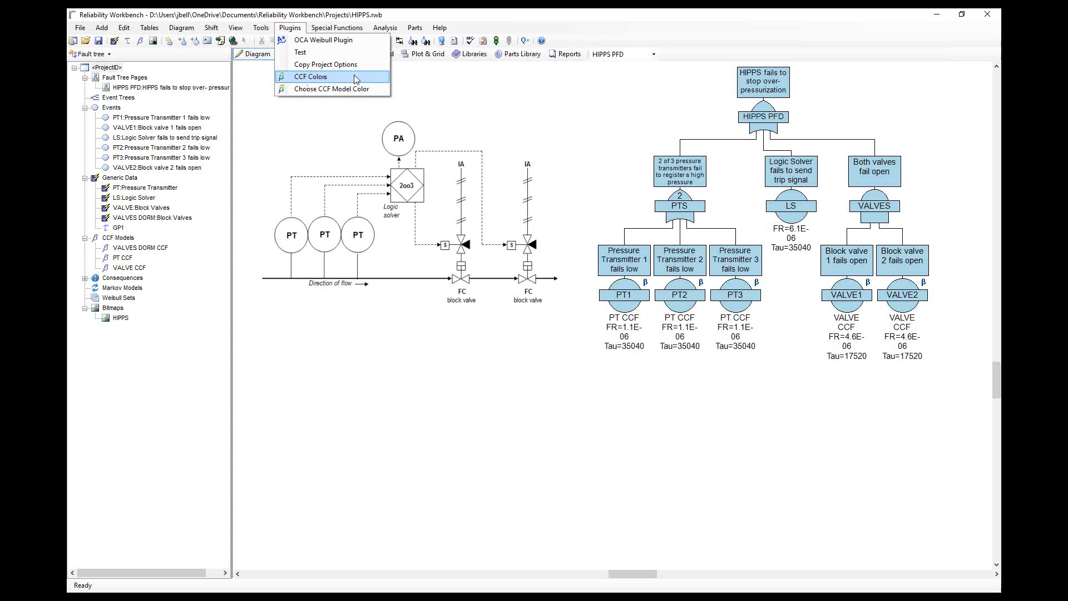
click(290, 84)
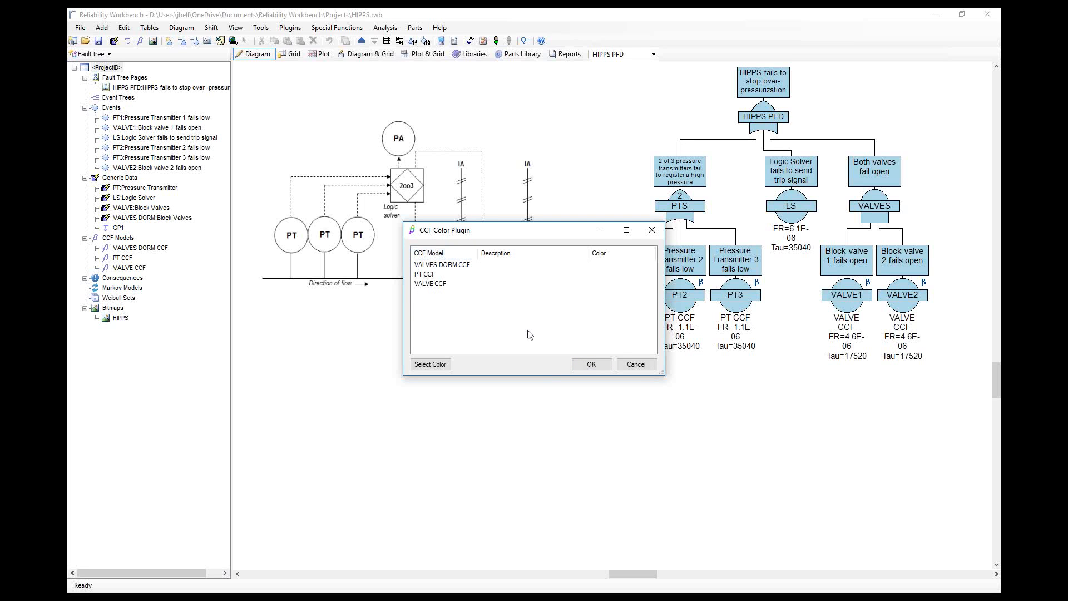
click(632, 365)
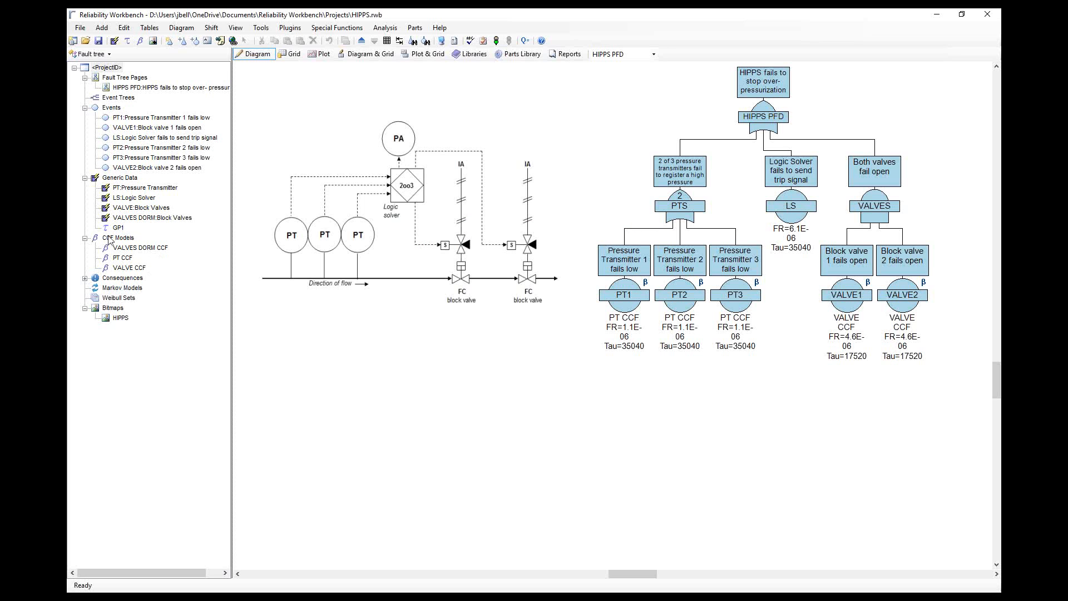
Assign light red to the PT CCF model with the Choose CCF Model Color plugin.
click(123, 258)
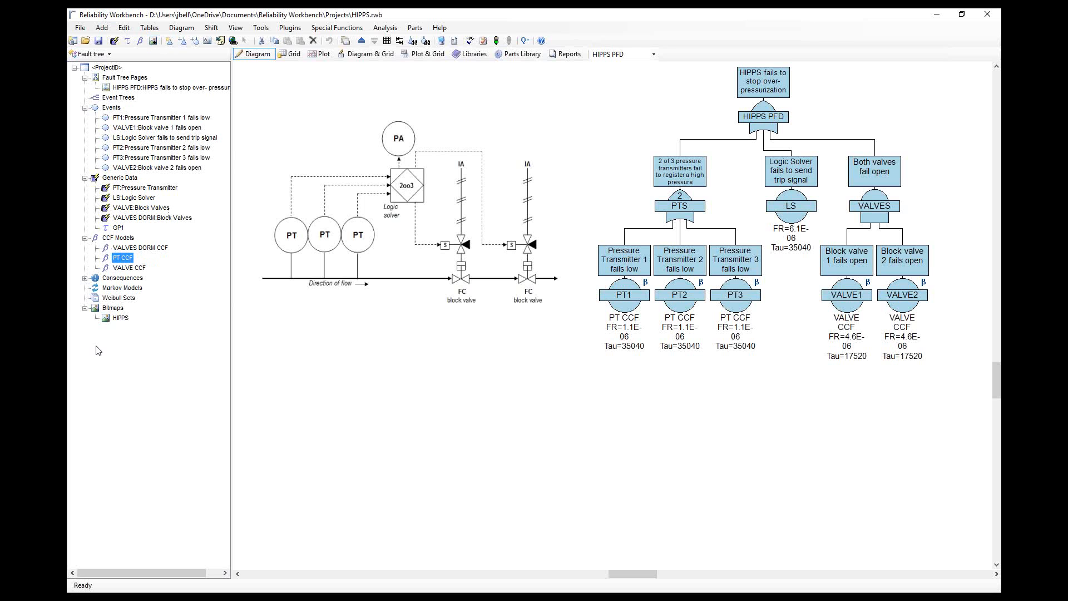
click(292, 28)
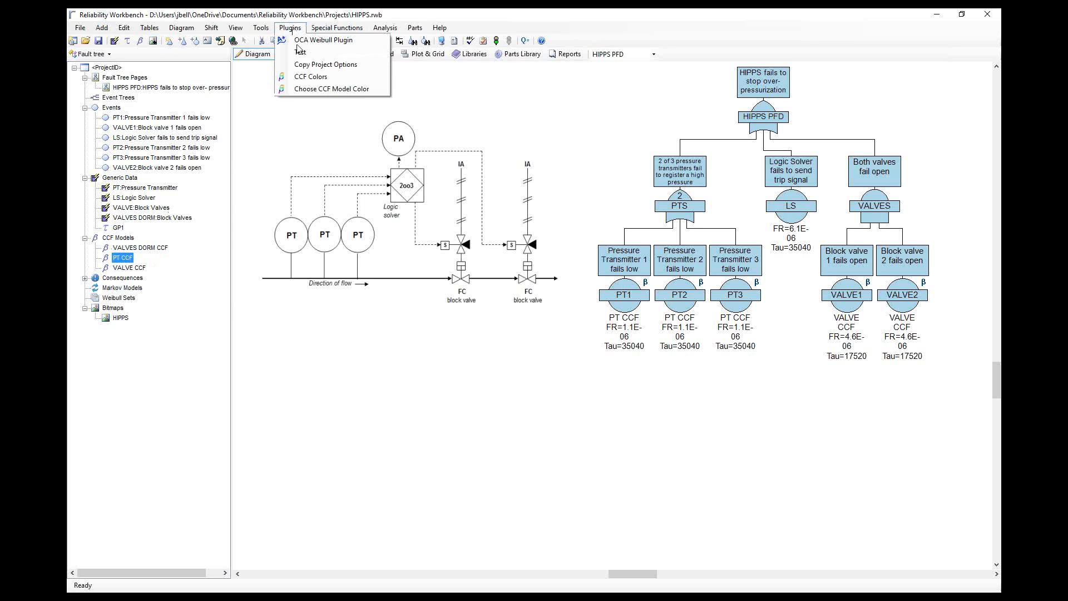
click(322, 90)
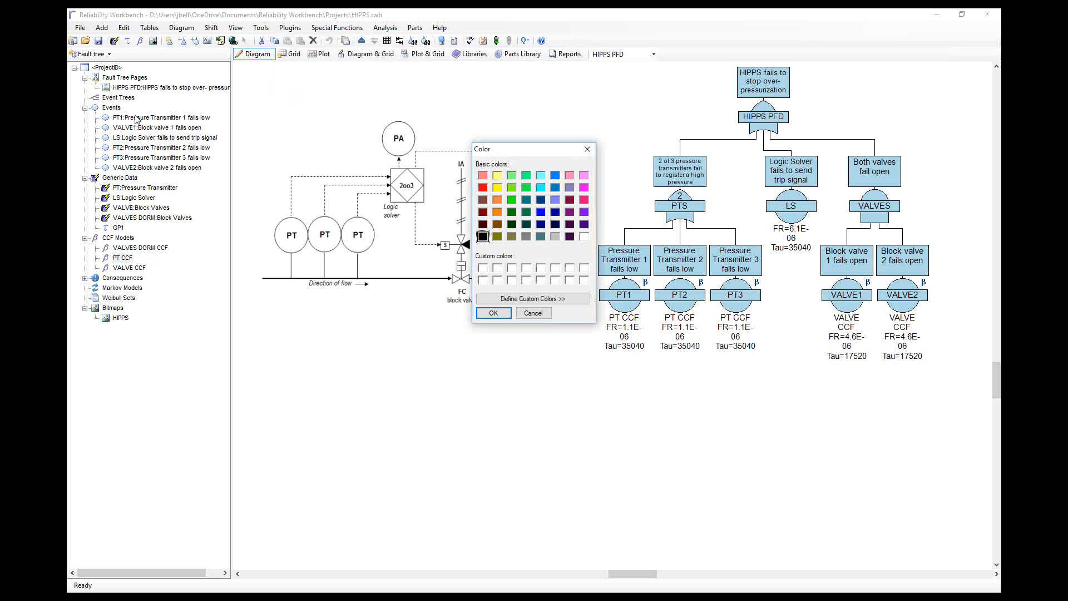
click(483, 176)
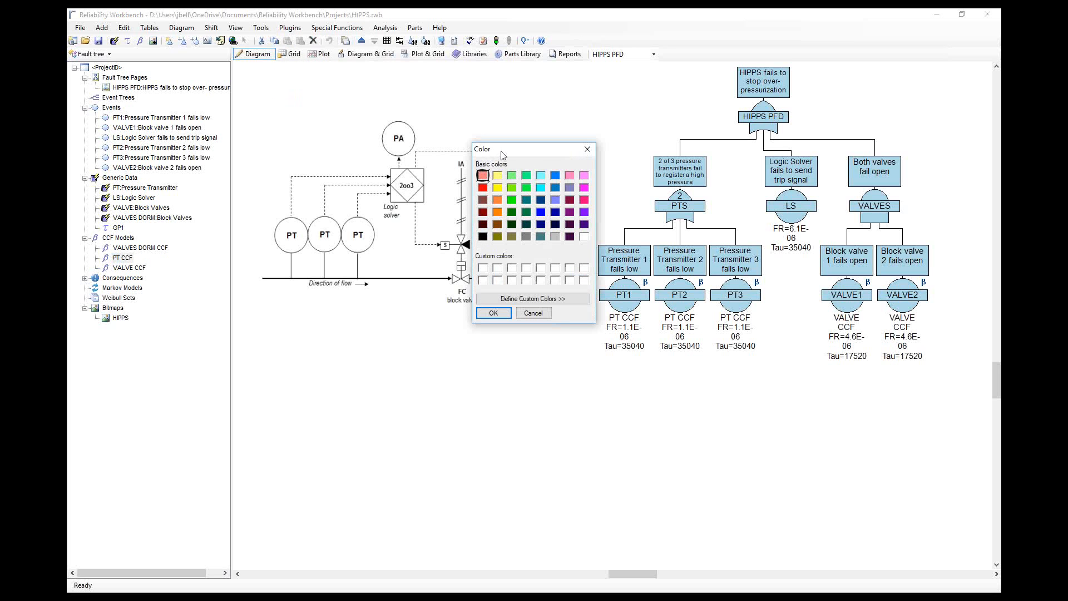
click(493, 313)
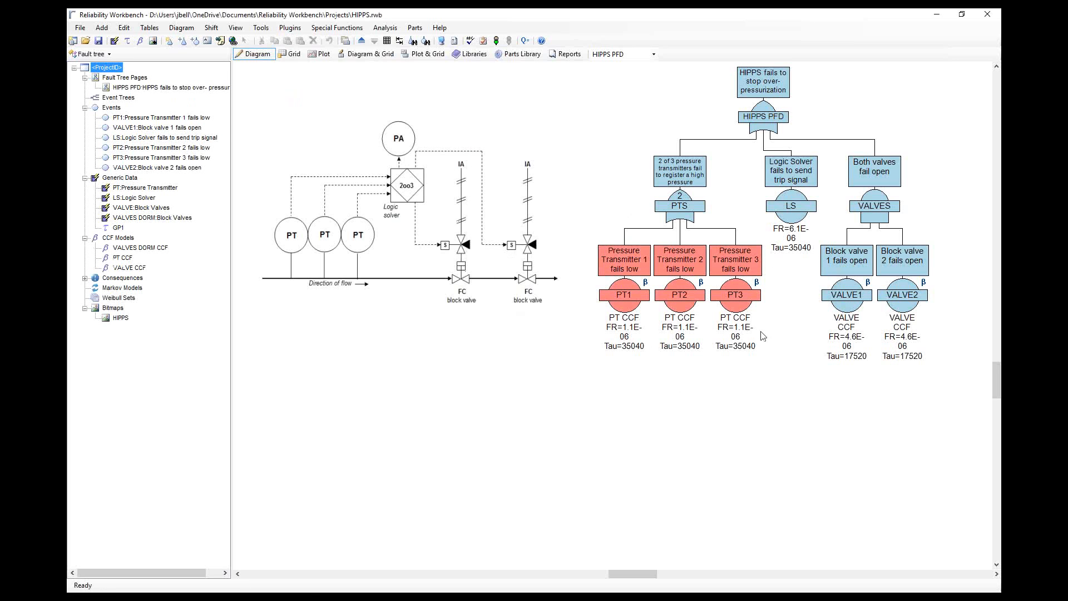
Assign light green to the VALVE CCF model with the Choose CCF Model Color plugin.
click(127, 269)
click(290, 27)
click(320, 90)
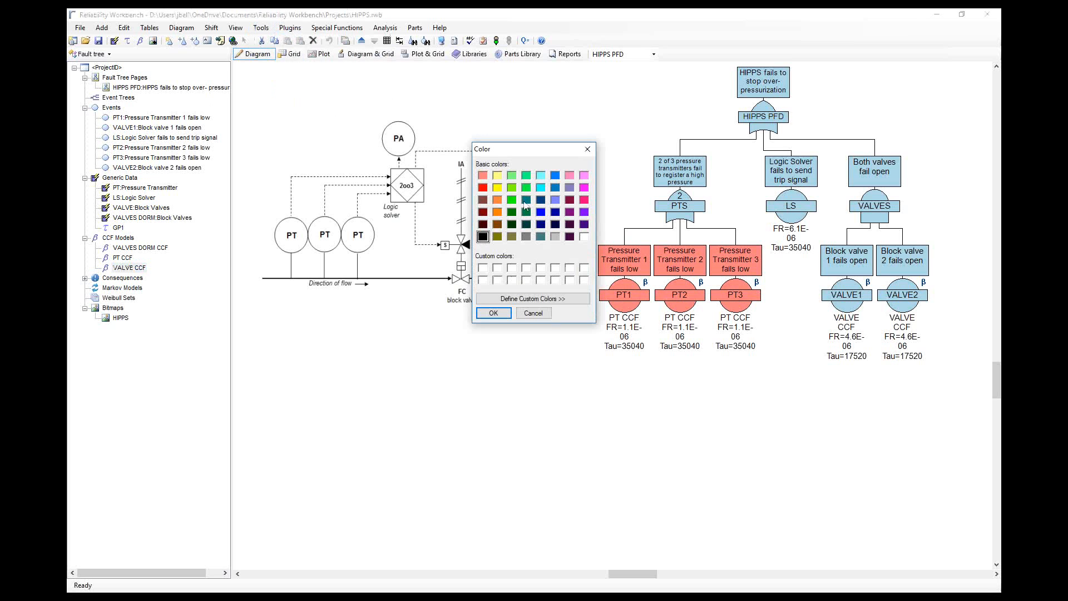
click(509, 176)
click(493, 312)
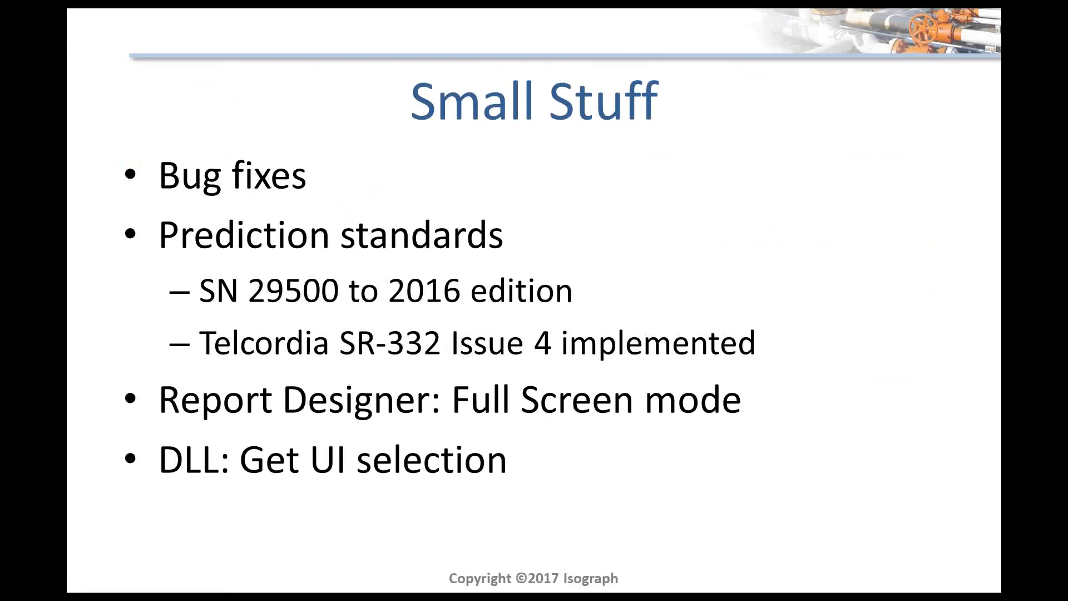
key(Right)
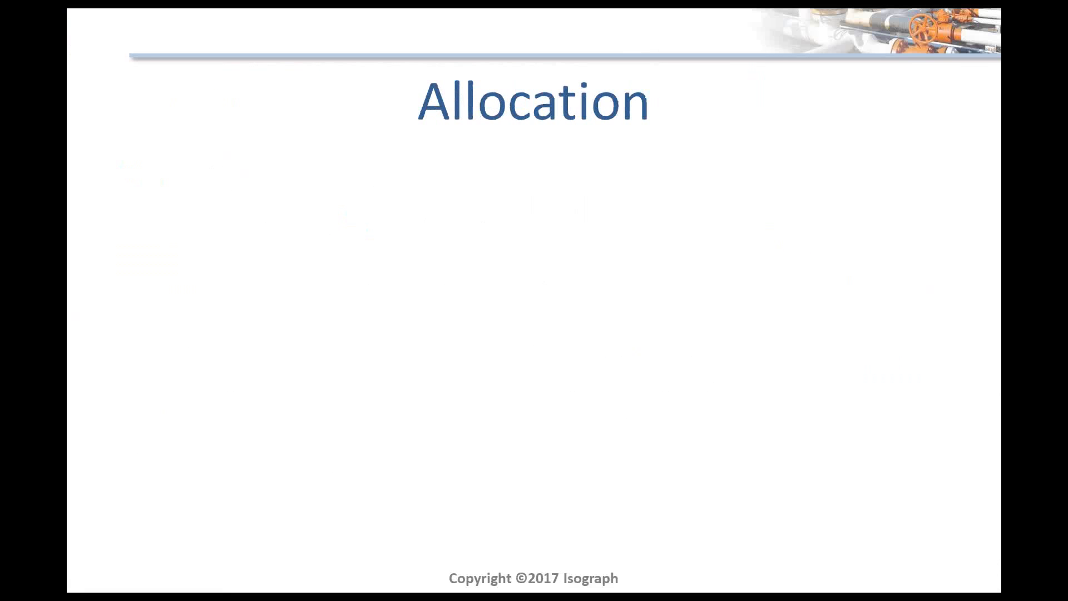
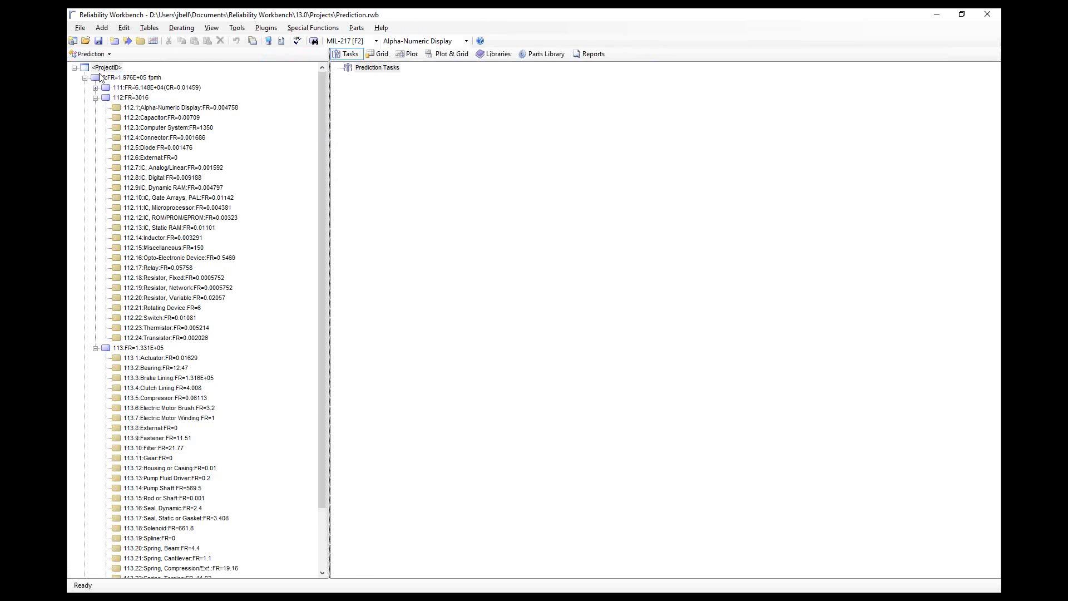
Narrow the project tree pane and switch the Prediction project to the Reliability Allocation module.
click(139, 88)
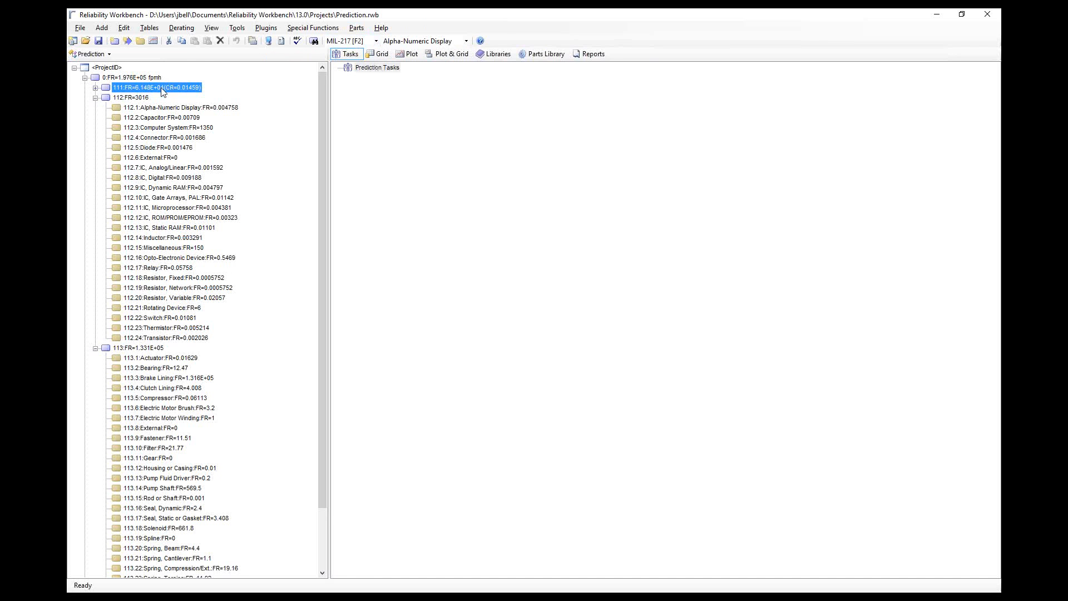
drag(328, 104, 302, 104)
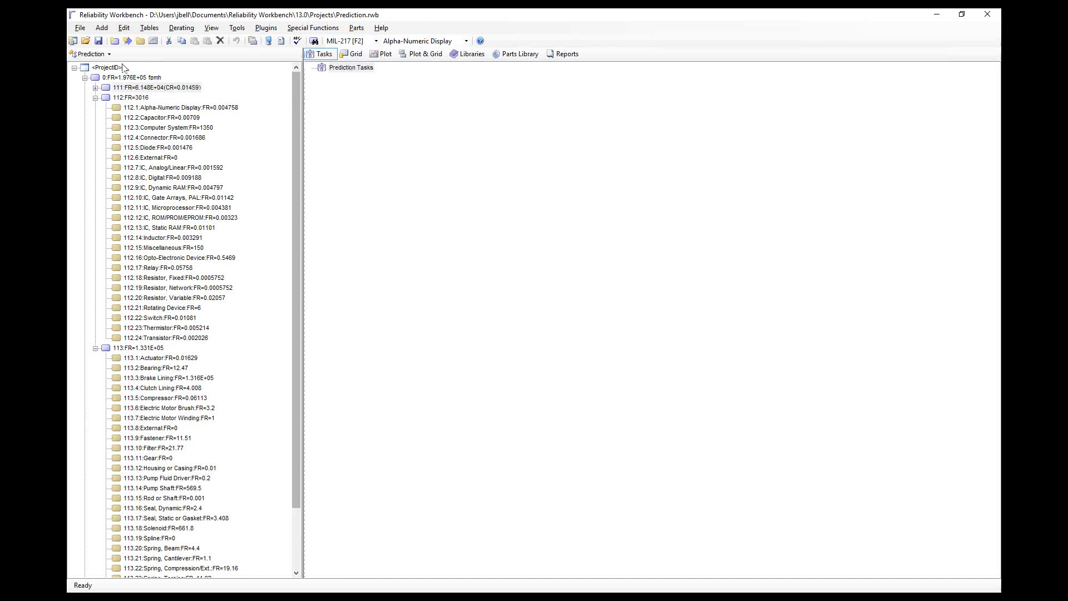
click(105, 54)
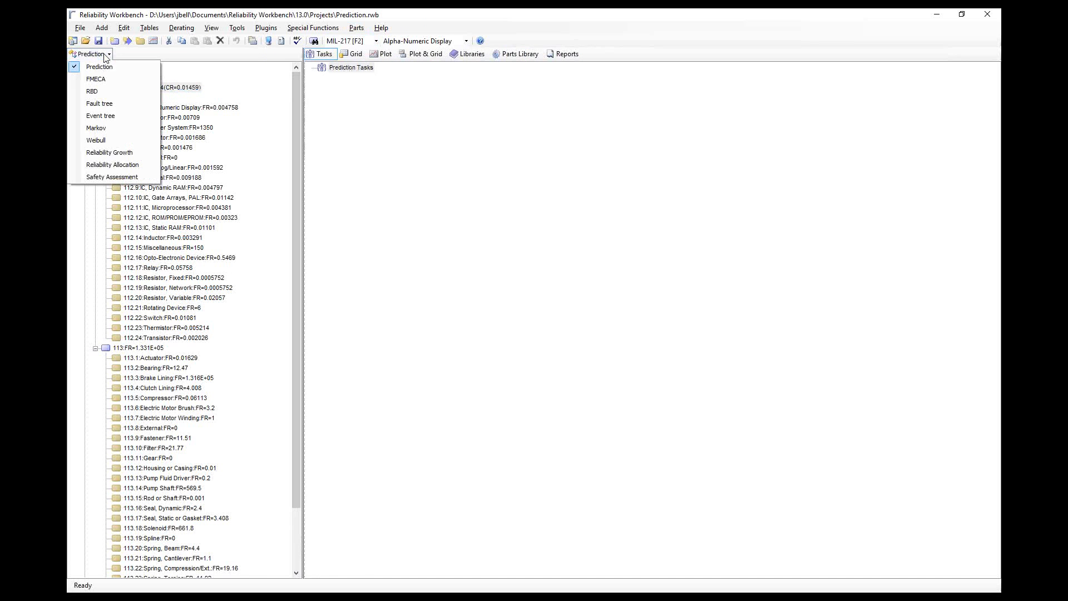
click(135, 166)
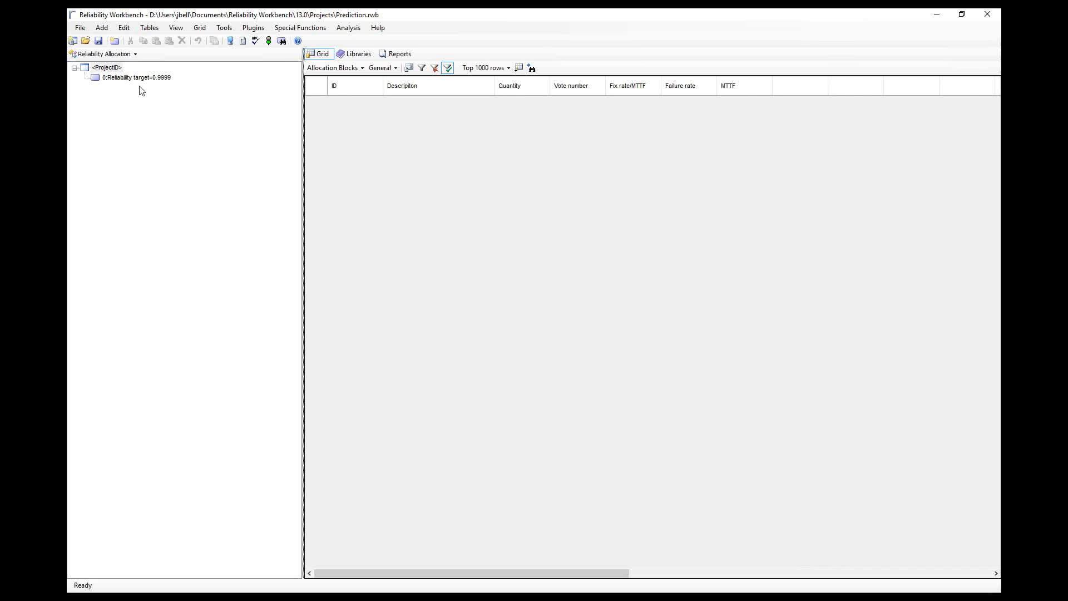
Toggle Add new sub-system blocks for the Prediction to Allocation data copy in the project's data link options.
click(244, 44)
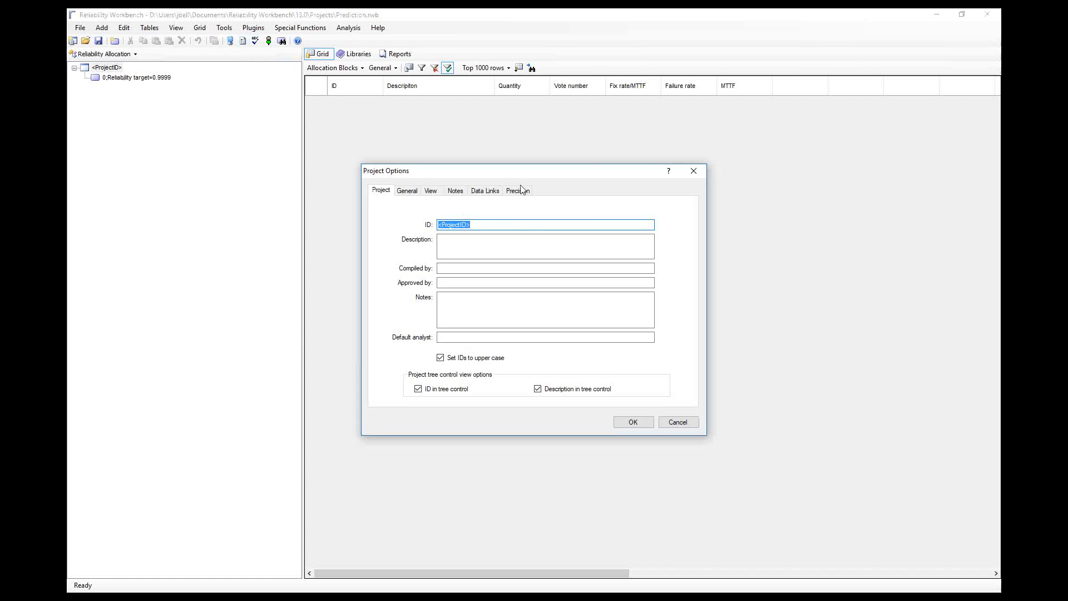
click(488, 192)
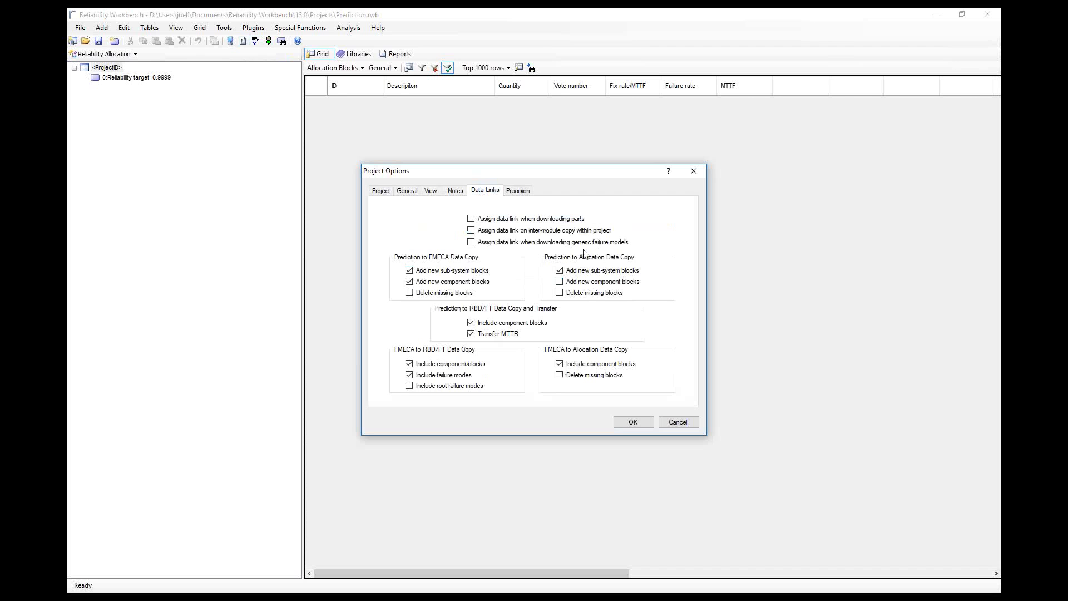
click(559, 270)
click(629, 423)
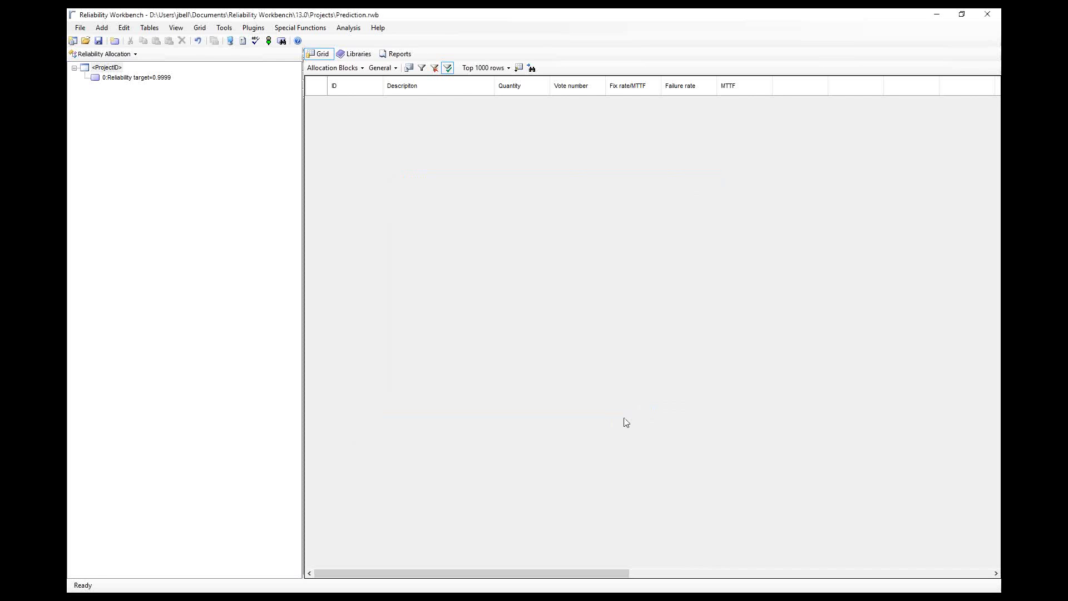
Convert the prediction hierarchy to an allocation block structure and expand system block 0 and block 111 in the project tree.
click(322, 28)
mouse_move(316, 35)
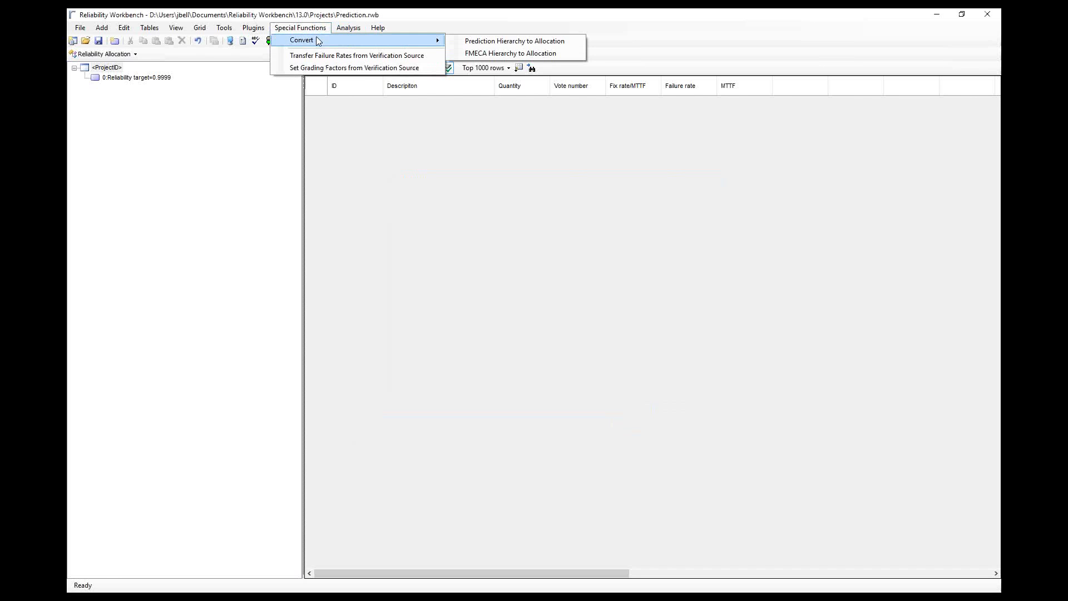
click(557, 44)
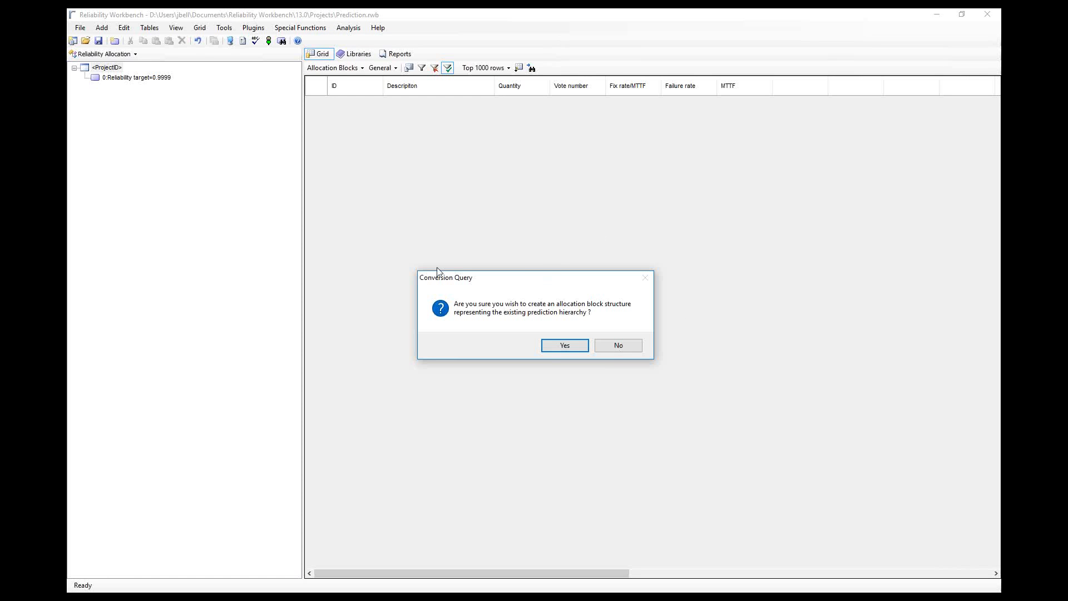
click(571, 347)
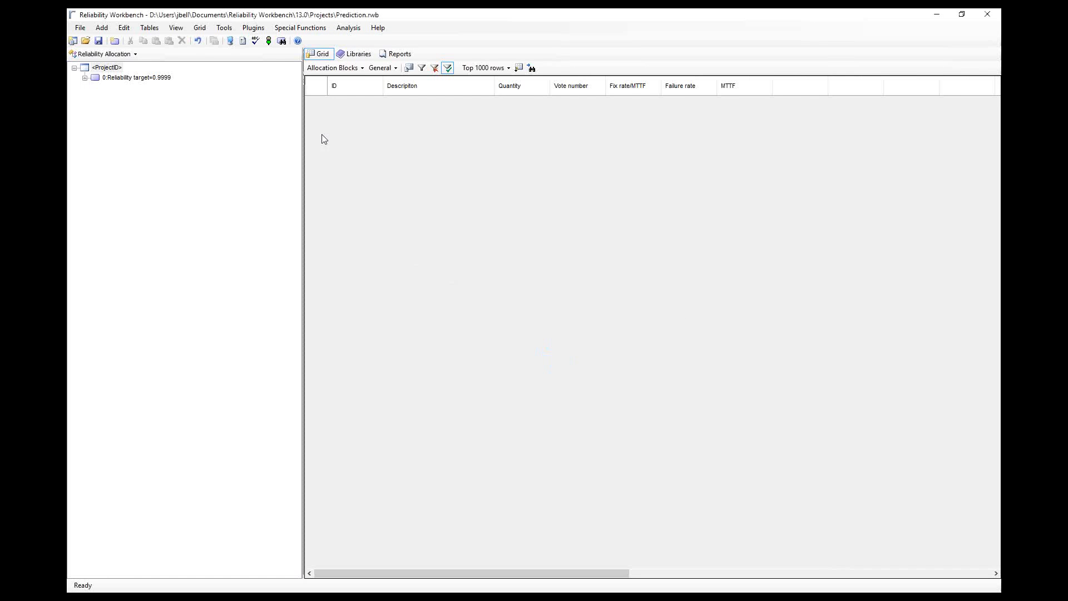
click(85, 78)
click(95, 87)
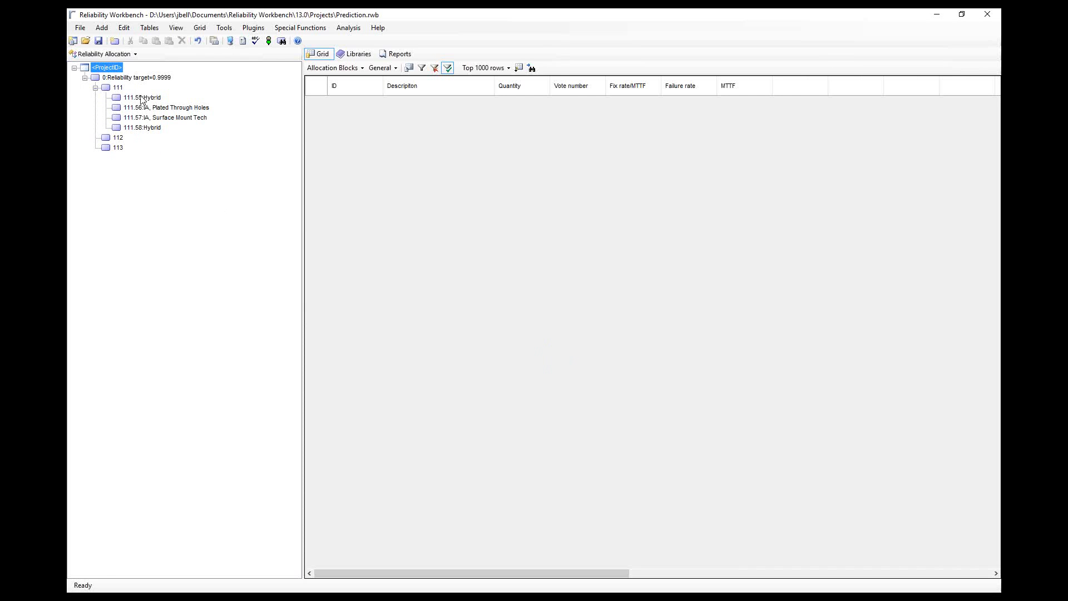
Transfer all linked failure rates from the verification source to the allocation blocks.
click(305, 29)
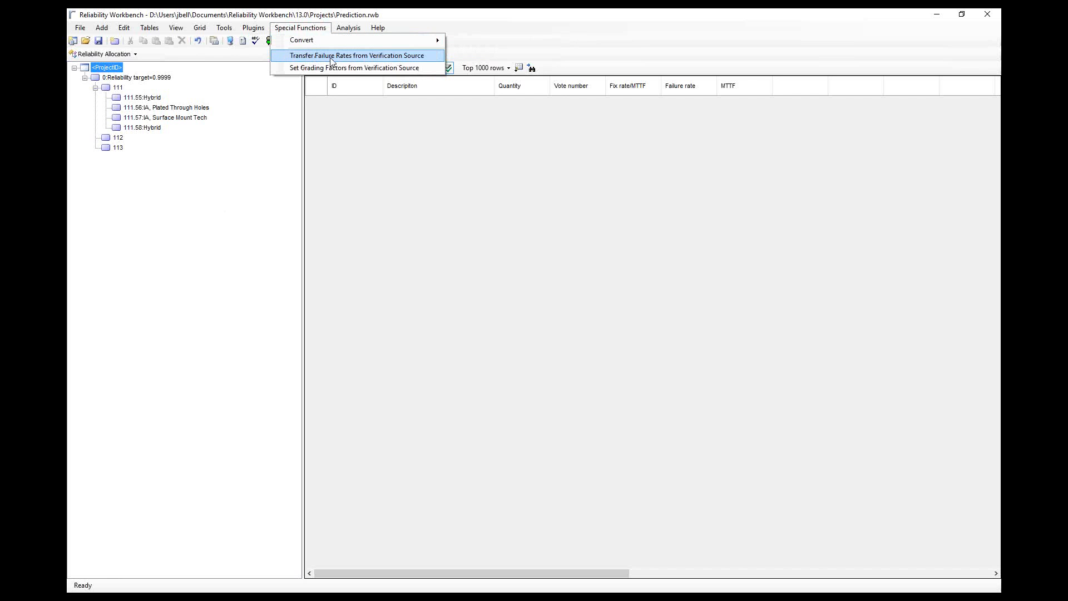
click(332, 59)
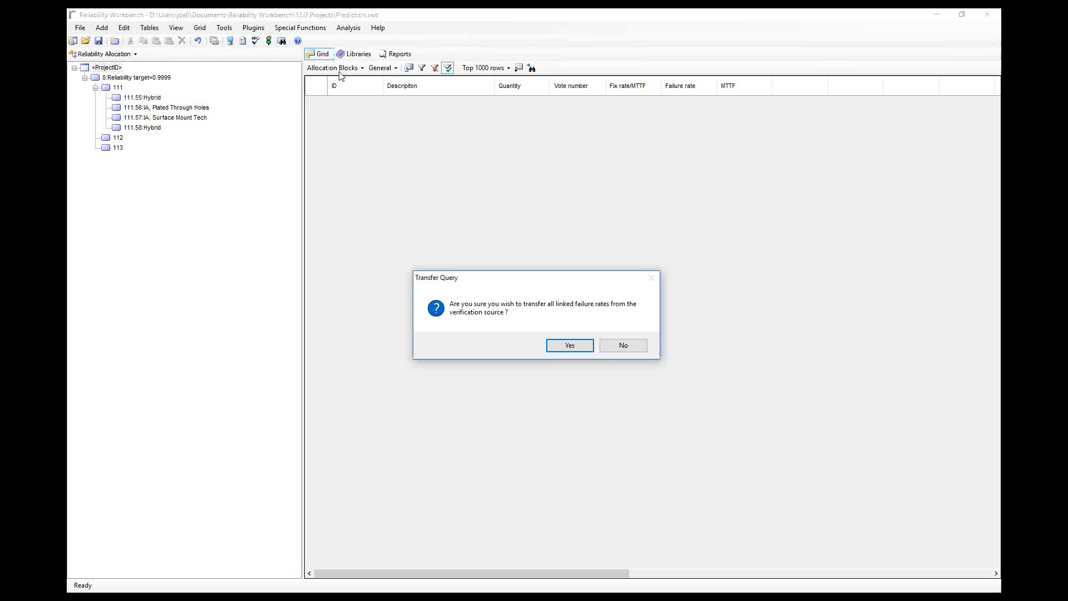
click(582, 346)
Examine the failure rate and verification parameters in the properties of allocation blocks 111.55, 111.56 and 112.
click(136, 98)
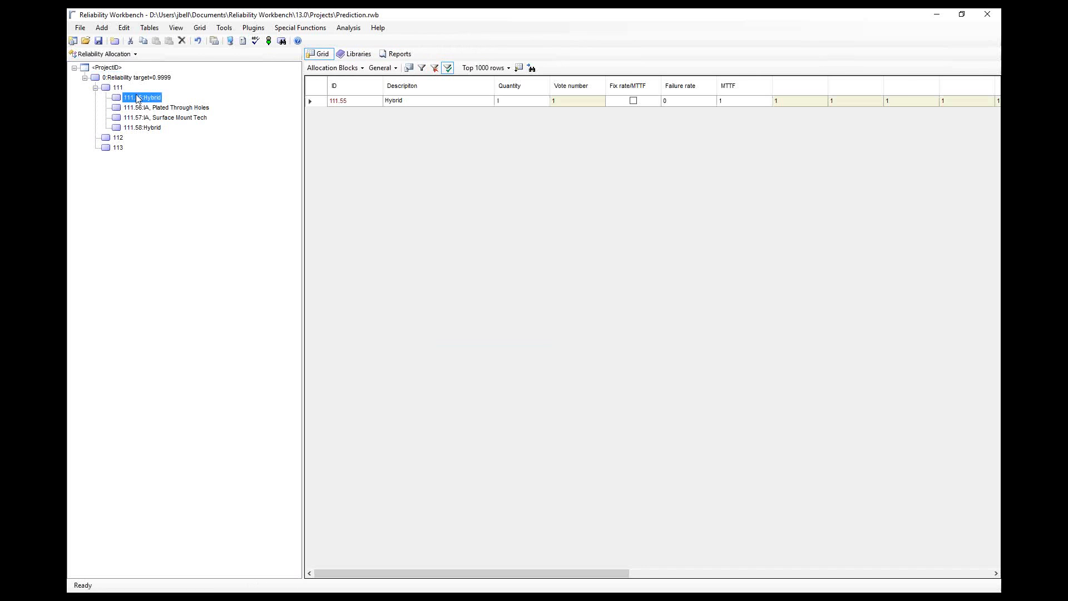
double_click(134, 99)
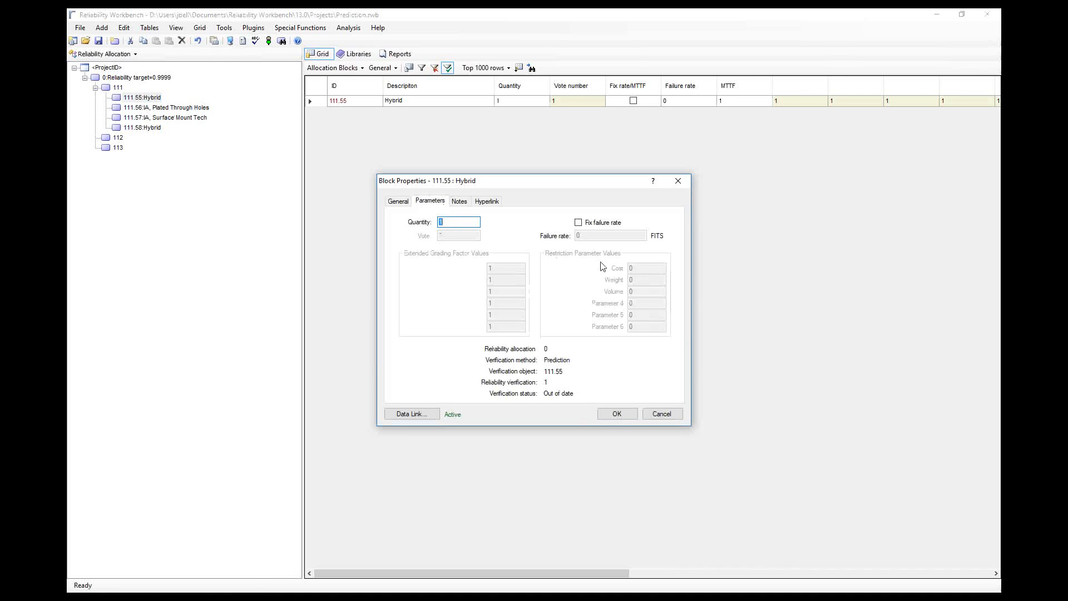
click(662, 414)
click(167, 109)
double_click(167, 108)
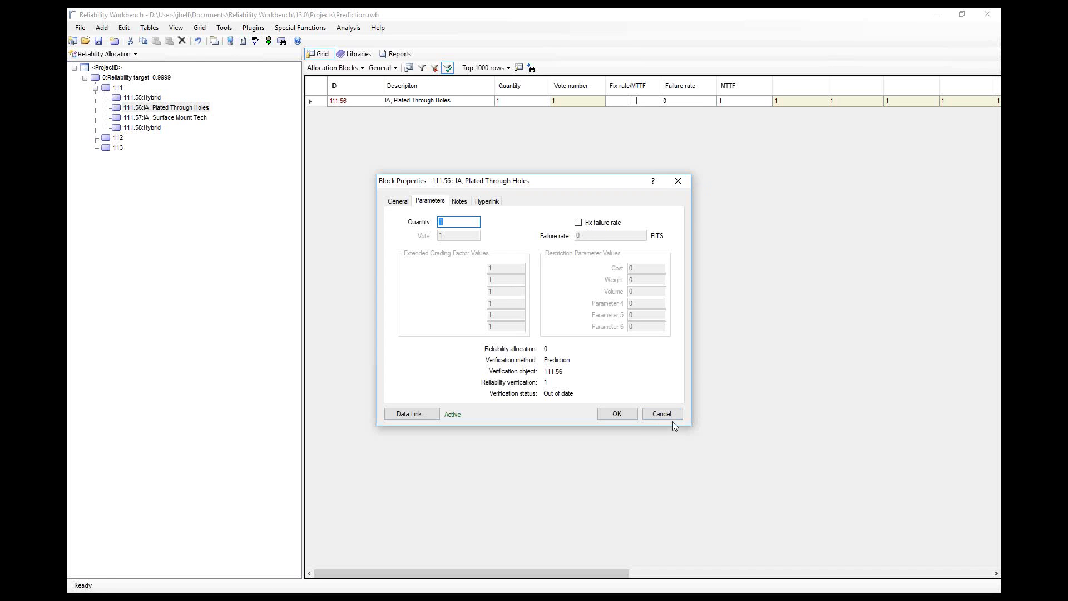
click(663, 414)
double_click(118, 138)
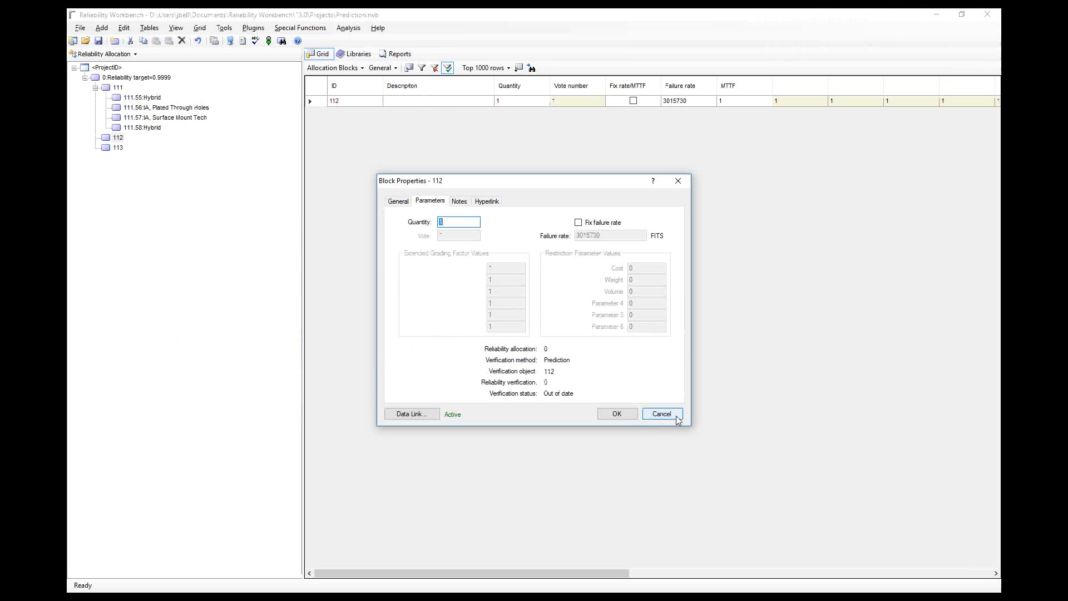
click(664, 415)
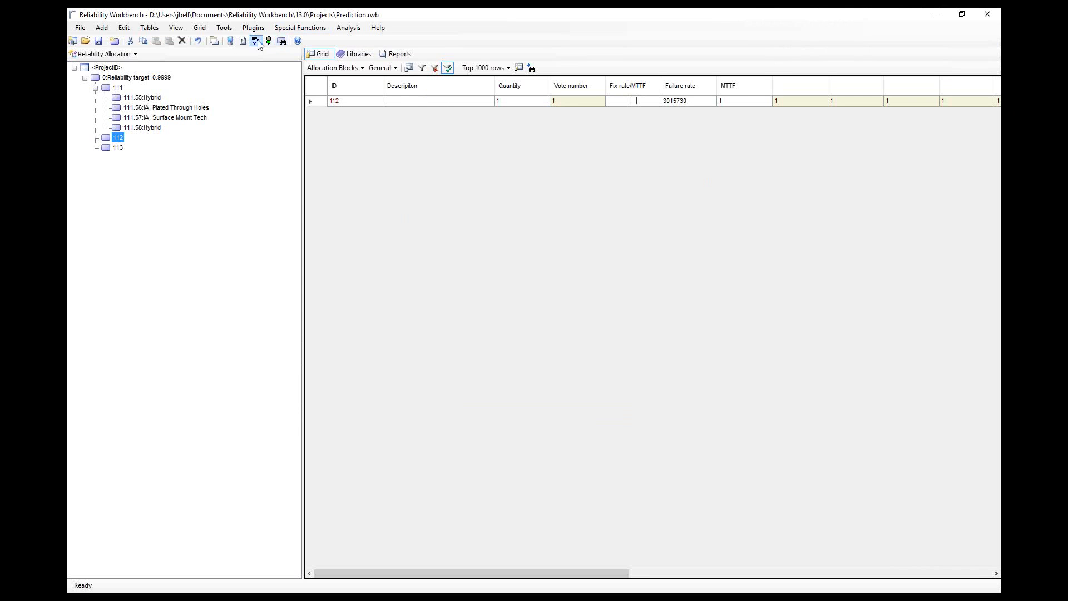
click(242, 40)
click(406, 190)
click(495, 237)
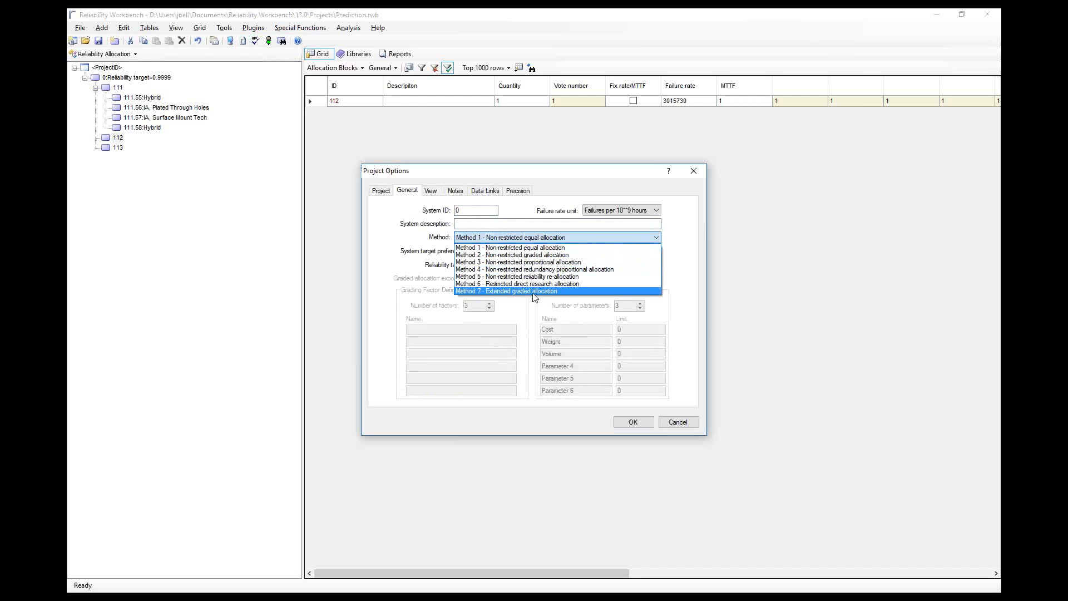
click(517, 256)
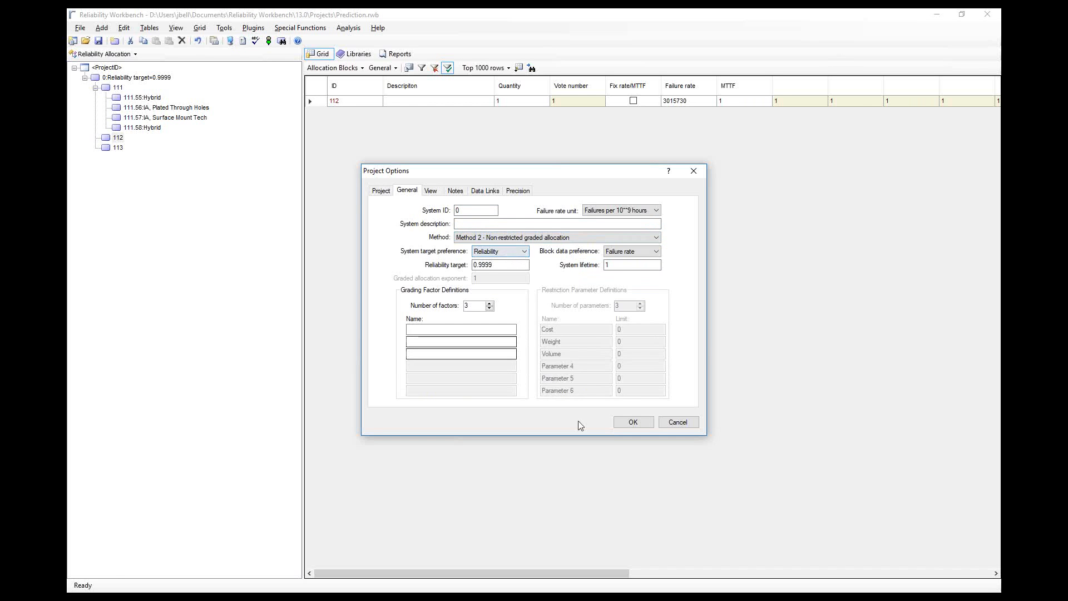
click(680, 422)
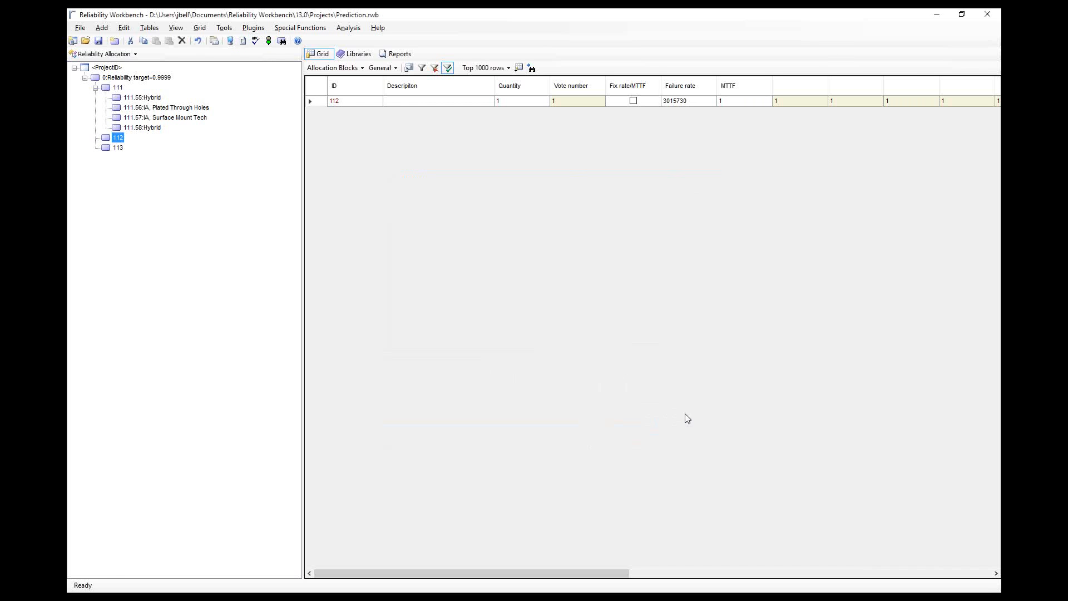
Start a new project and set its allocation method to Method 2 - Non-restricted graded allocation.
click(73, 42)
click(553, 347)
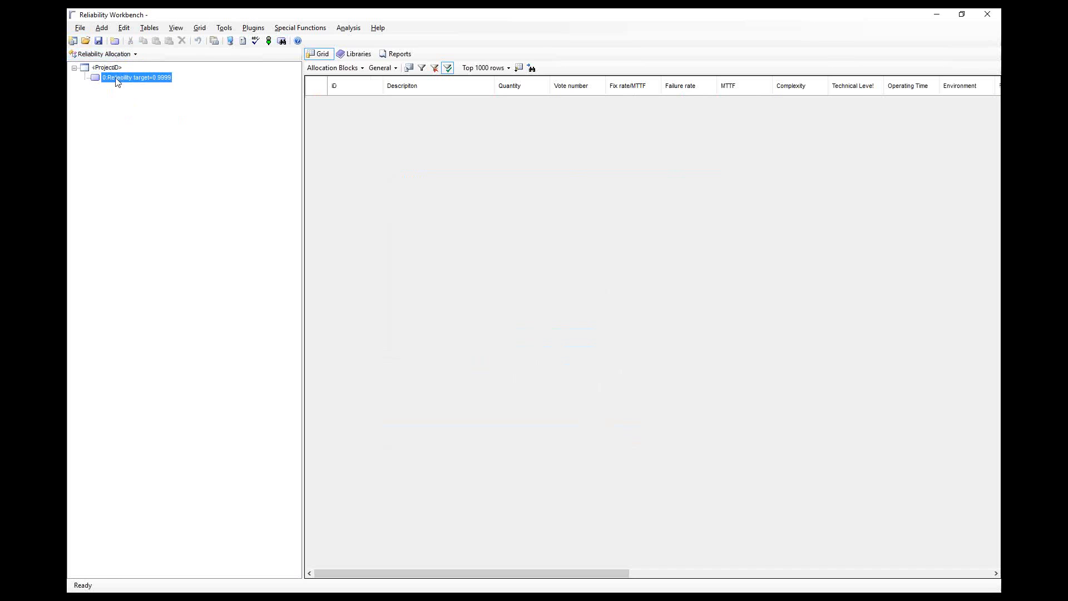
click(490, 239)
click(489, 256)
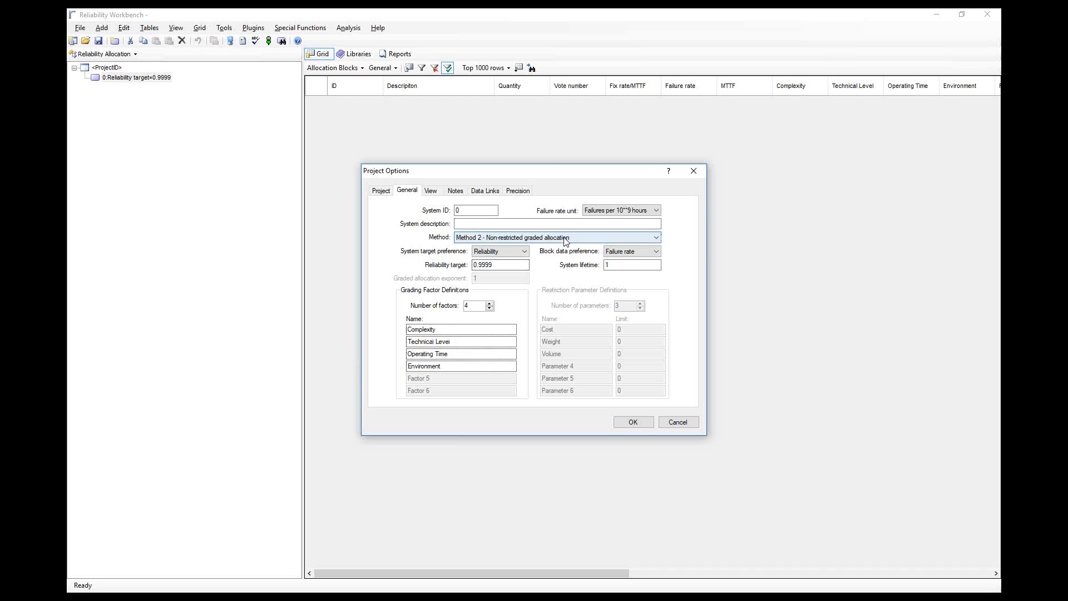
Change the project's allocation method to Method 7 - Extended graded allocation.
click(501, 238)
click(503, 291)
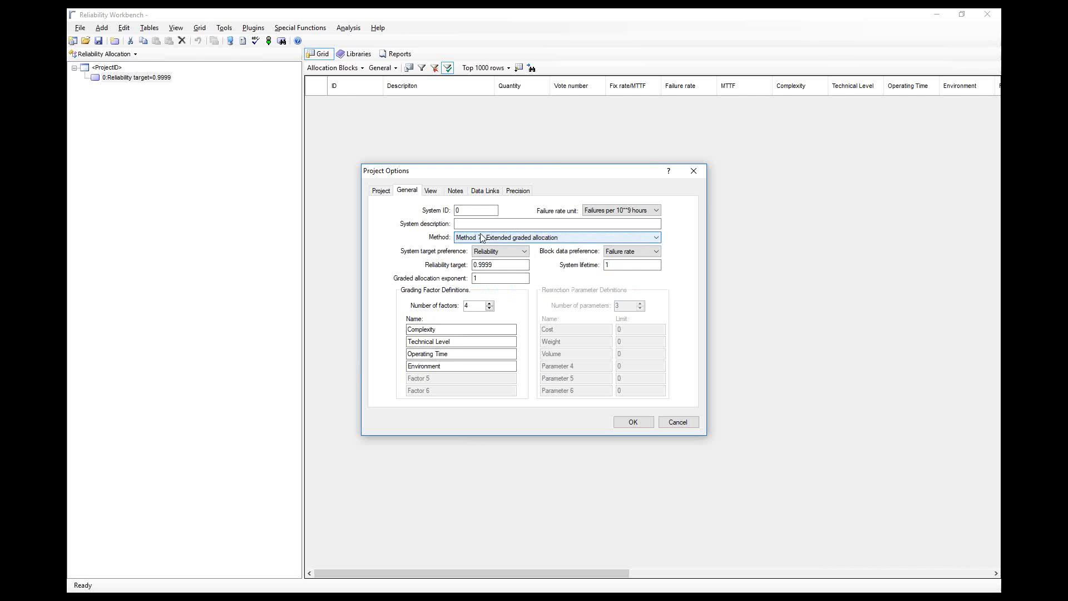
click(434, 342)
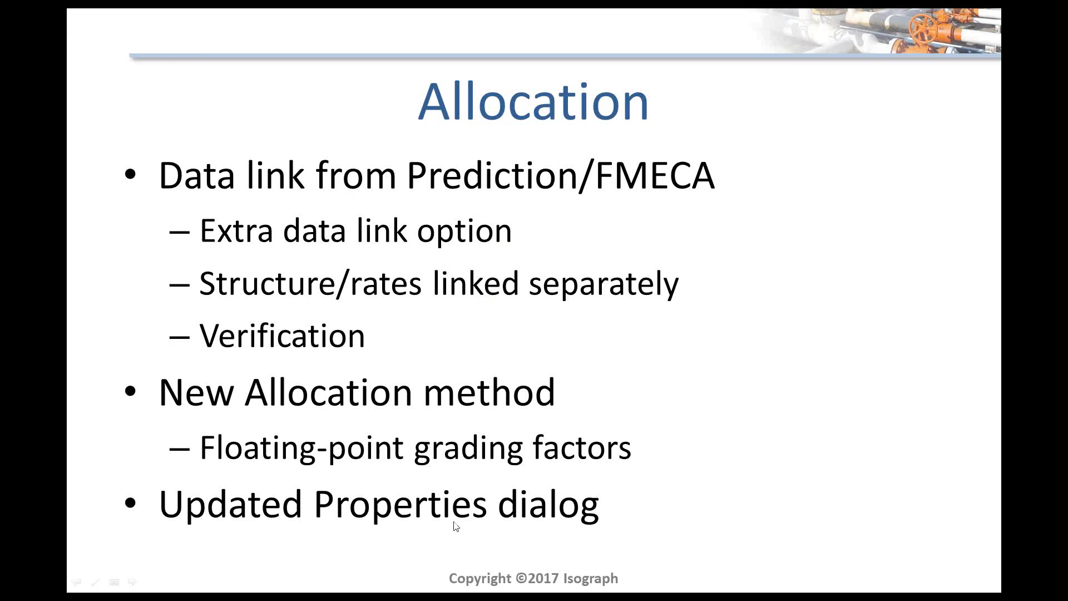
key(alt+Tab)
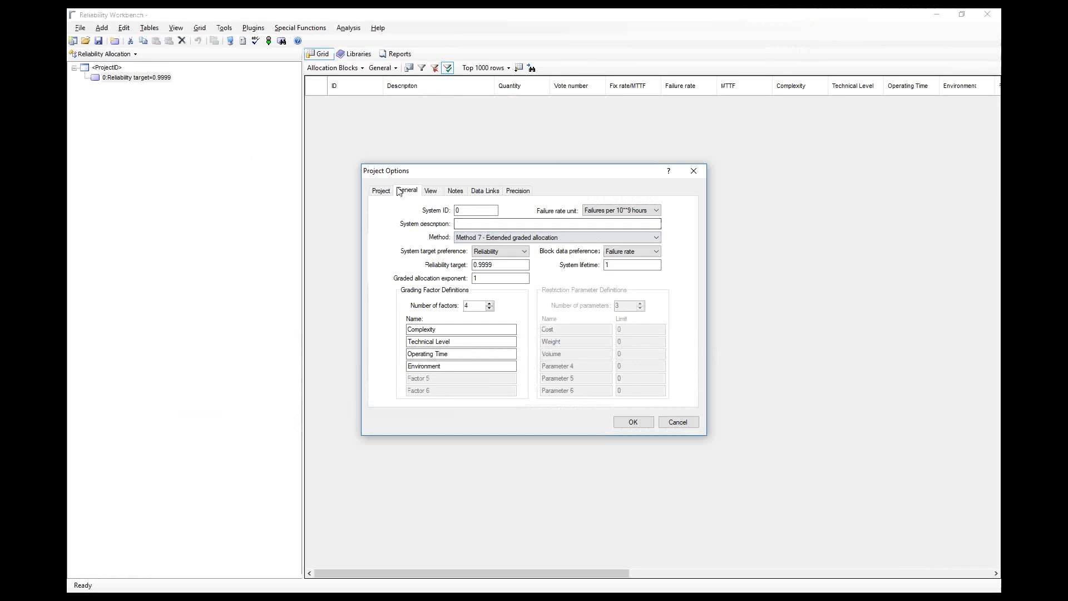
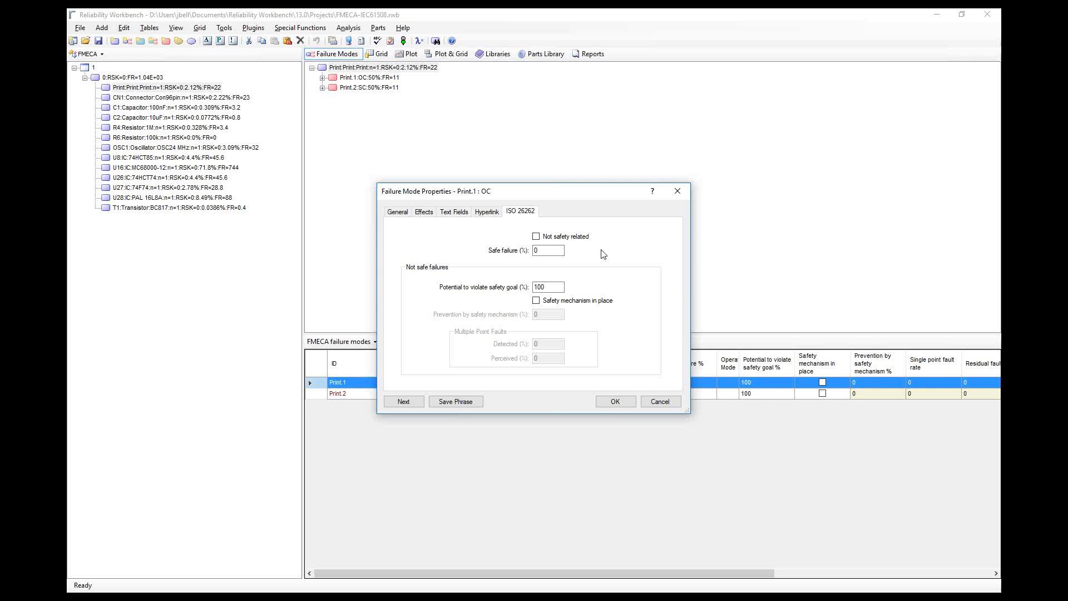
Enable Safety mechanism in place in the ISO 26262 properties of failure mode Print.1, with 50% prevention by the safety mechanism.
double_click(562, 286)
click(554, 302)
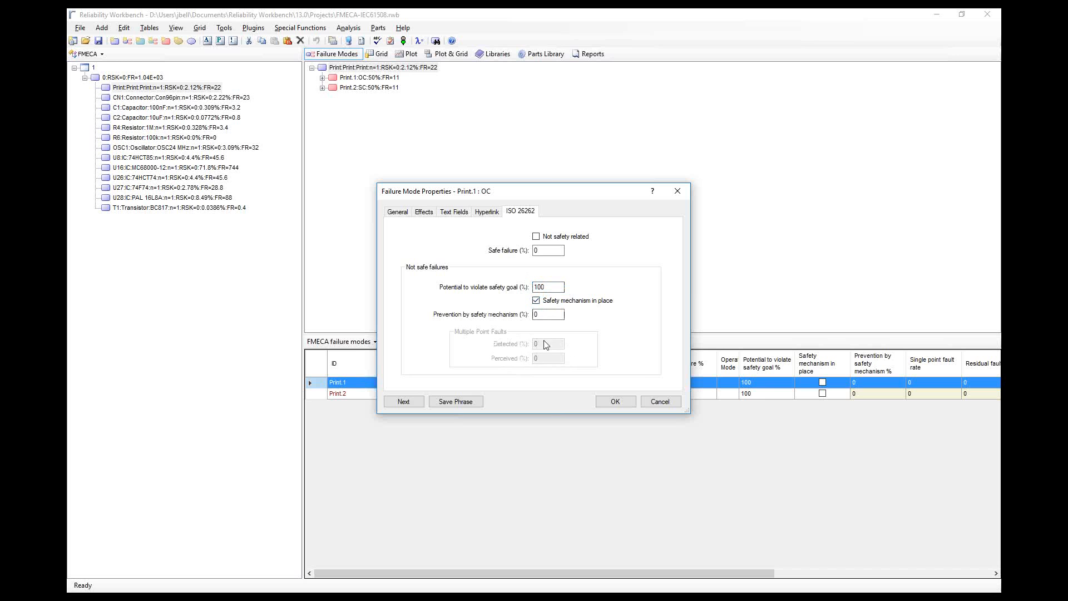
click(543, 314)
drag(545, 315, 464, 322)
text(50)
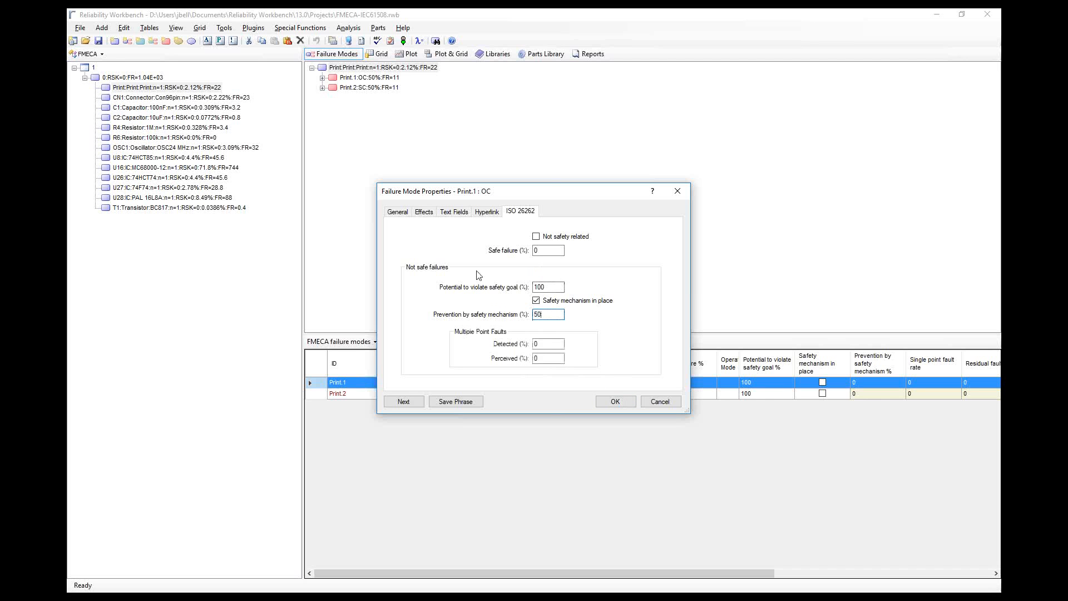
drag(545, 315, 367, 310)
click(616, 402)
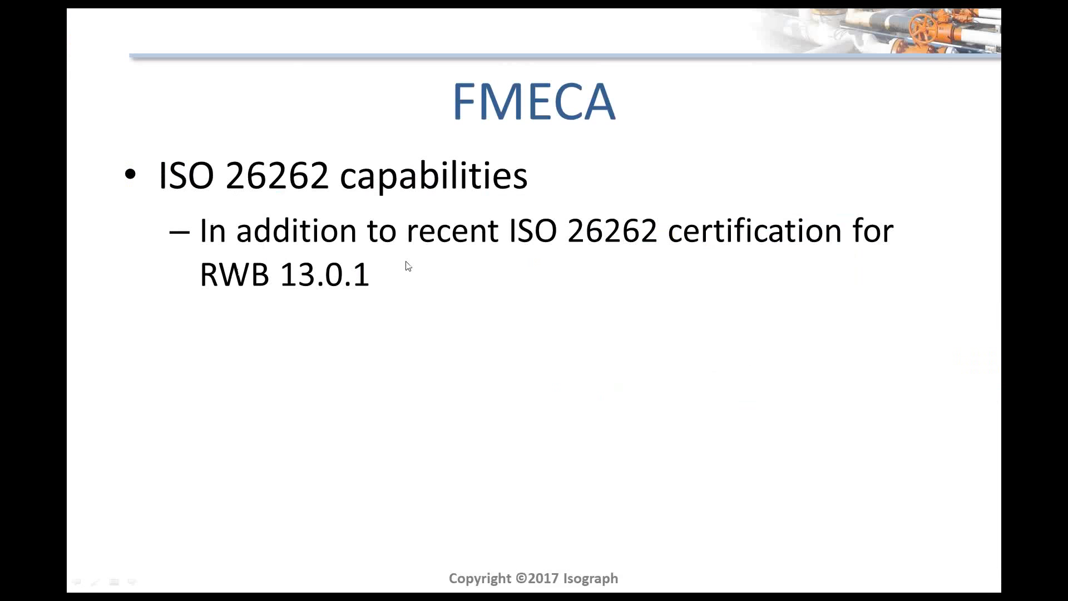
Display the failure modes grid in the FMEDA (IEC 61508) layout and examine its failure rate and safe failure fraction columns.
click(390, 263)
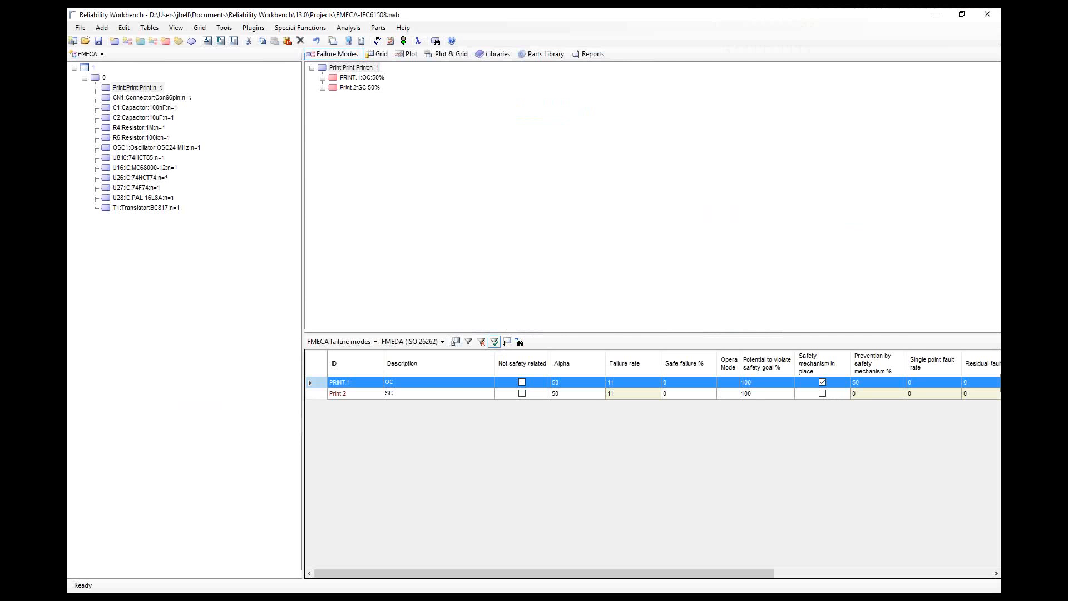
click(413, 342)
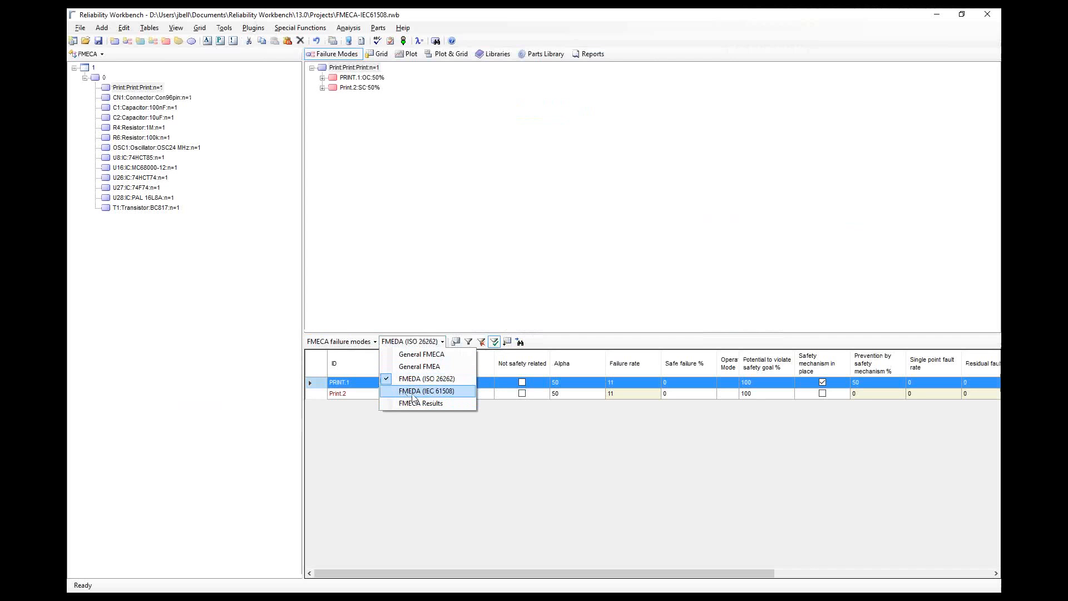
click(434, 398)
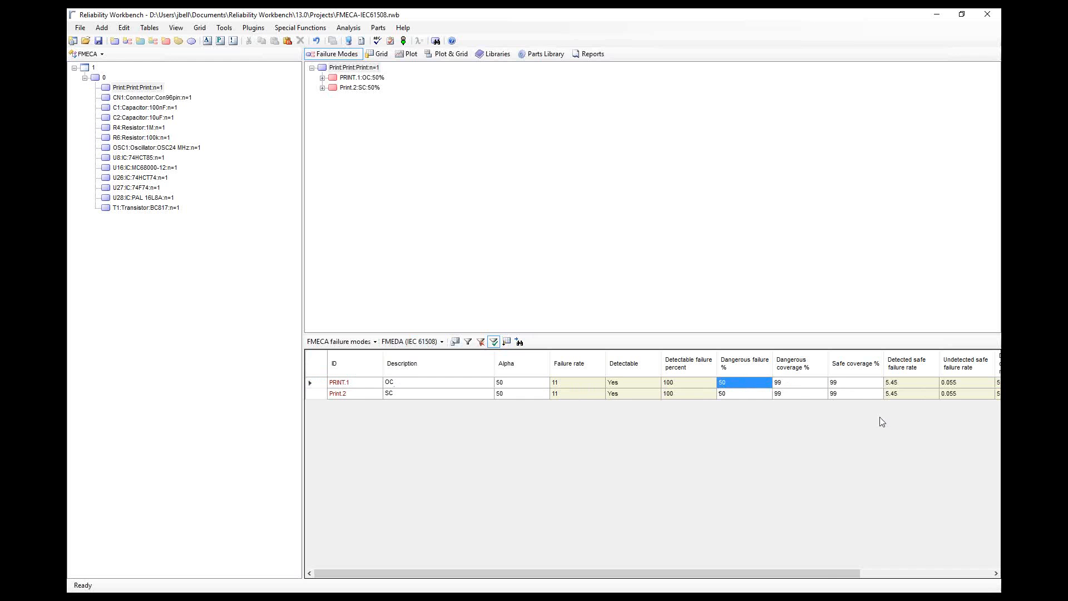
drag(817, 570, 948, 571)
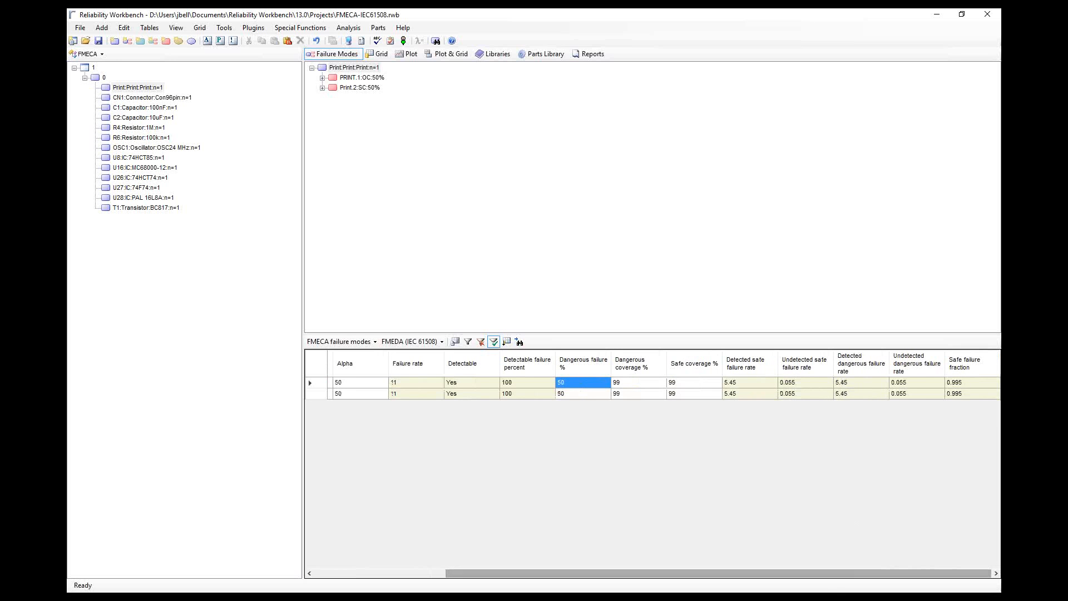
Return the failure modes grid to the FMEDA (ISO 26262) layout and examine its single point, residual and multiple point fault columns.
click(412, 342)
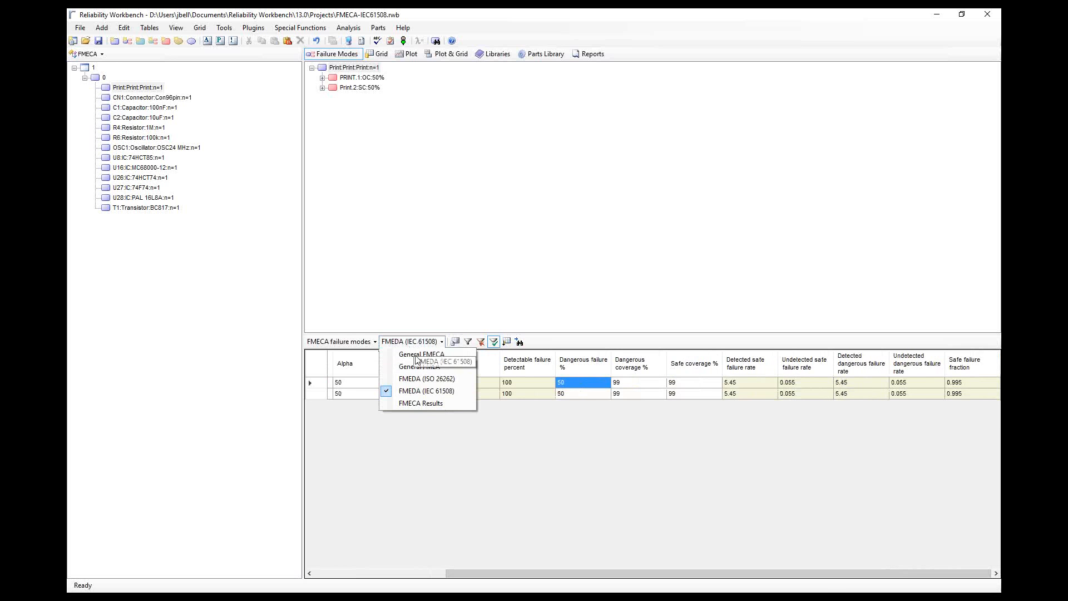
click(420, 383)
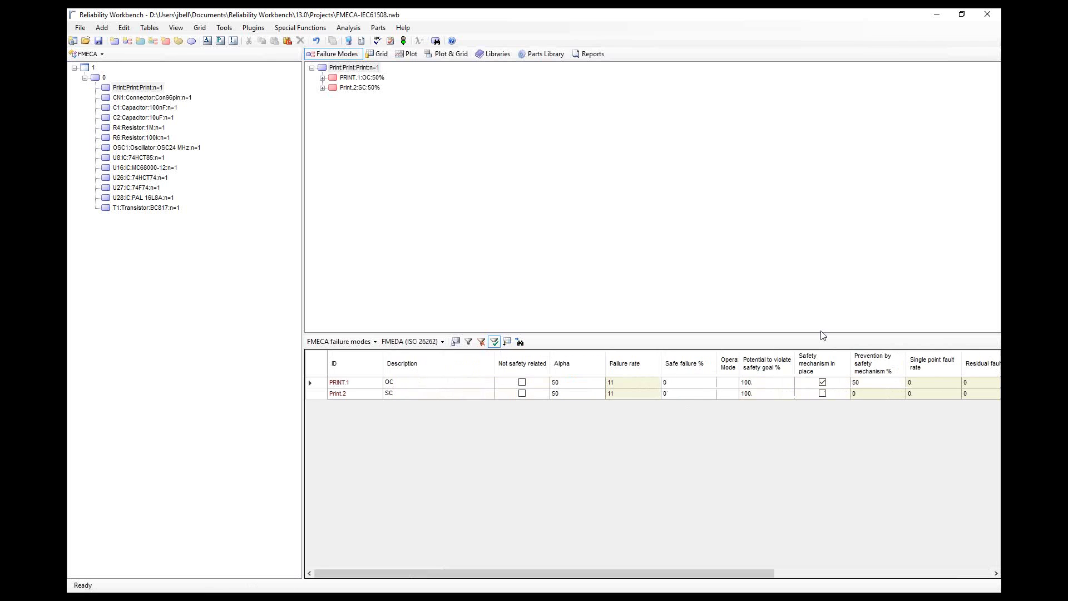
drag(703, 576, 895, 562)
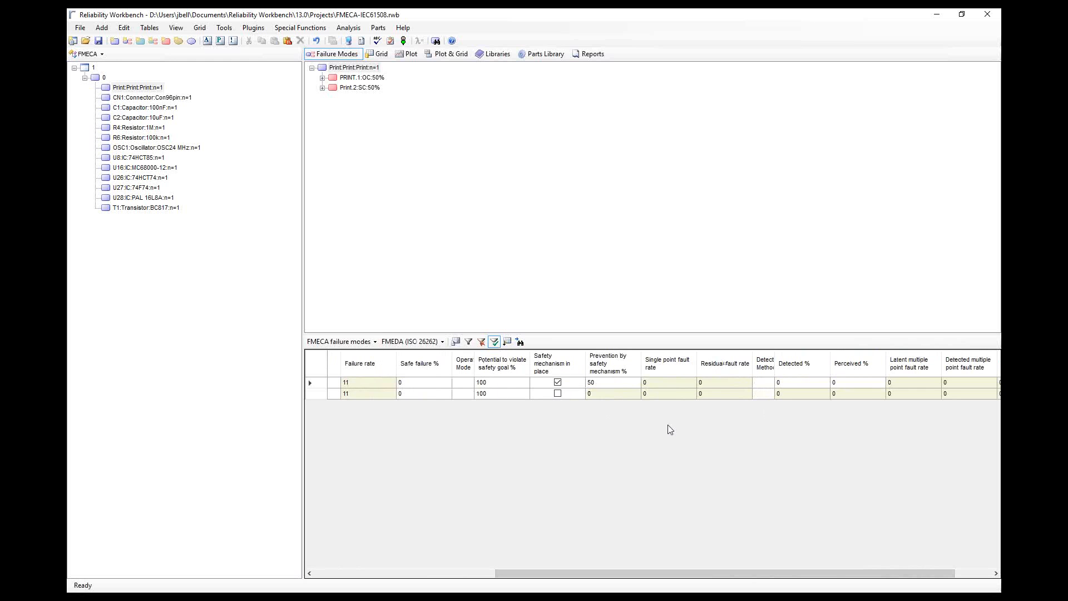
drag(836, 574, 872, 574)
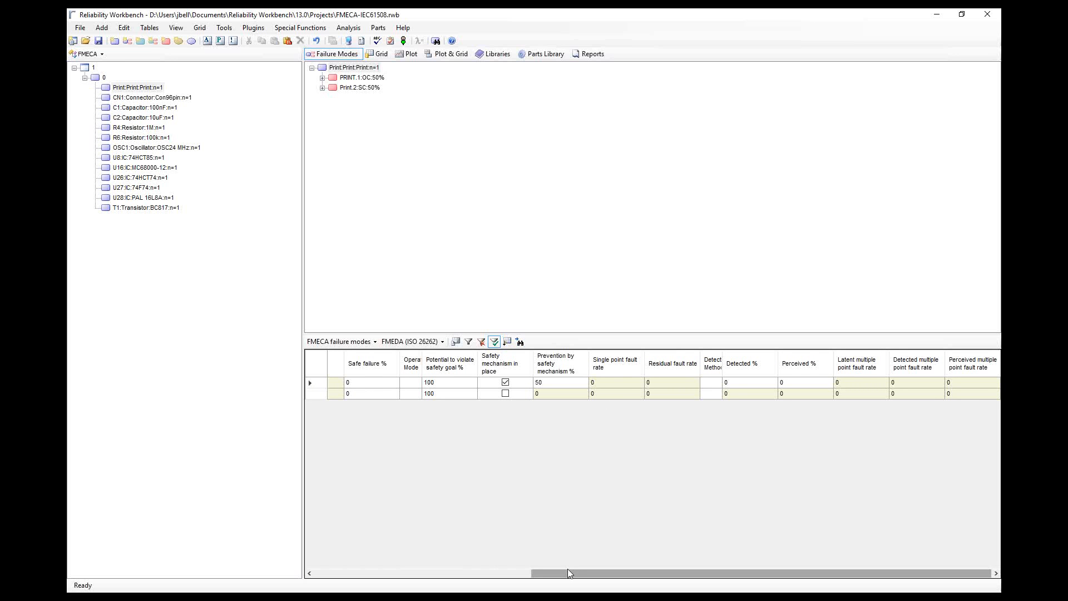
drag(569, 577, 325, 580)
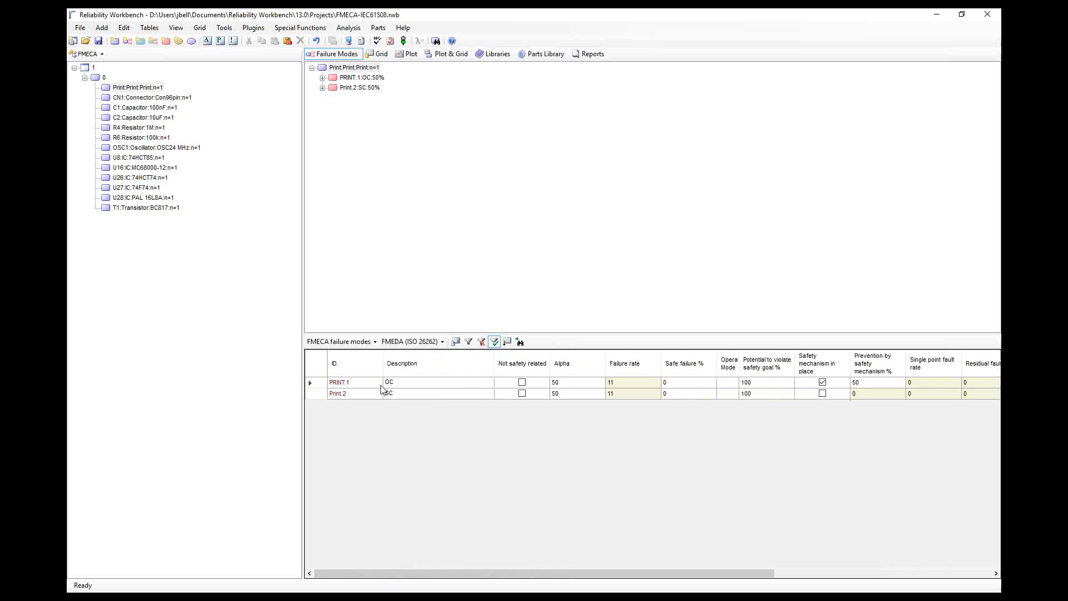
Run the FMECA analysis with system block 0 selected and open the system results summary.
click(104, 77)
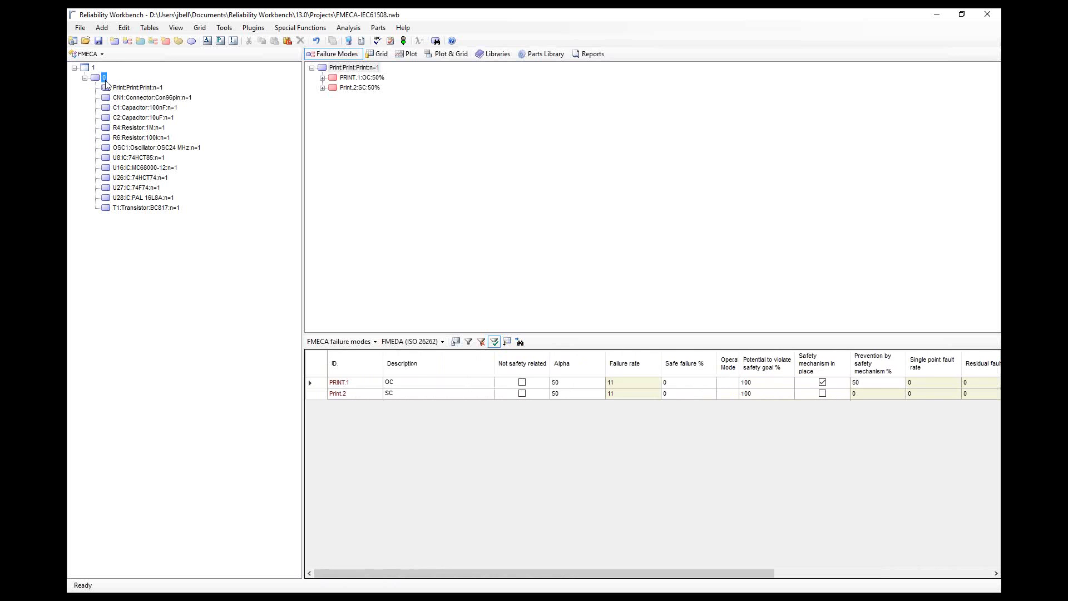
click(403, 41)
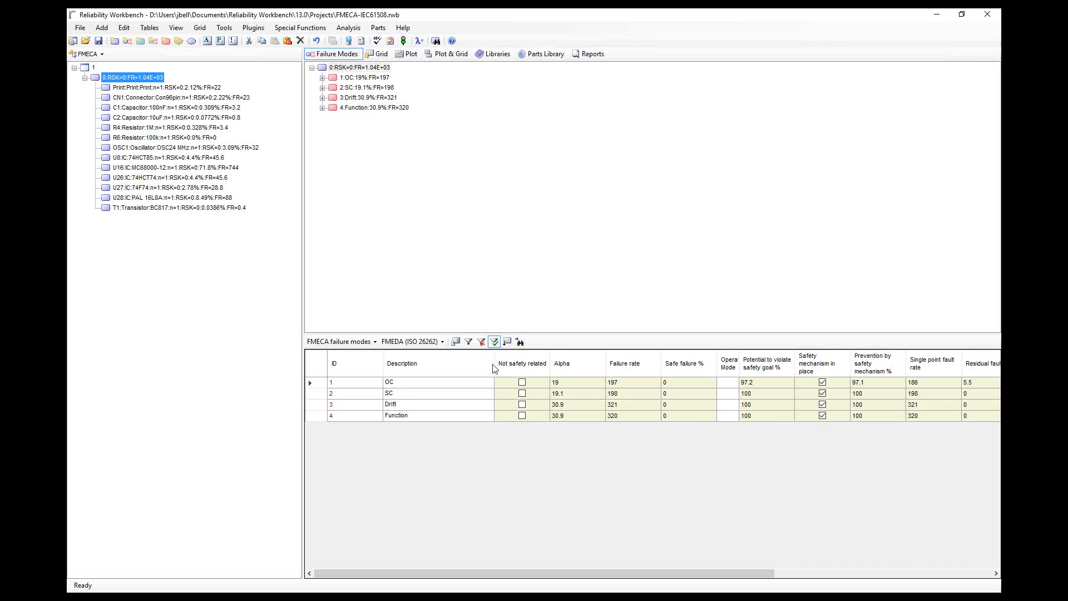
click(420, 41)
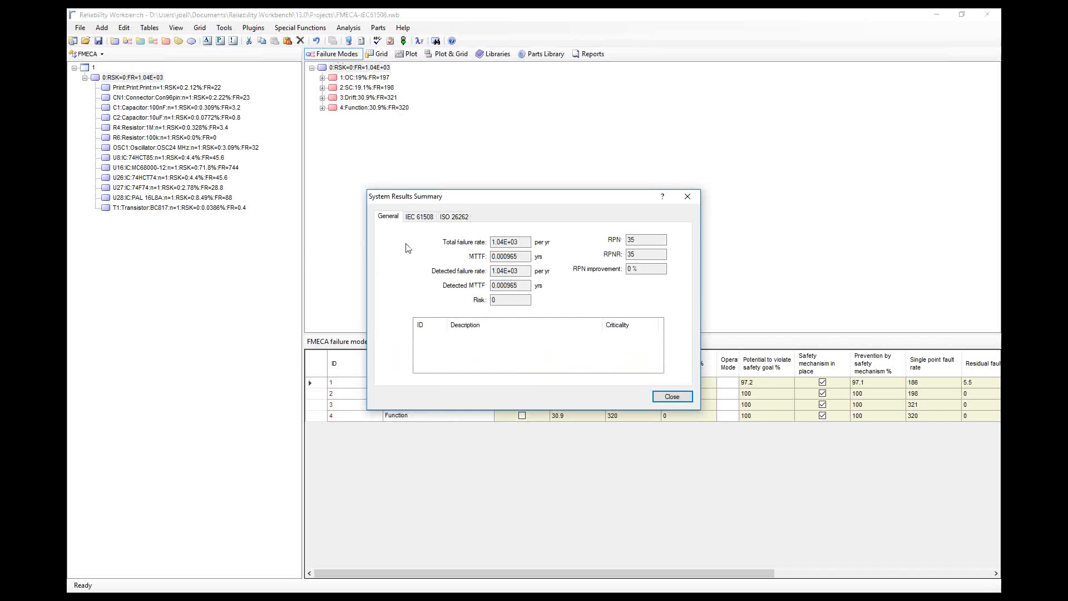
Examine the general failure rates and RPN, and the IEC 61508 dangerous failure rates and safe failure fraction in the system results summary.
drag(533, 245, 492, 271)
click(633, 240)
click(419, 215)
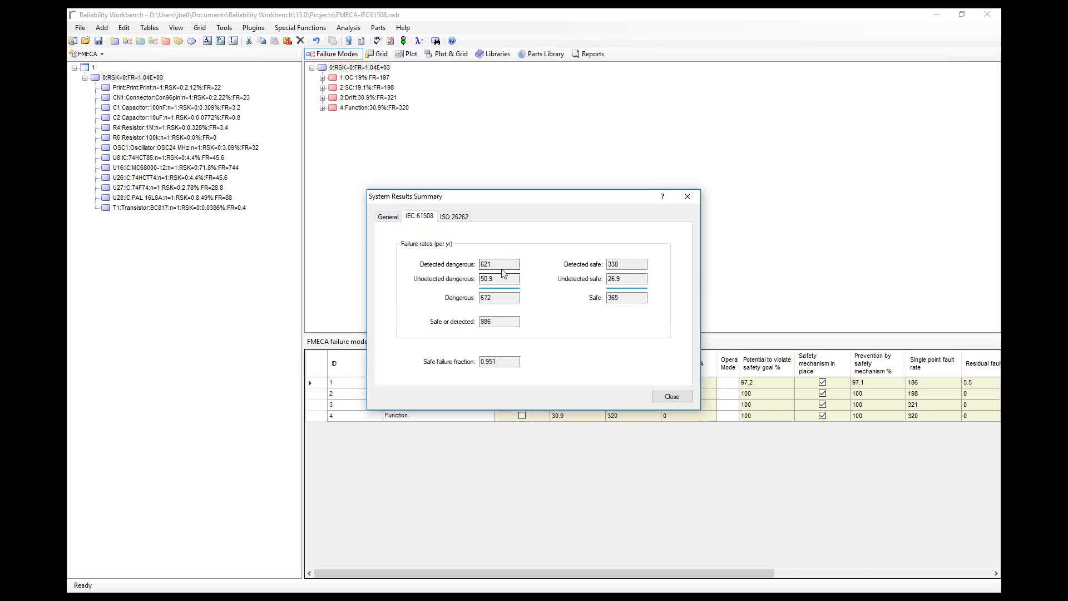
double_click(502, 301)
key(Tab)
double_click(500, 362)
Examine the ISO 26262 failure rates, single point fault metric and latent fault metric in the system results summary, and close the summary.
click(454, 217)
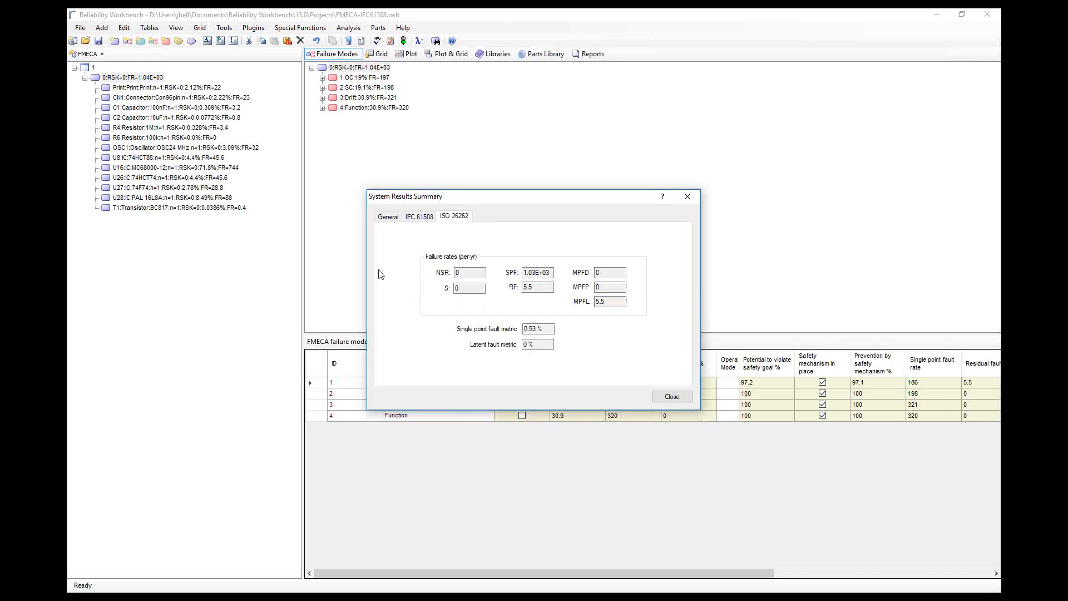
drag(476, 273, 455, 273)
drag(504, 196, 436, 133)
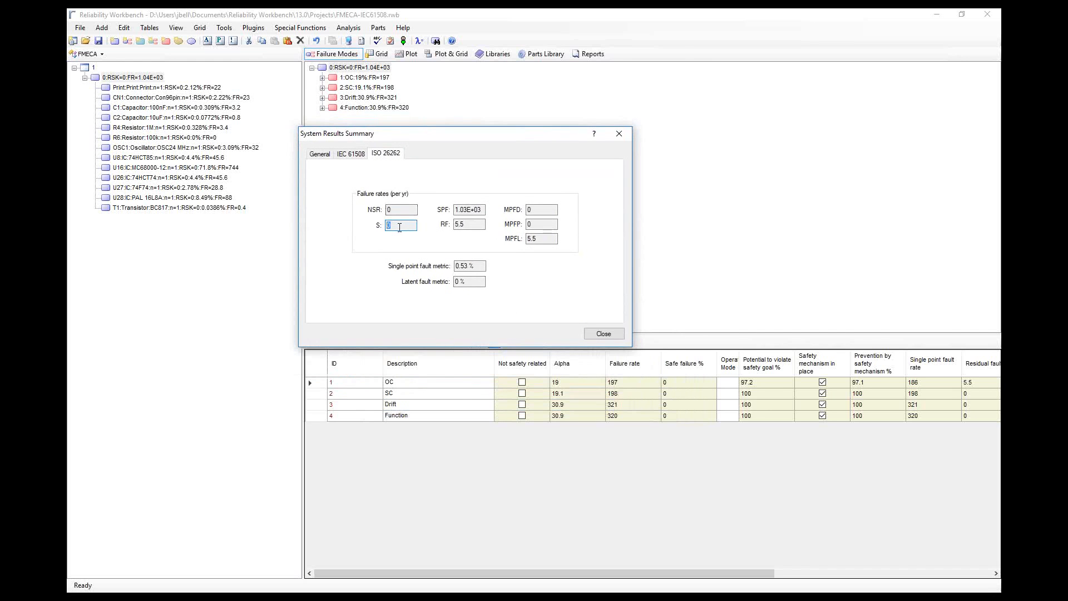
click(455, 211)
click(466, 223)
click(537, 210)
click(469, 281)
key(shift+Tab)
click(462, 282)
click(592, 334)
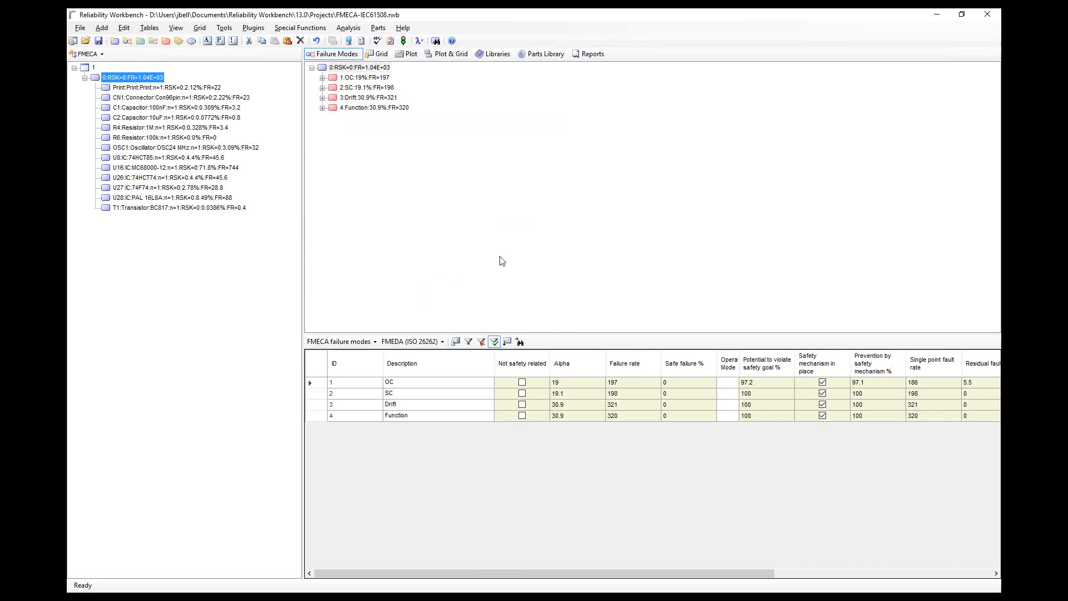
Reopen the system results summary at the ISO 26262 results, try its context help and close the summary.
key(alt+Tab)
key(Right)
click(419, 41)
click(460, 217)
click(663, 197)
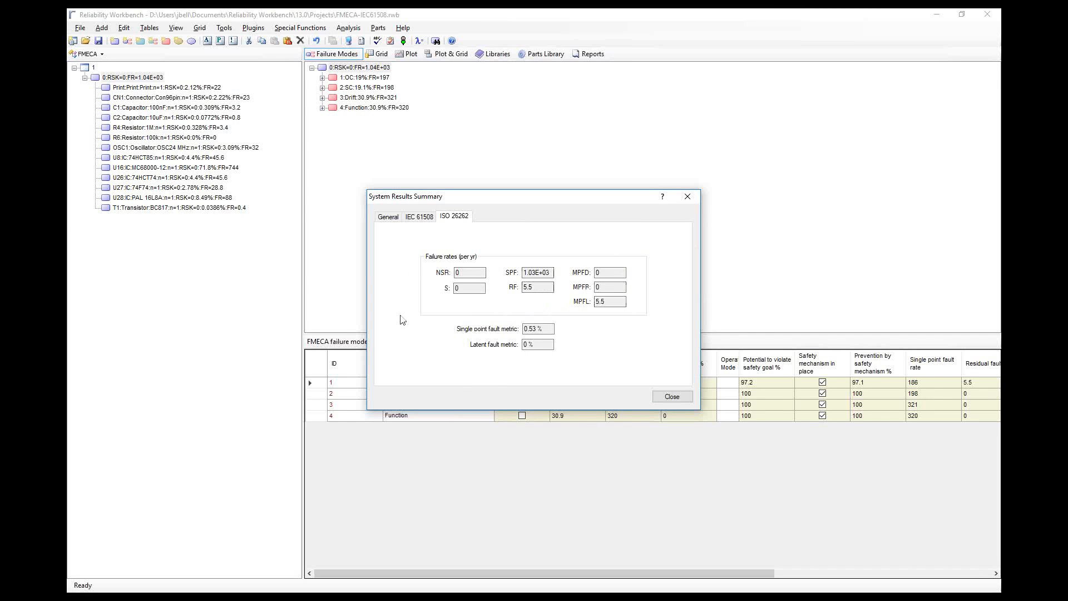
click(662, 197)
click(459, 274)
click(673, 397)
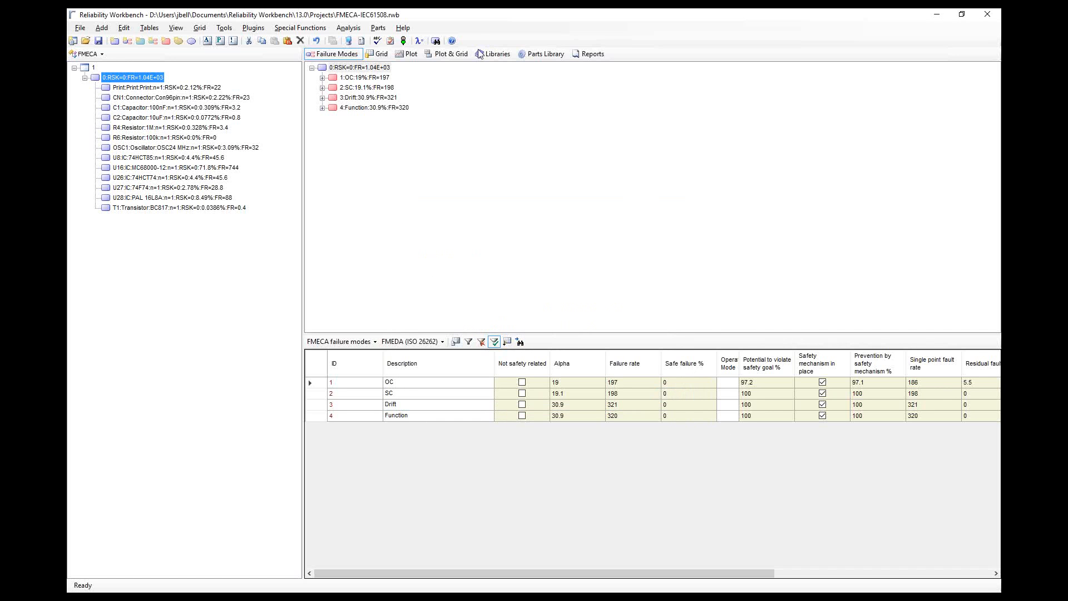
Open the help's ISO 26262 Calculations topic under the FMECA Module's Blocks section.
click(452, 41)
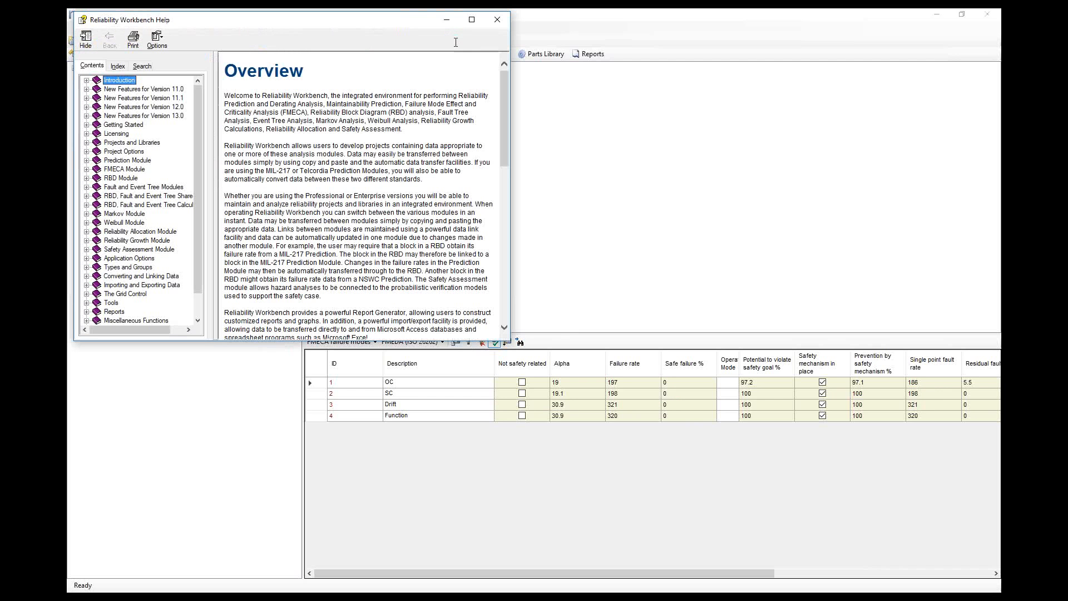
click(86, 169)
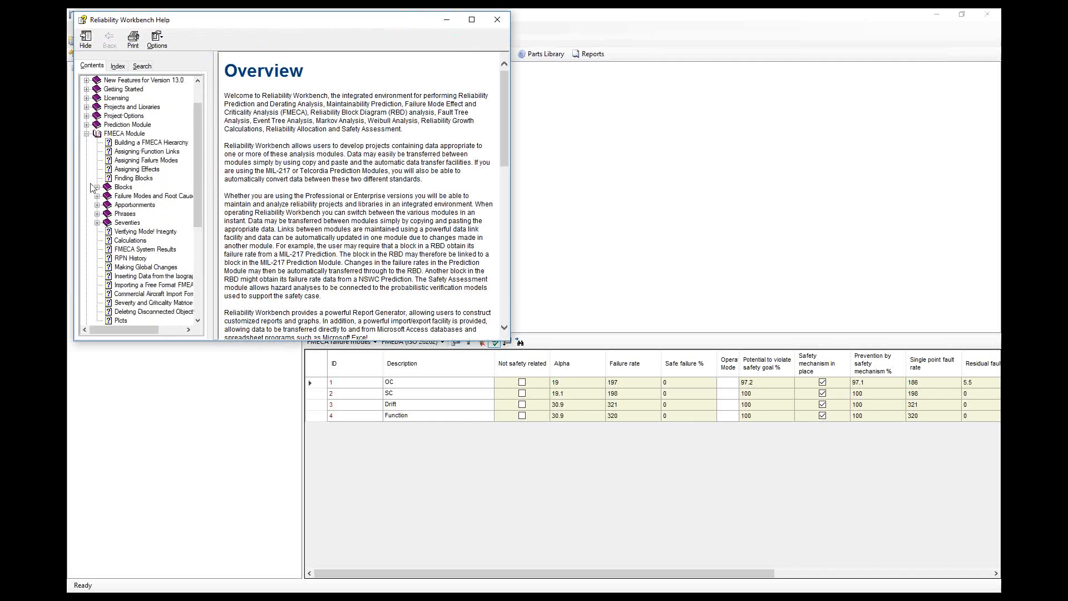
scroll(116, 275, down, 2)
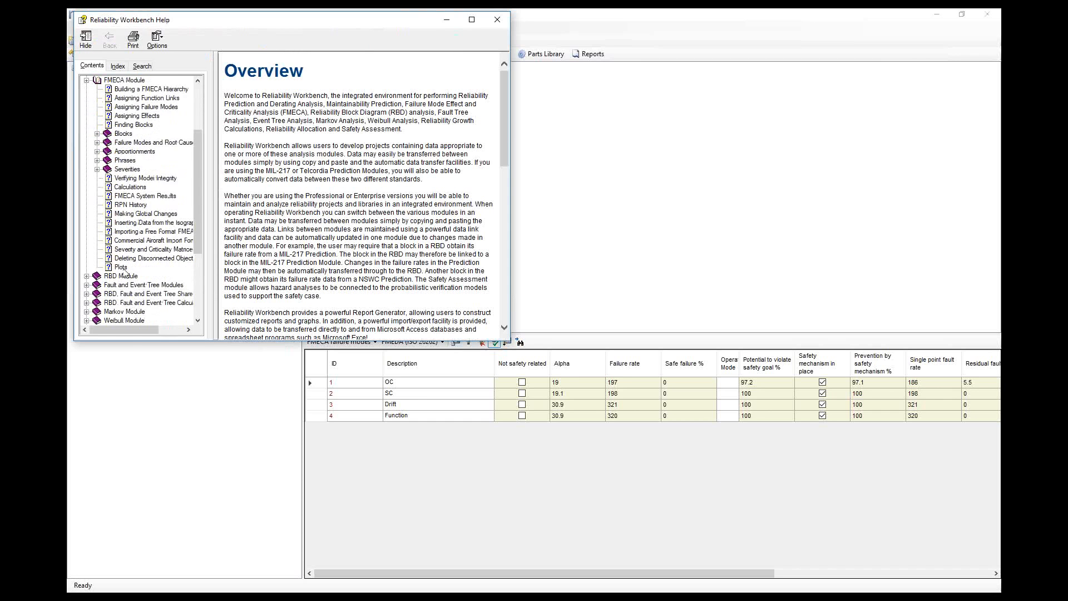
scroll(111, 234, up, 1)
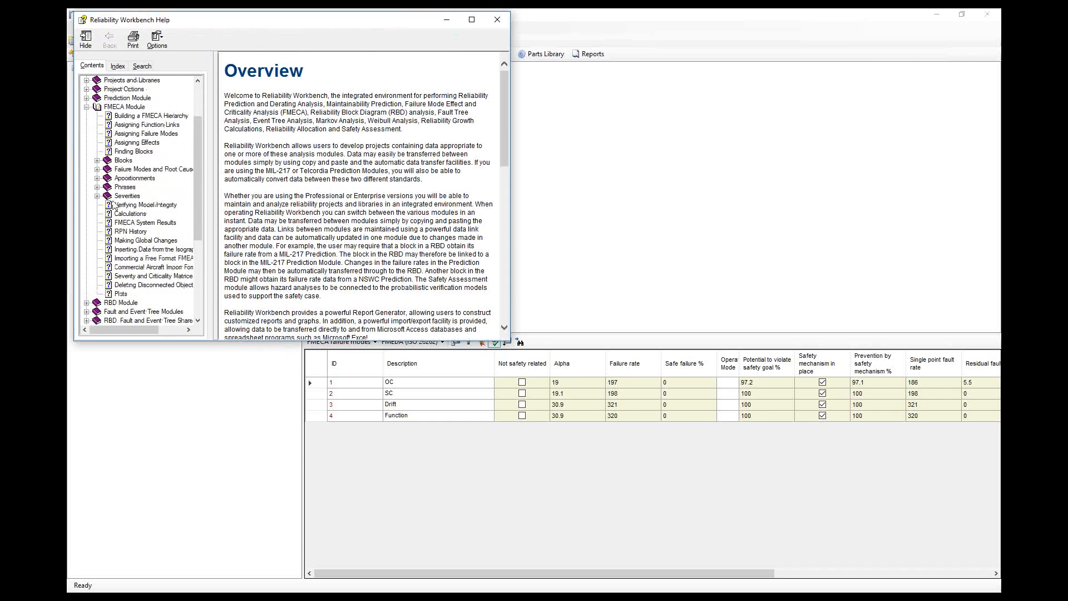
click(97, 160)
click(150, 239)
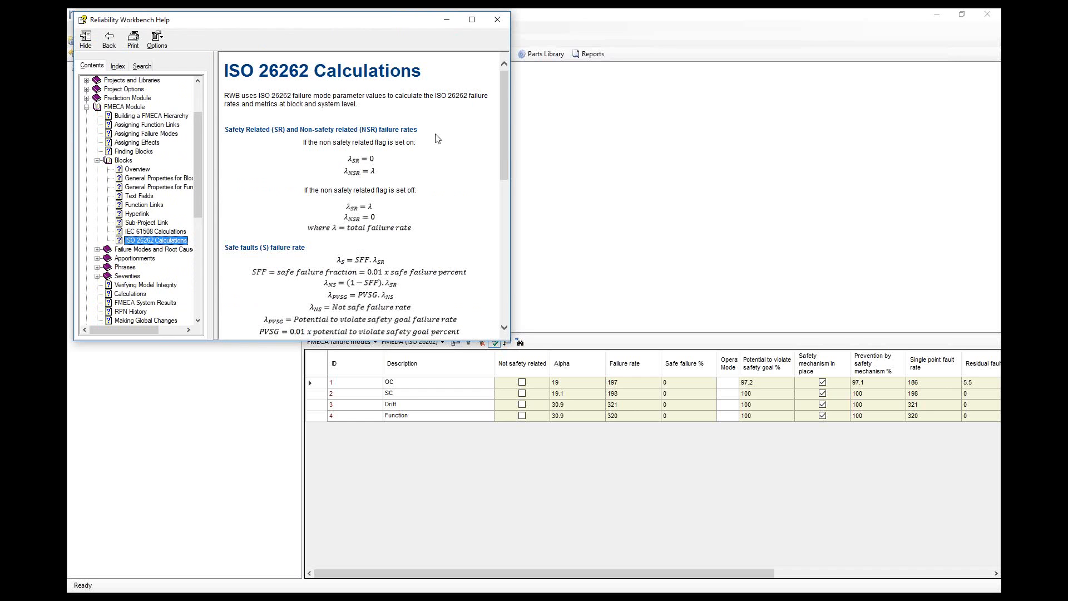
Examine the help formulas for safe faults, single point fault and residual fault failure rates, and dismiss the e-mail notification.
click(507, 124)
drag(508, 120, 512, 229)
drag(258, 140, 278, 146)
scroll(271, 150, up, 5)
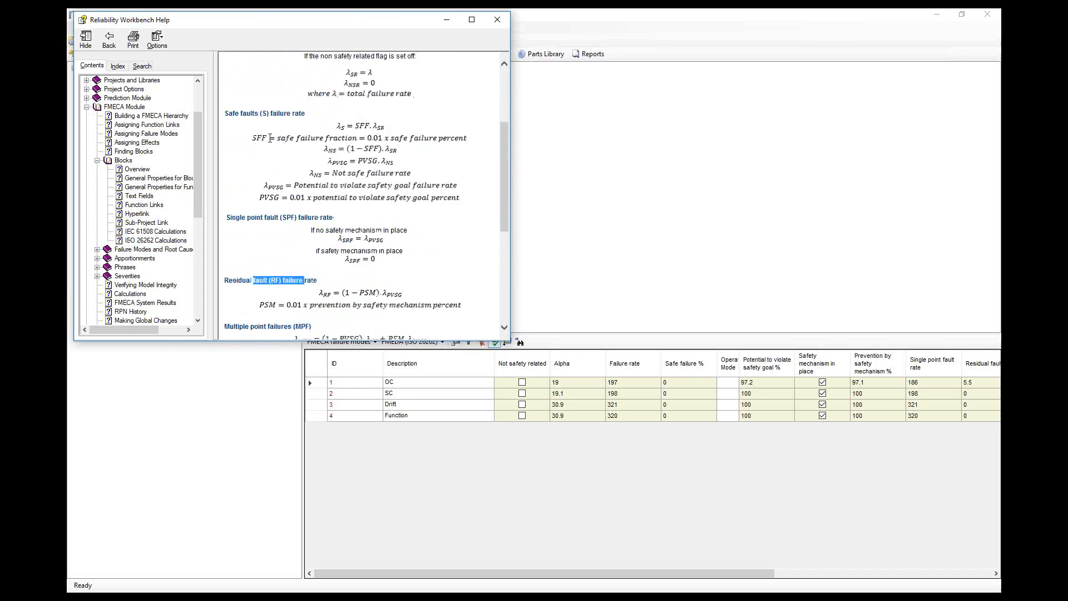
drag(253, 244, 294, 247)
drag(245, 129, 301, 132)
click(365, 127)
drag(366, 126, 402, 130)
scroll(280, 223, down, 4)
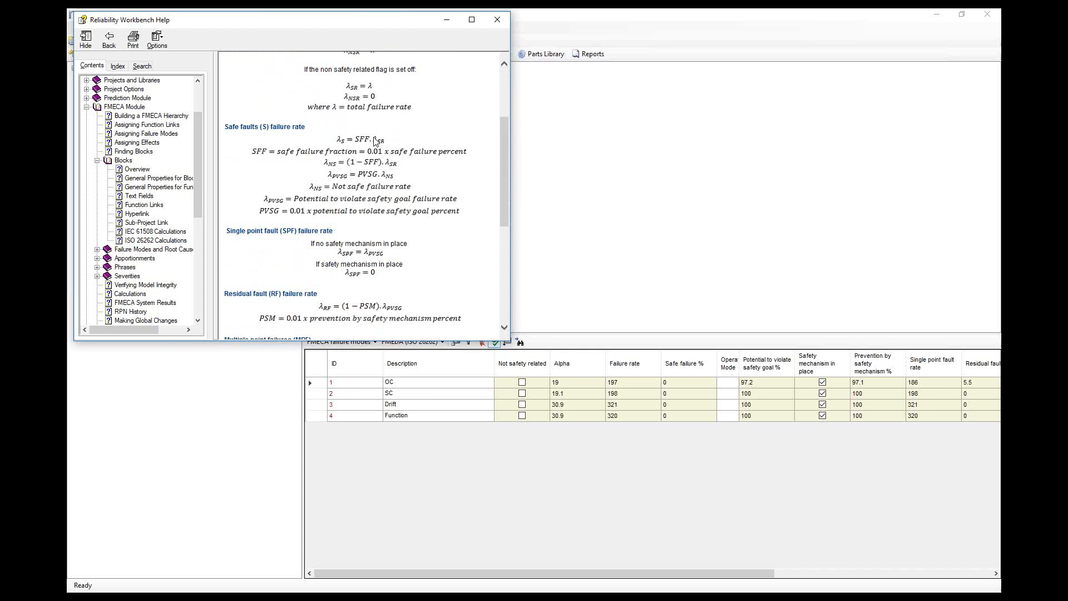
drag(281, 223, 296, 223)
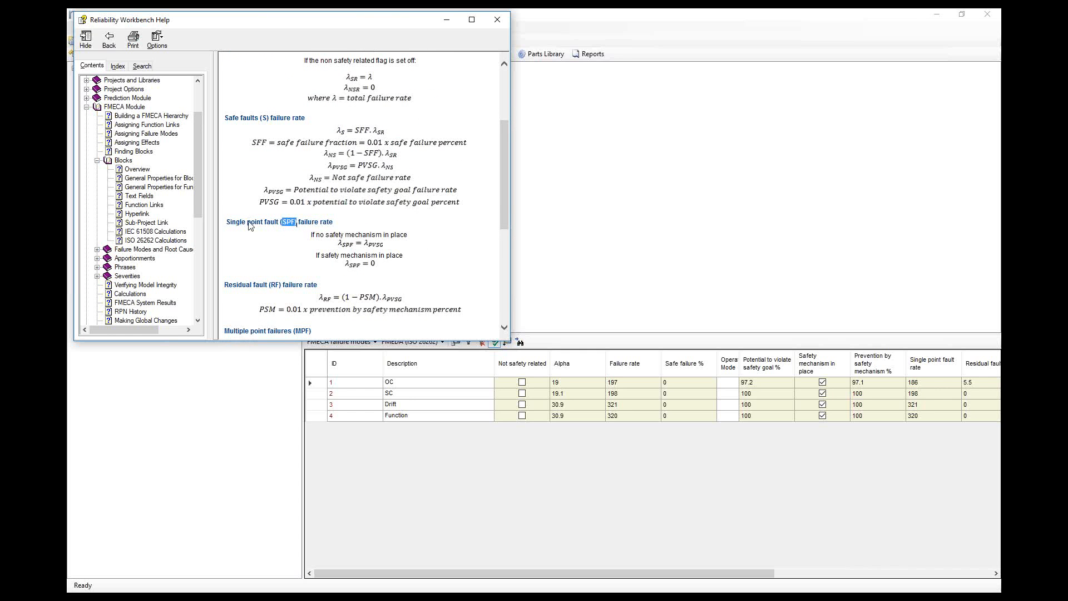
drag(270, 285, 278, 286)
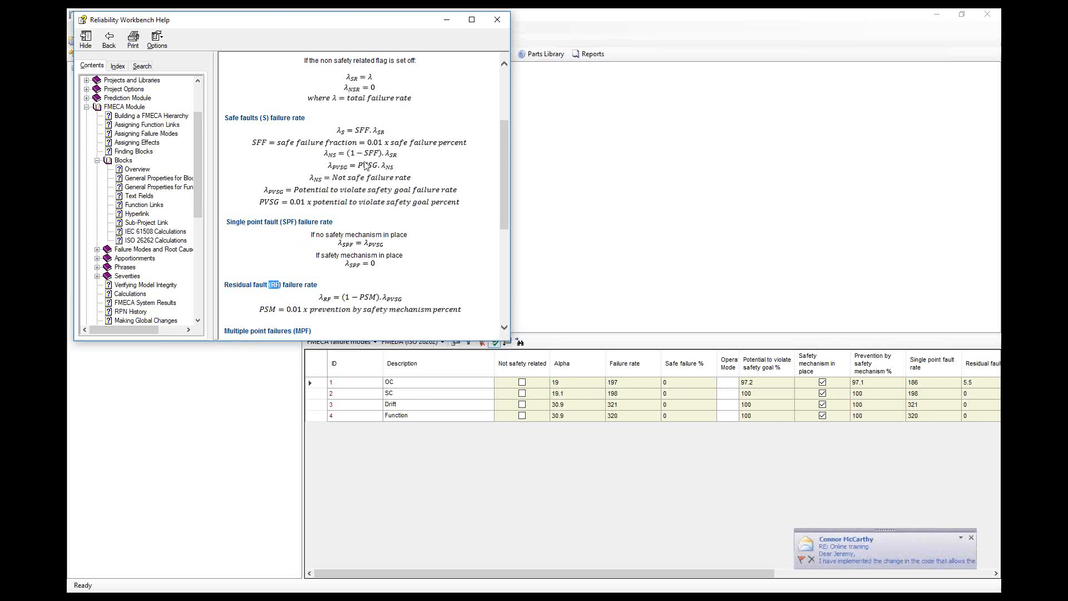
click(971, 537)
Examine the multiple point fault formulas in the ISO 26262 Calculations topic, and recheck the safety related and safe fault formulas.
scroll(267, 202, down, 8)
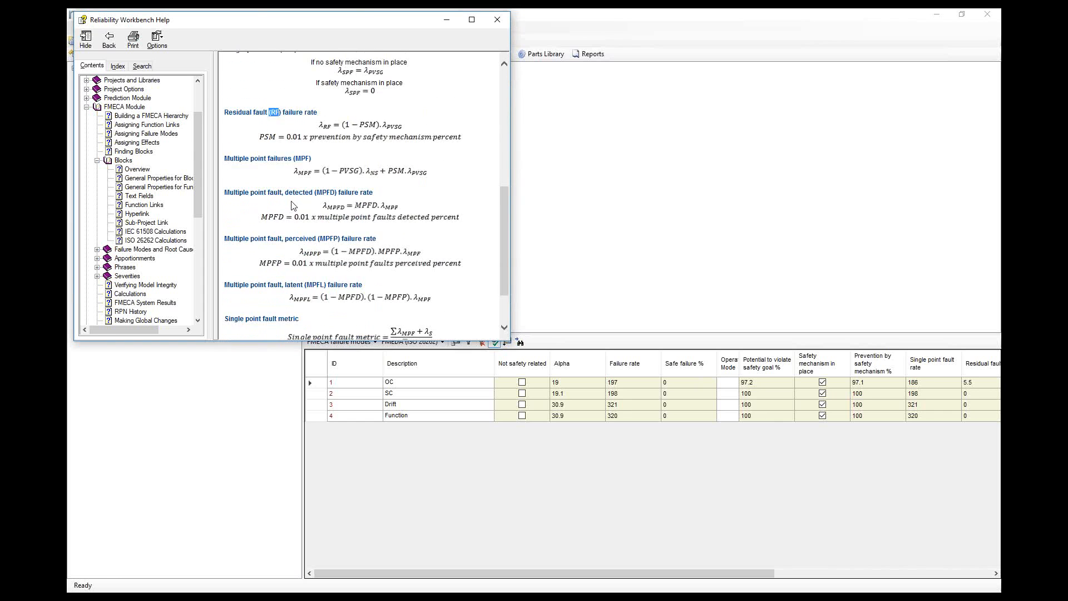
scroll(294, 206, up, 7)
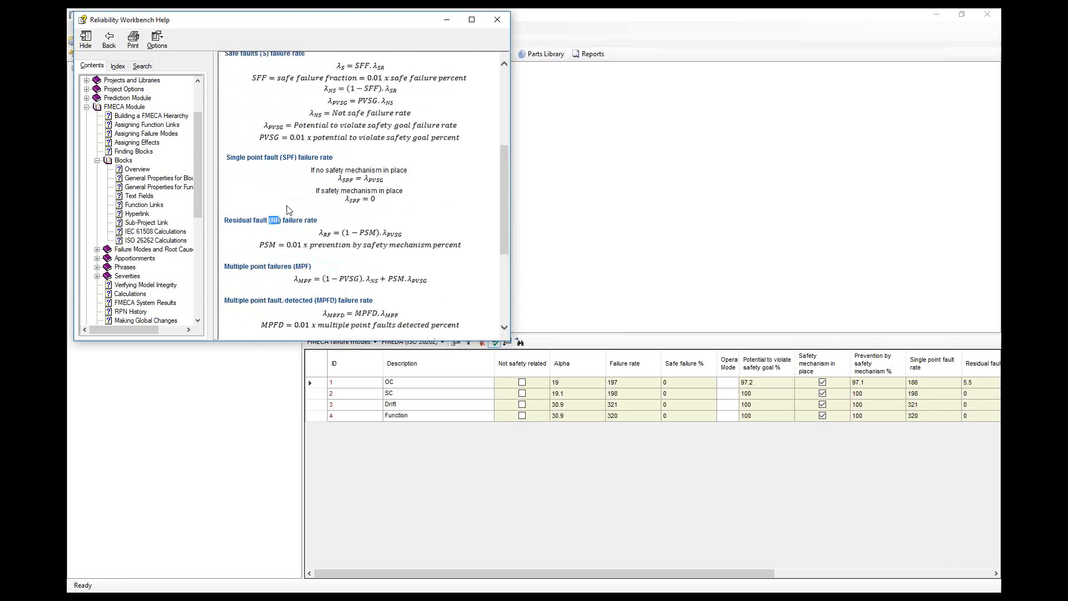
double_click(267, 99)
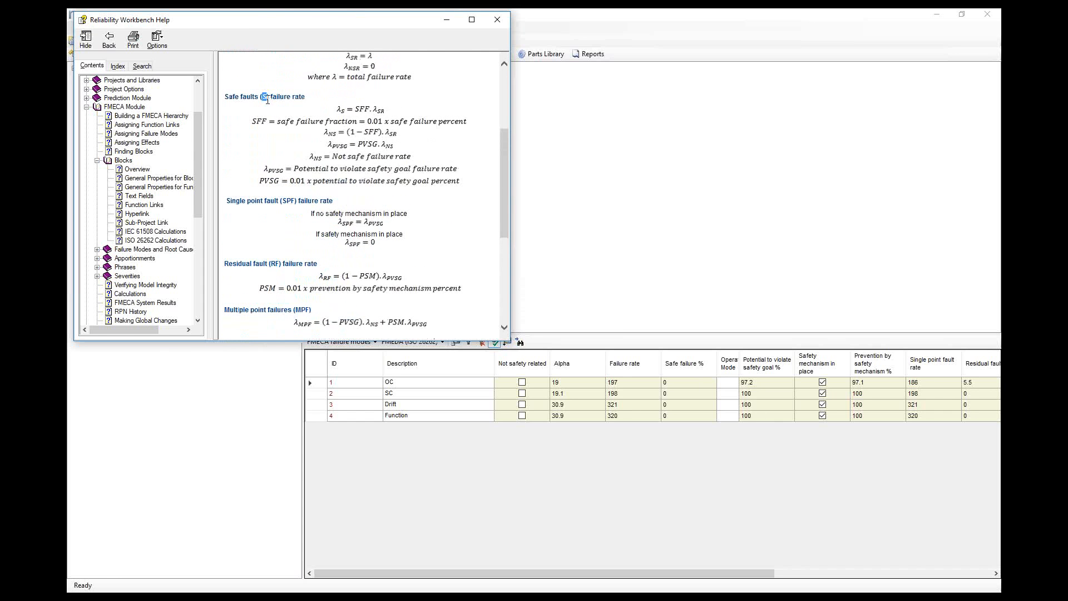
scroll(277, 126, up, 5)
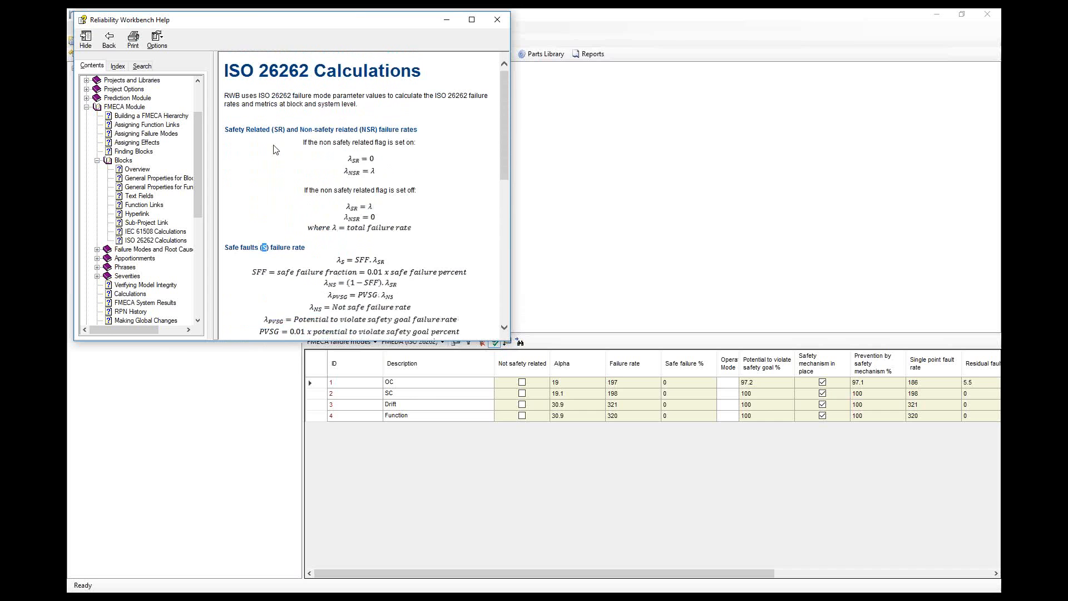
scroll(273, 149, down, 3)
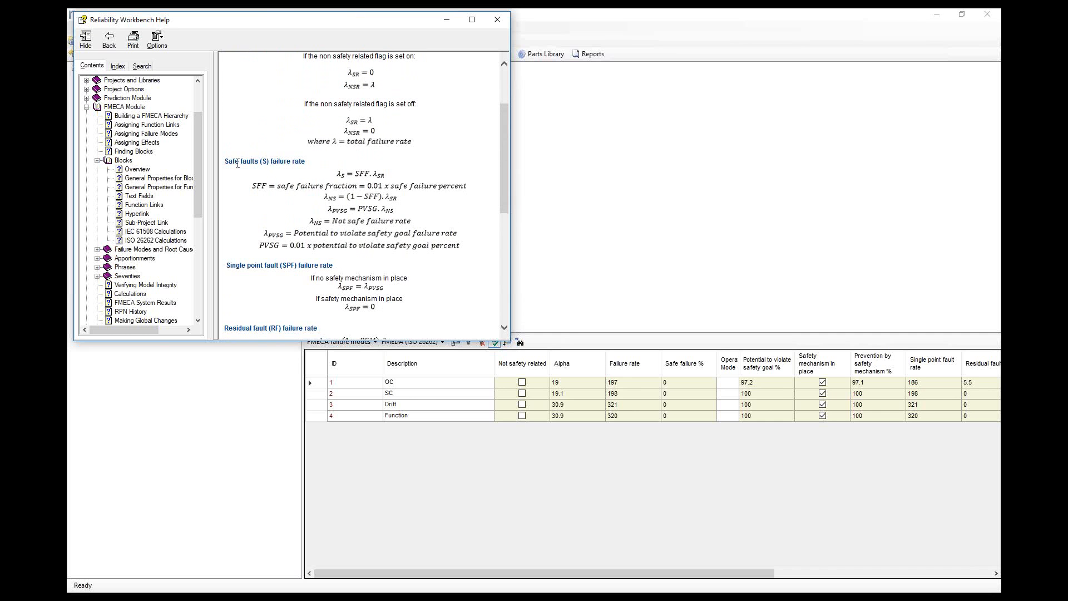
drag(253, 163, 396, 169)
click(419, 210)
scroll(419, 210, down, 5)
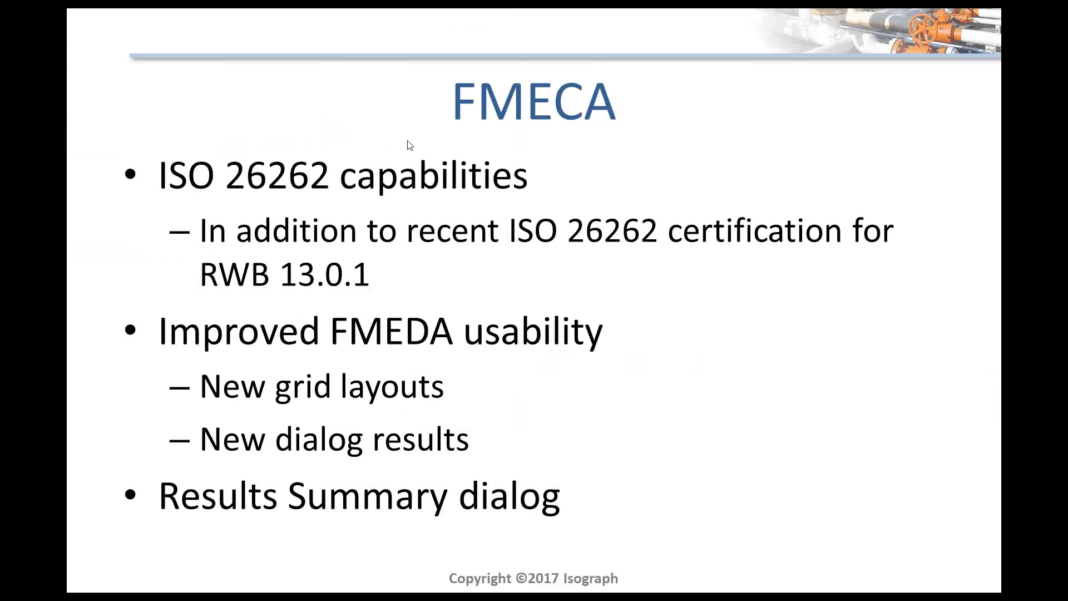
Switch back to Reliability Workbench, reopen the system results summary to view its general and ISO 26262 results, and close it.
key(alt+Tab)
click(338, 263)
key(alt)
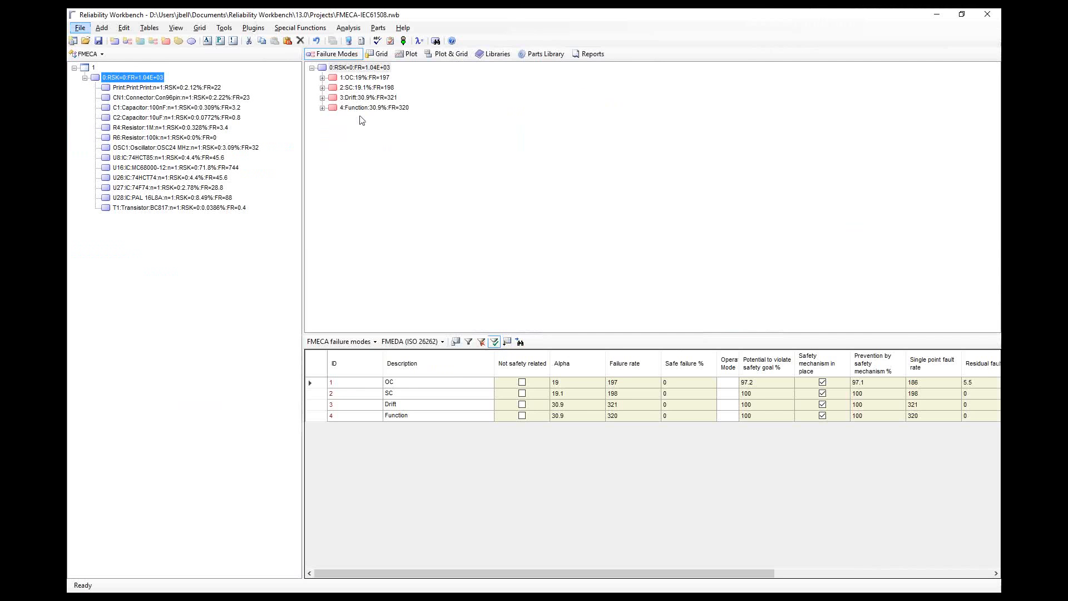
click(419, 41)
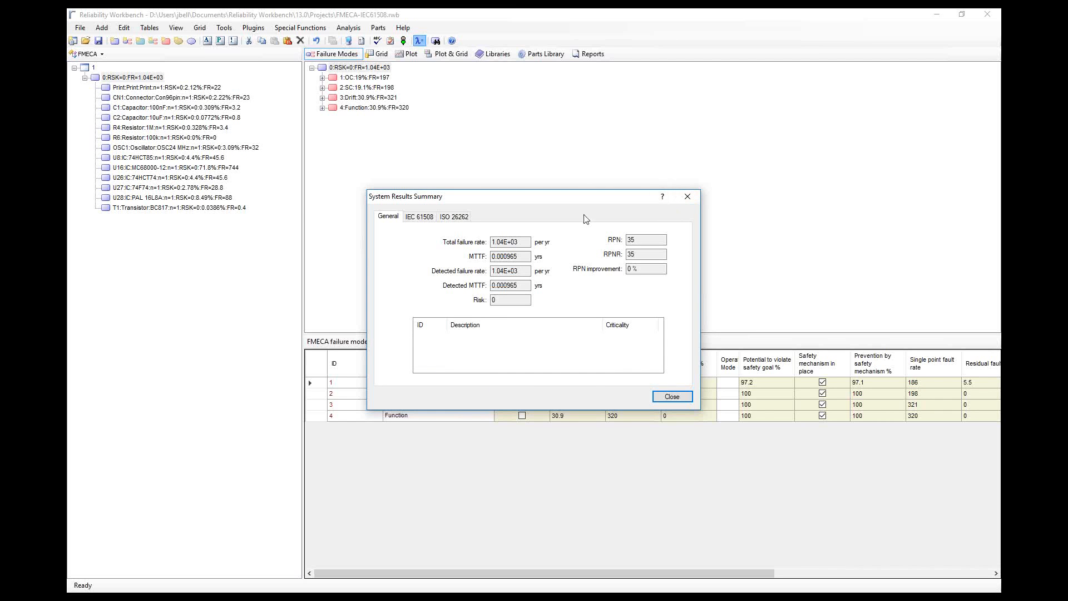
click(687, 196)
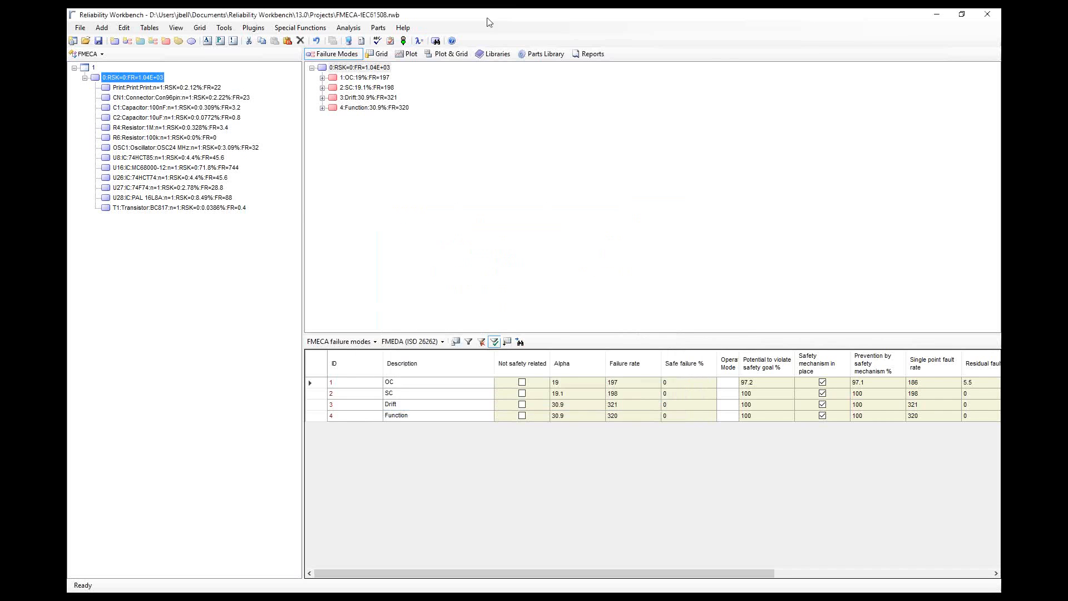
click(420, 40)
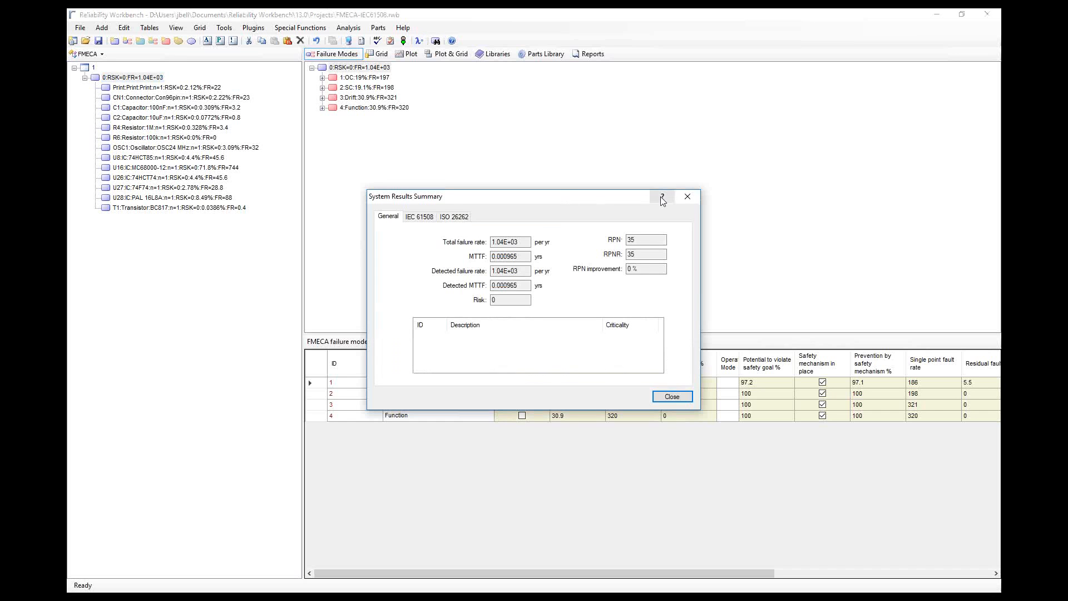
click(592, 200)
click(448, 218)
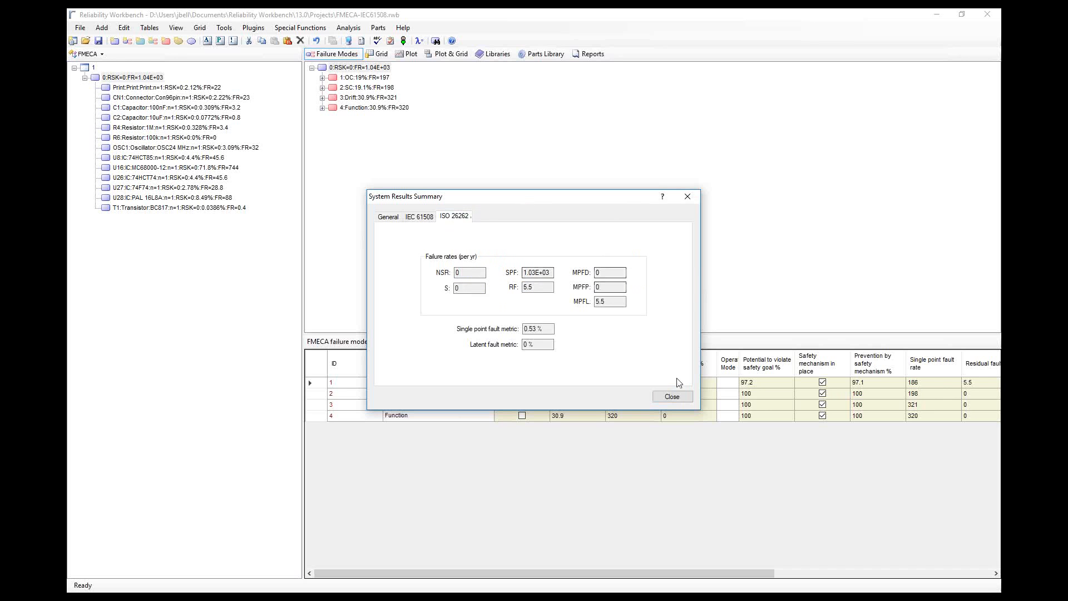
click(672, 396)
Look up the FMECA Module's Calculations topic and its ISO 26262 Calculations topic in the help, and close the help.
click(452, 40)
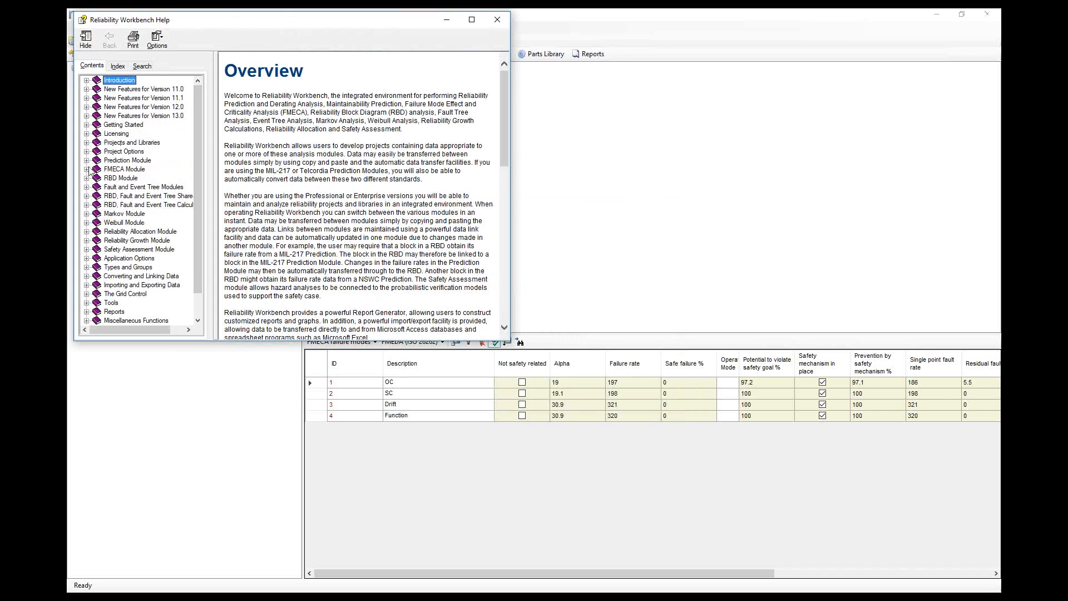
click(87, 170)
click(97, 188)
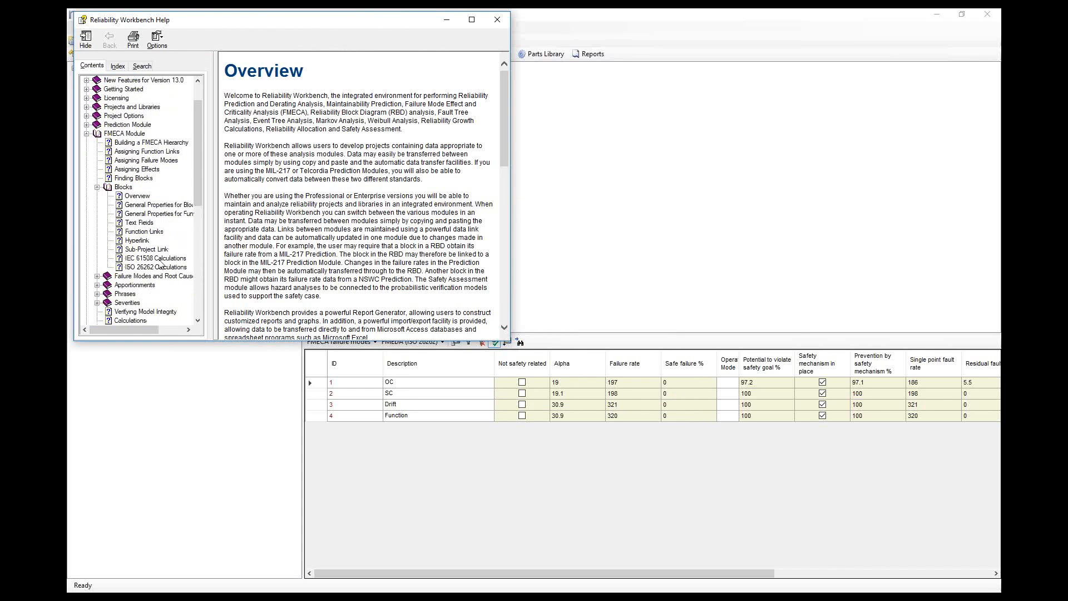
scroll(158, 256, down, 3)
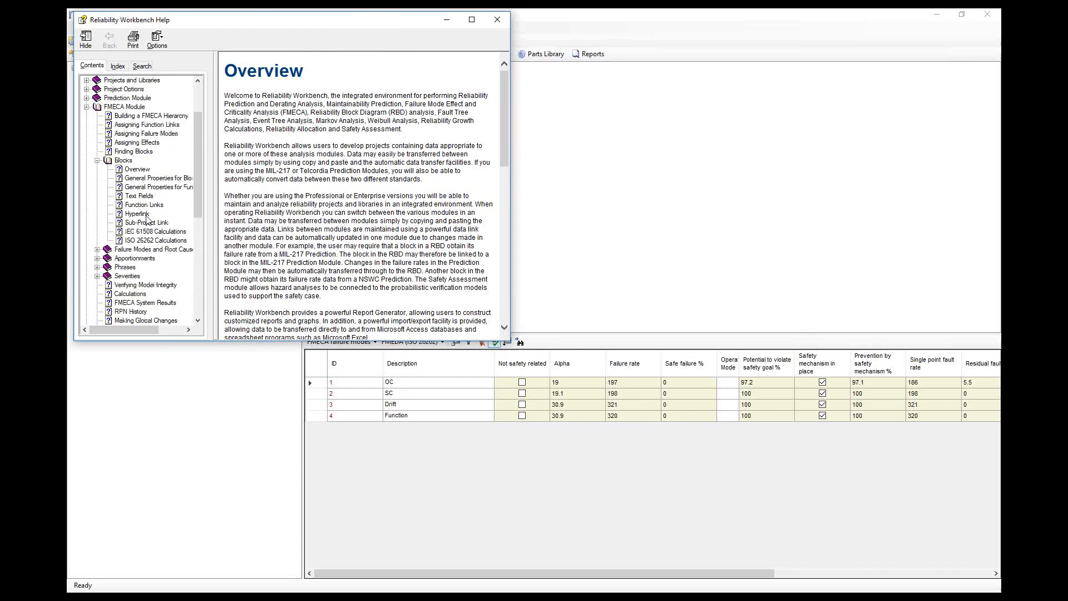
click(144, 241)
scroll(395, 142, down, 15)
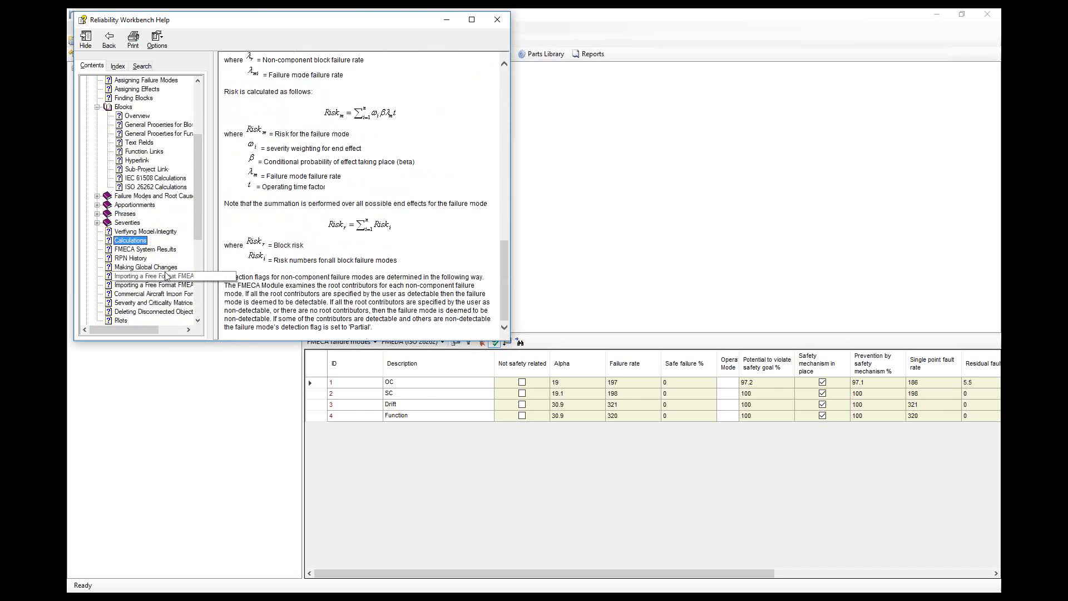
scroll(144, 210, up, 2)
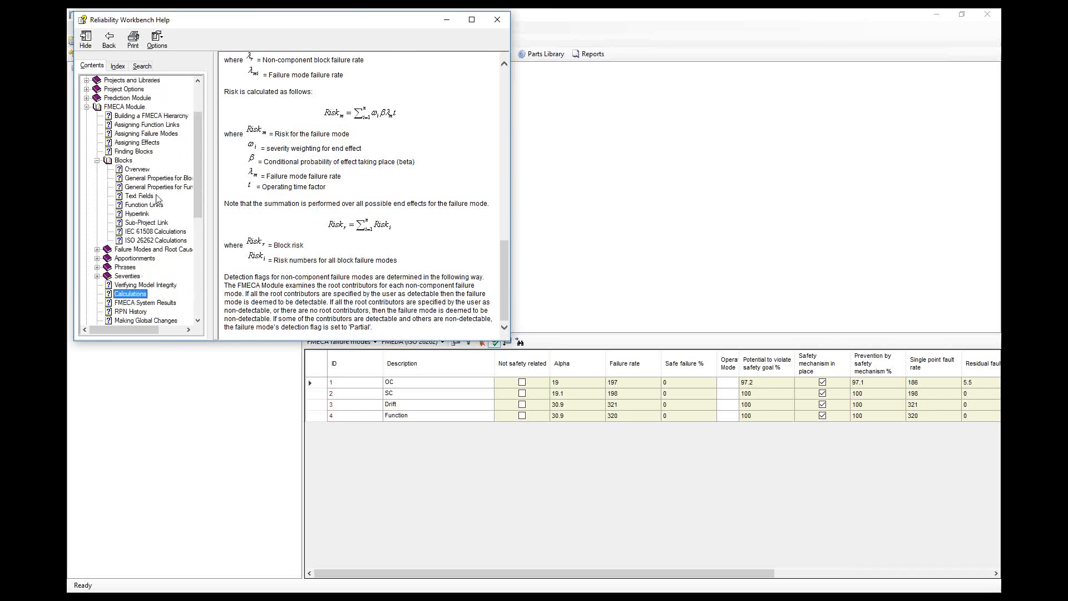
click(140, 241)
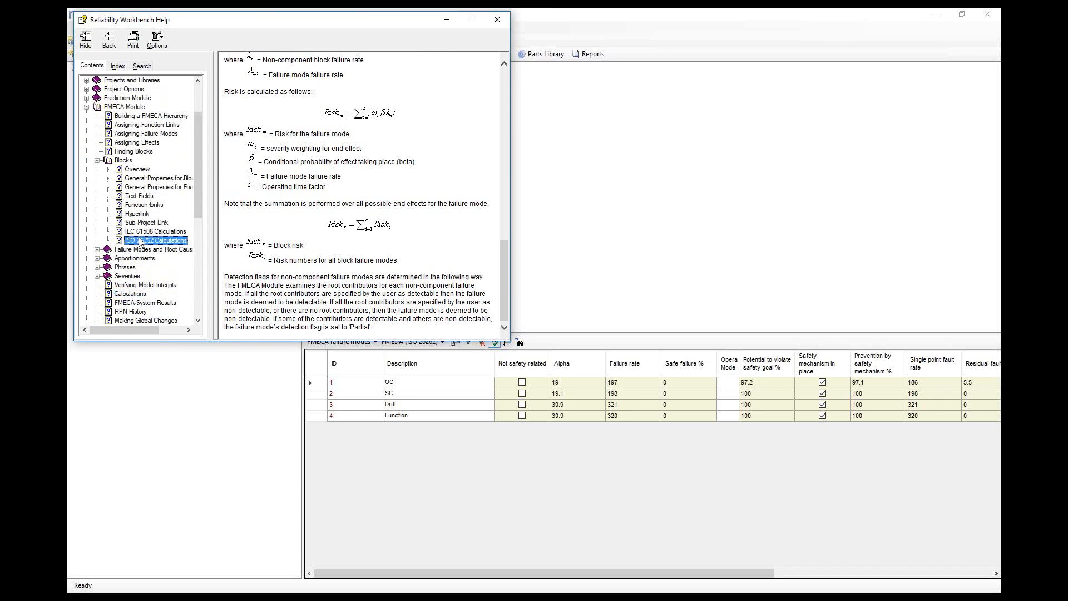
click(498, 21)
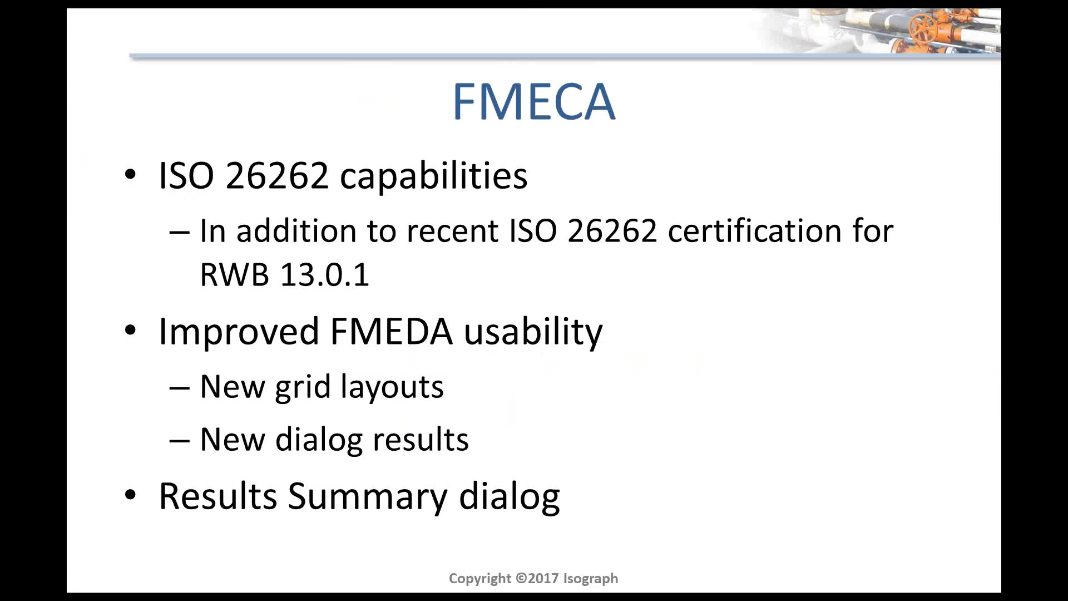
Advance the presentation to the Fault Tree slide and switch back to Reliability Workbench.
key(Right)
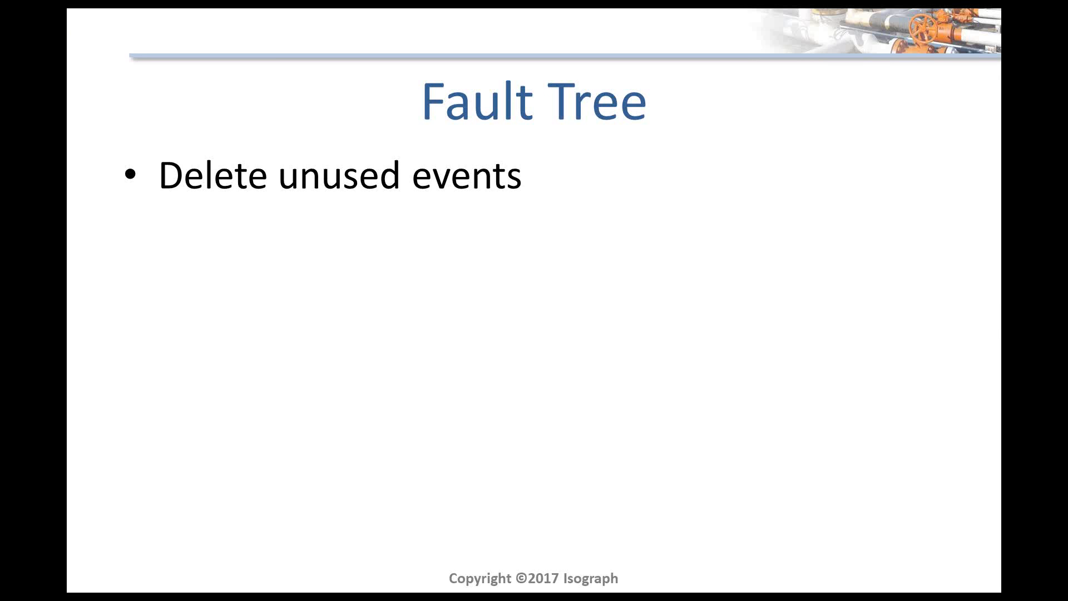
key(alt+Tab)
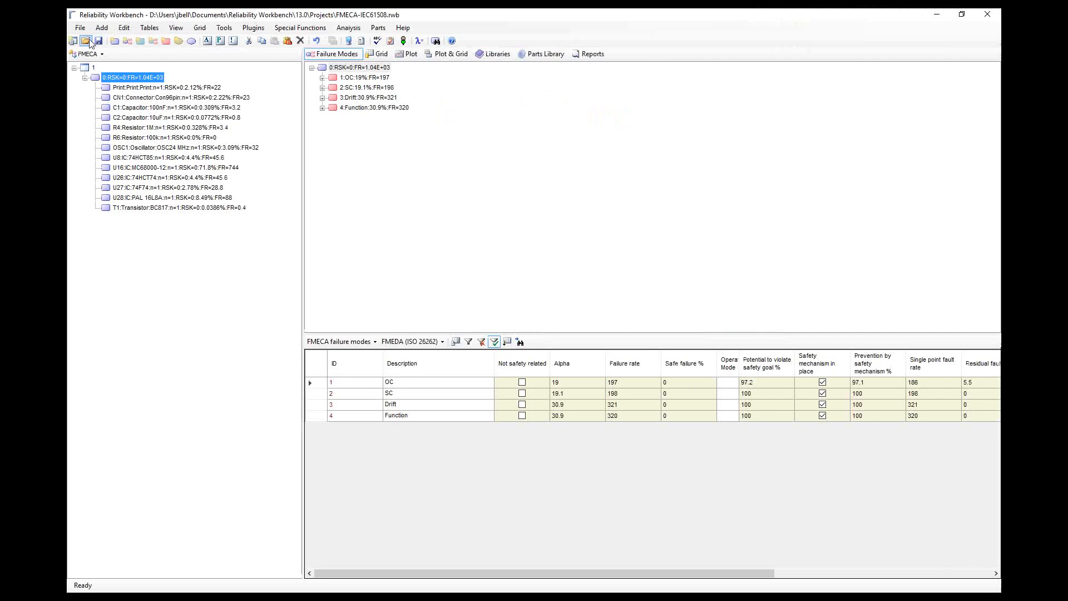
Open the FaultTreeCooling.rwb project in place of the current FMECA project.
click(88, 41)
click(551, 344)
double_click(340, 136)
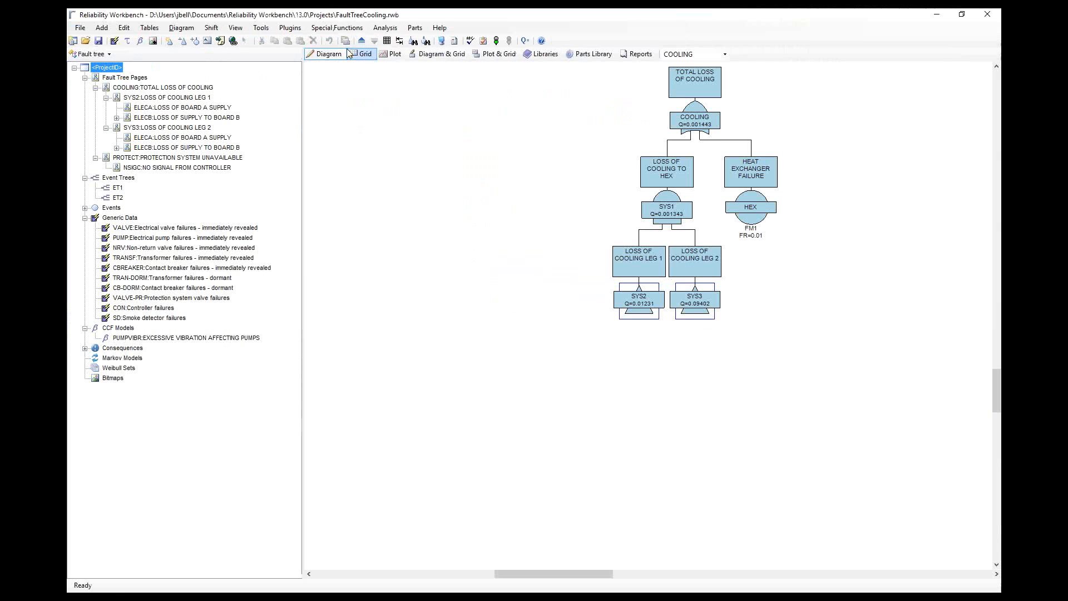
Expand the Events list in the project tree and delete all unattached events.
click(332, 28)
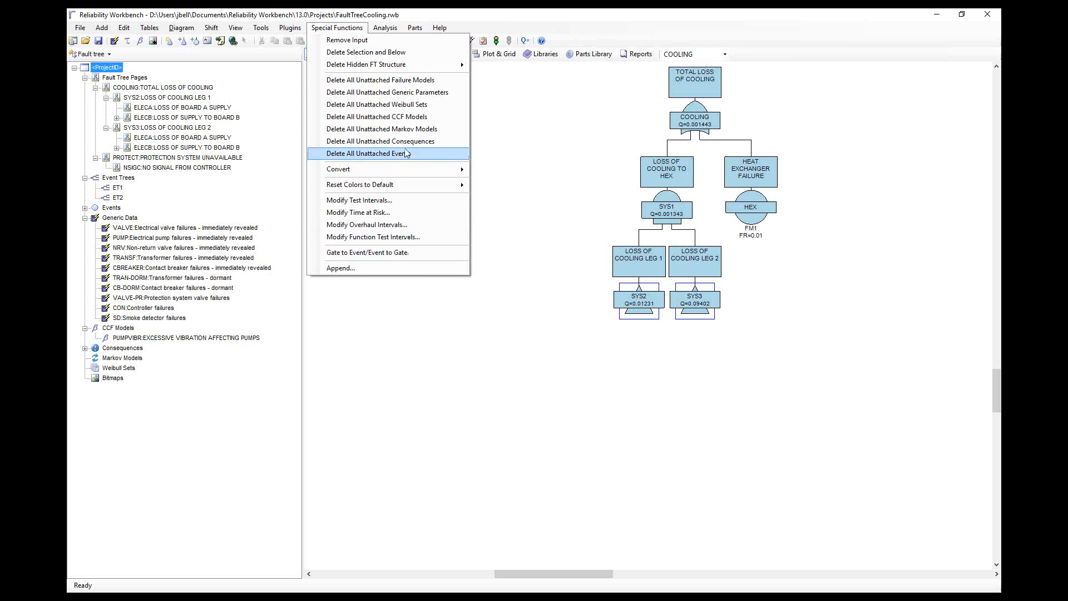
click(86, 208)
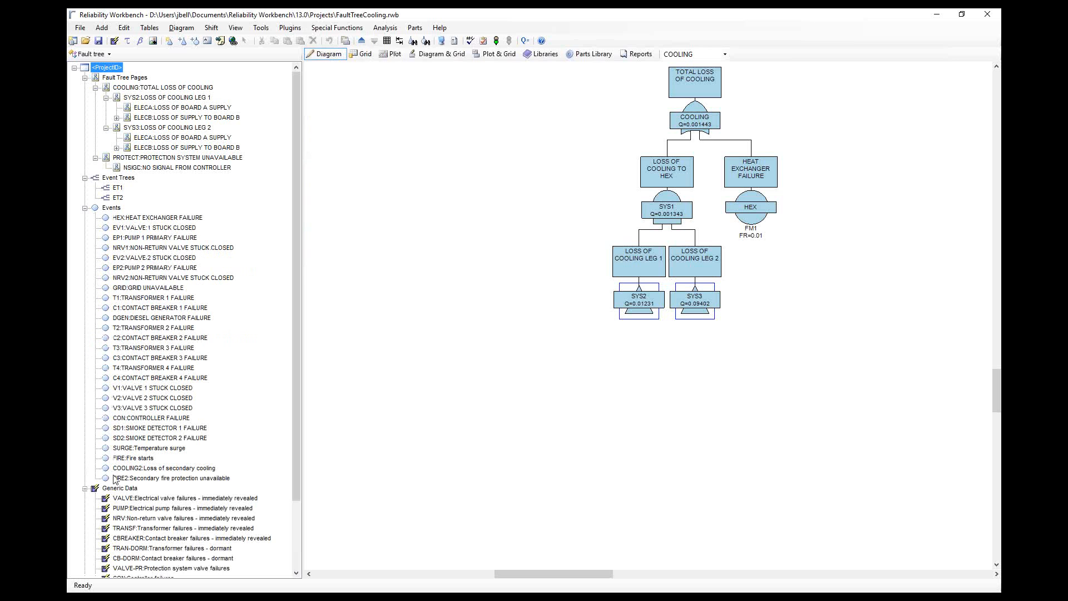
click(328, 28)
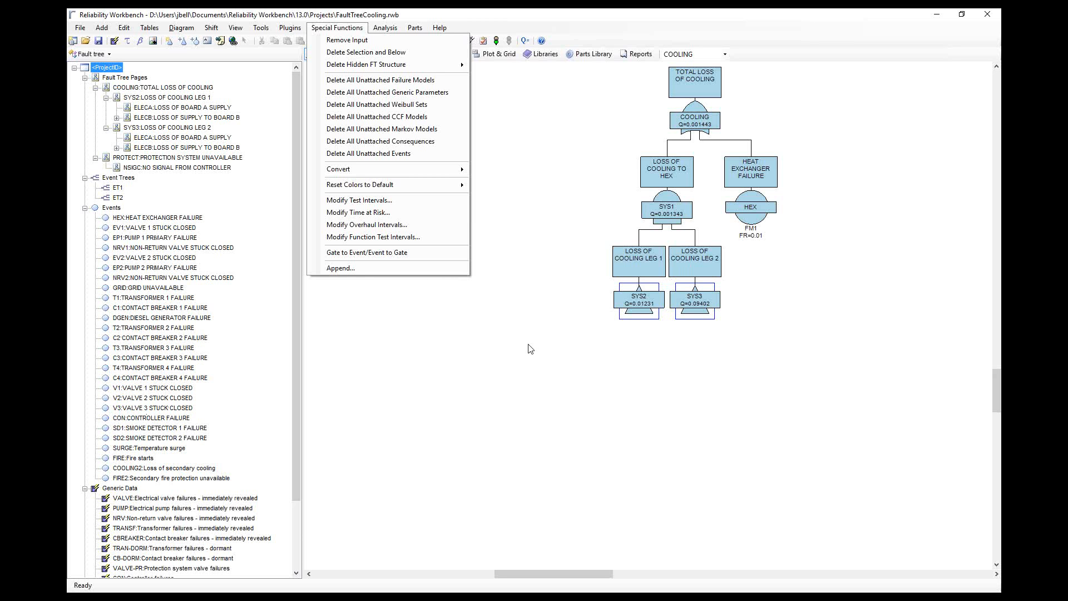
click(372, 160)
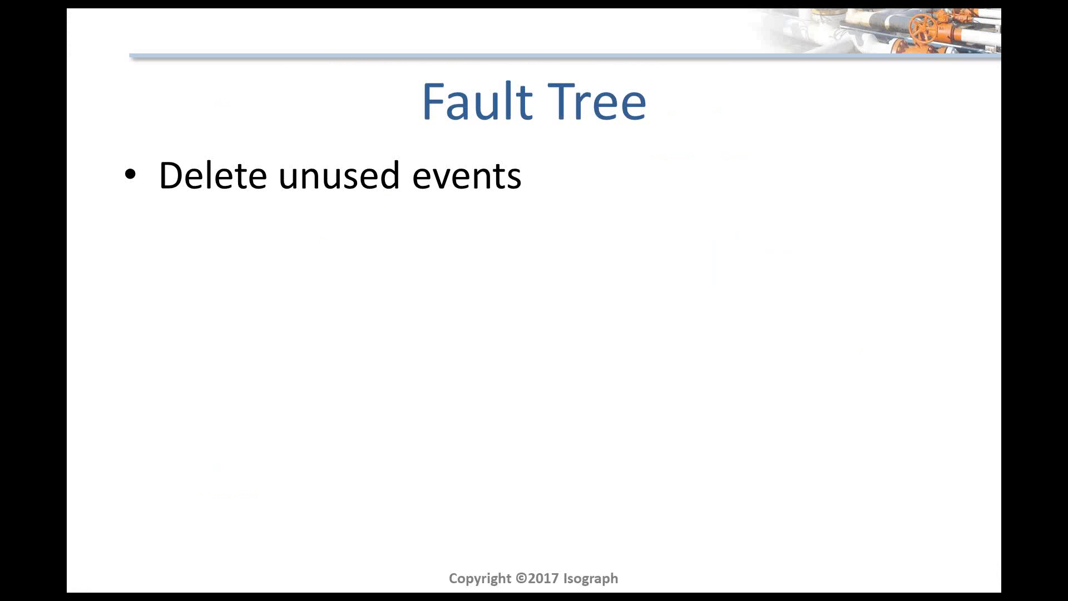
Advance the presentation past the unused events point, switch back to Reliability Workbench, and examine scrolling and zooming on the COOLING fault tree diagram.
key(Right)
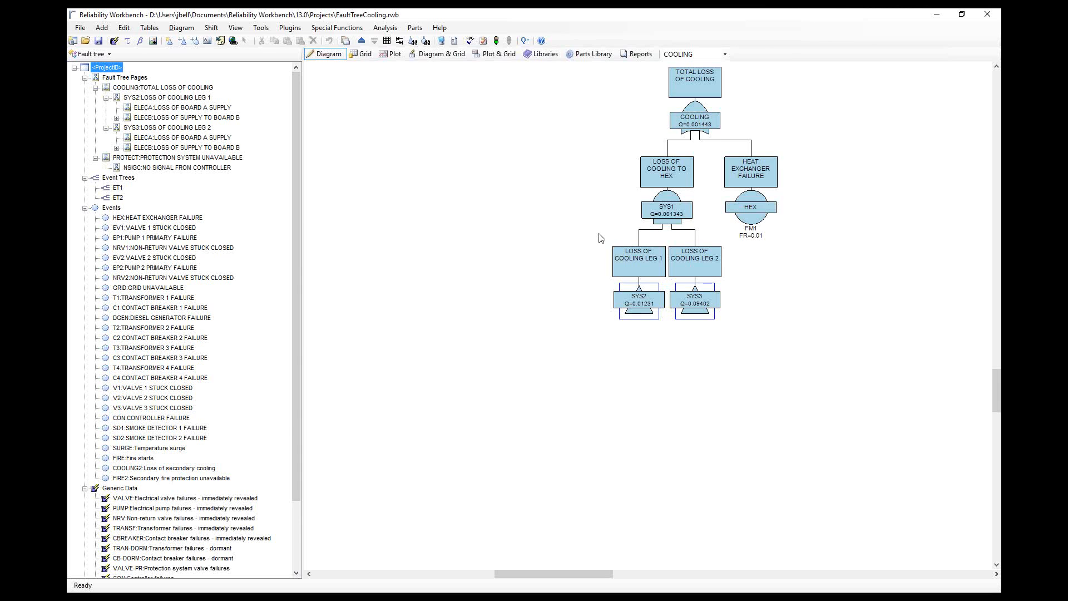
scroll(601, 238, up, 3)
scroll(601, 238, down, 2)
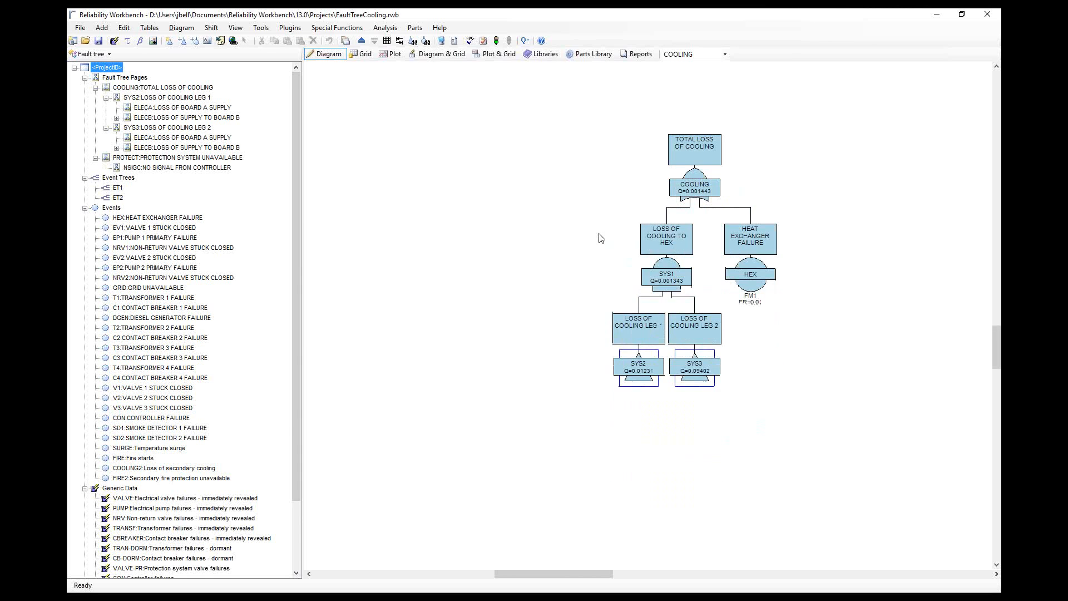
scroll(601, 238, down, 1)
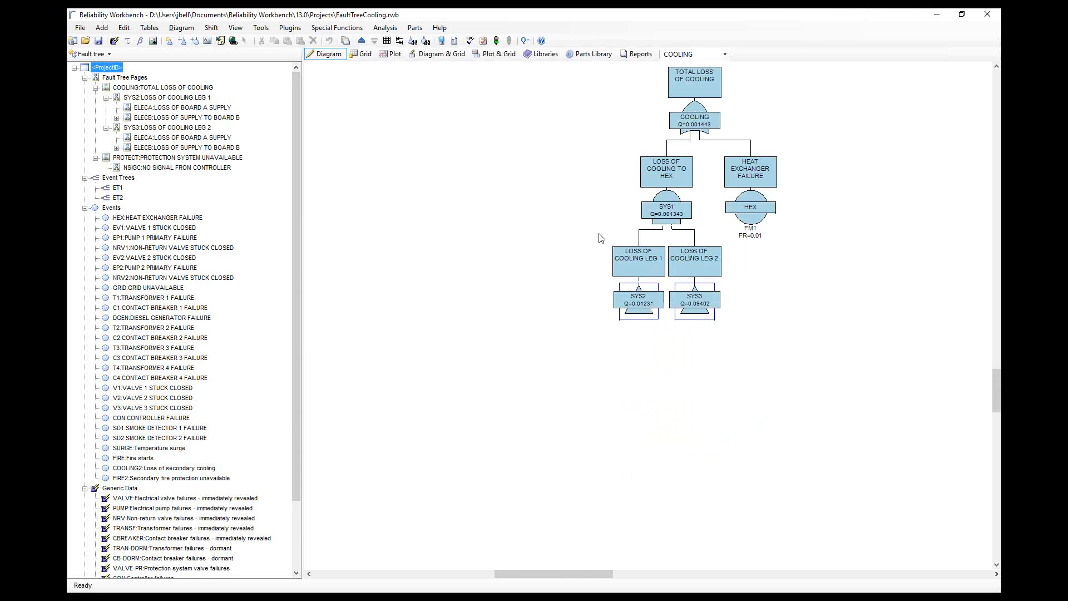
scroll(601, 238, up, 3)
scroll(601, 238, down, 3)
scroll(601, 238, up, 3)
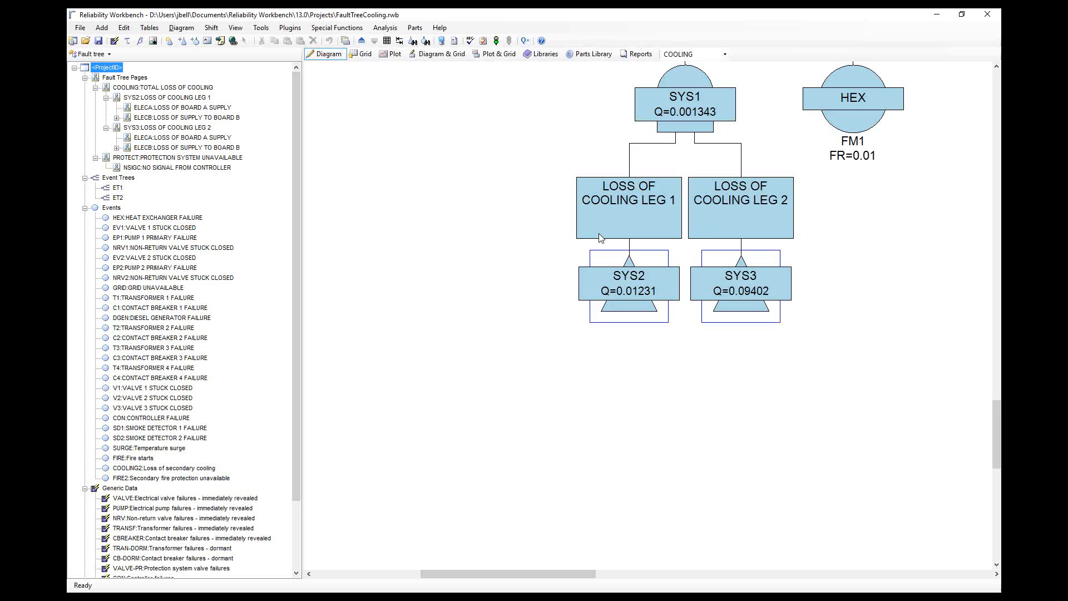
scroll(601, 238, down, 3)
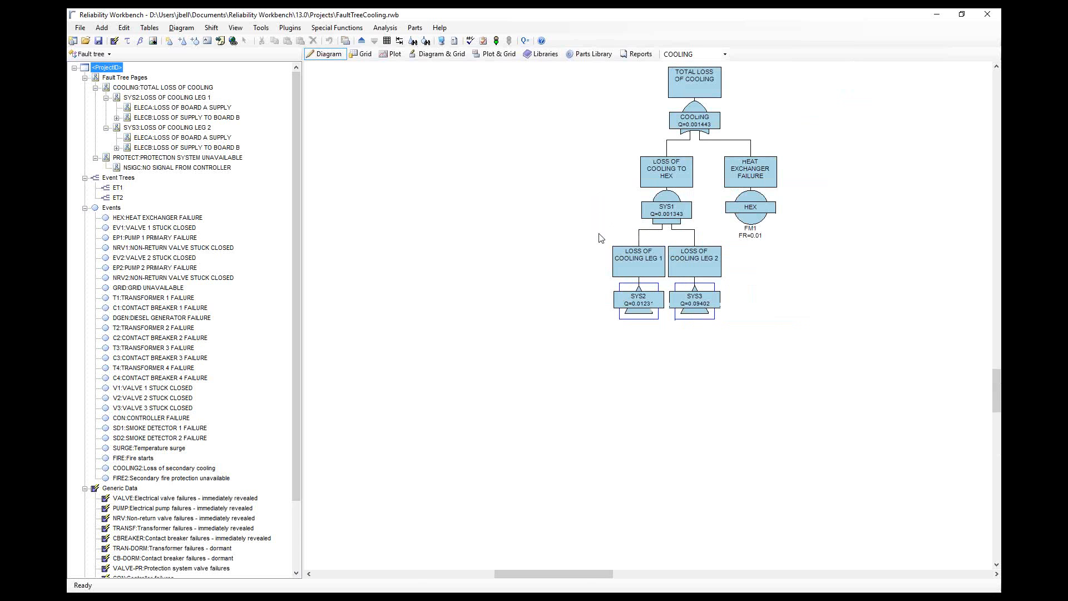
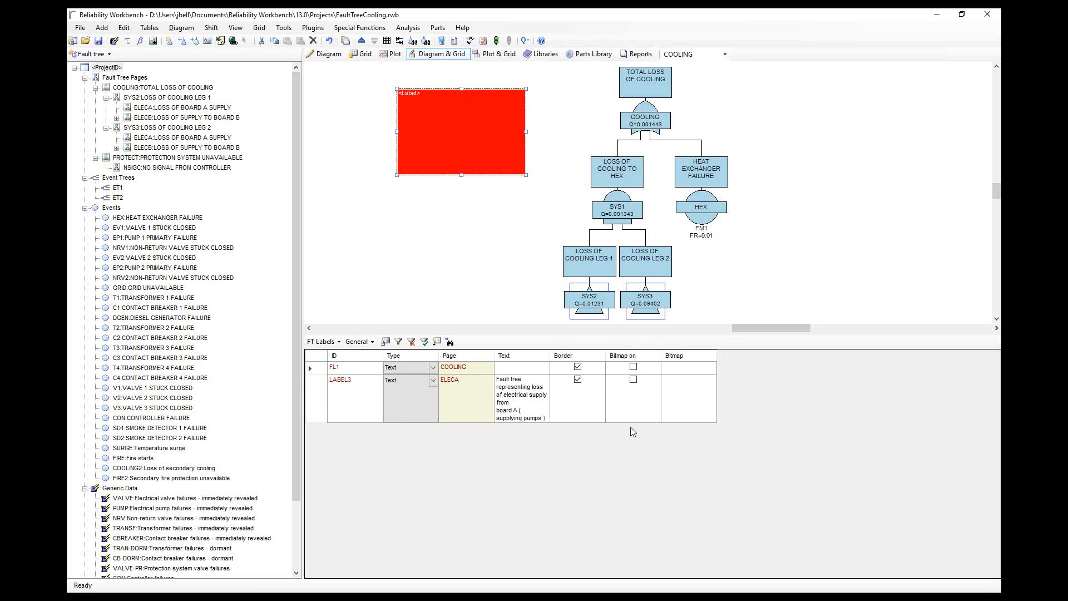
Look over the LABEL3 fields in the fault tree labels table and turn off the border of label FL1.
click(533, 399)
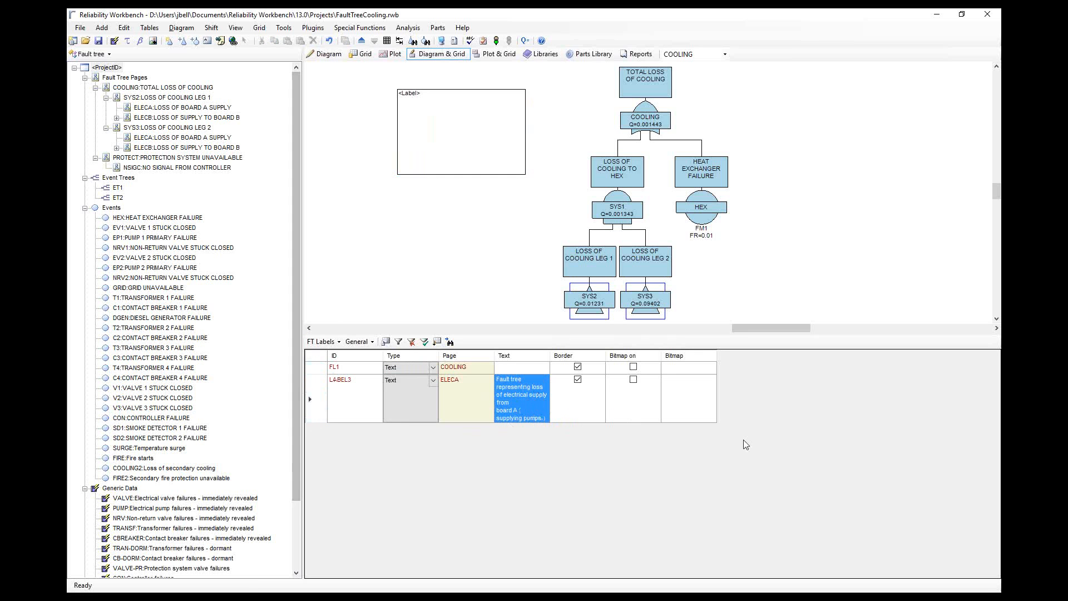
click(433, 381)
click(702, 391)
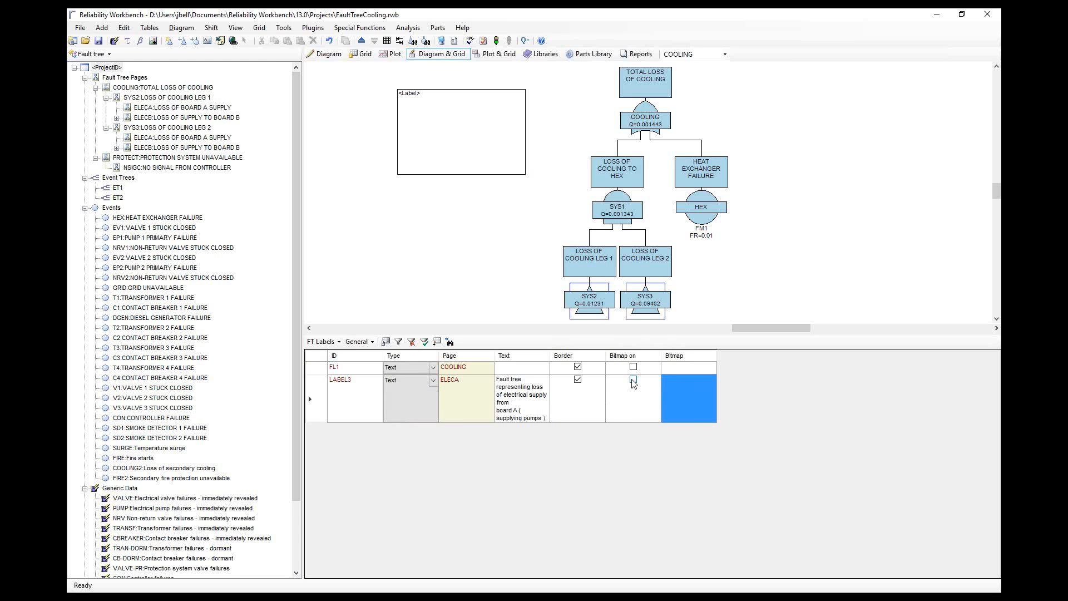
click(535, 392)
click(578, 367)
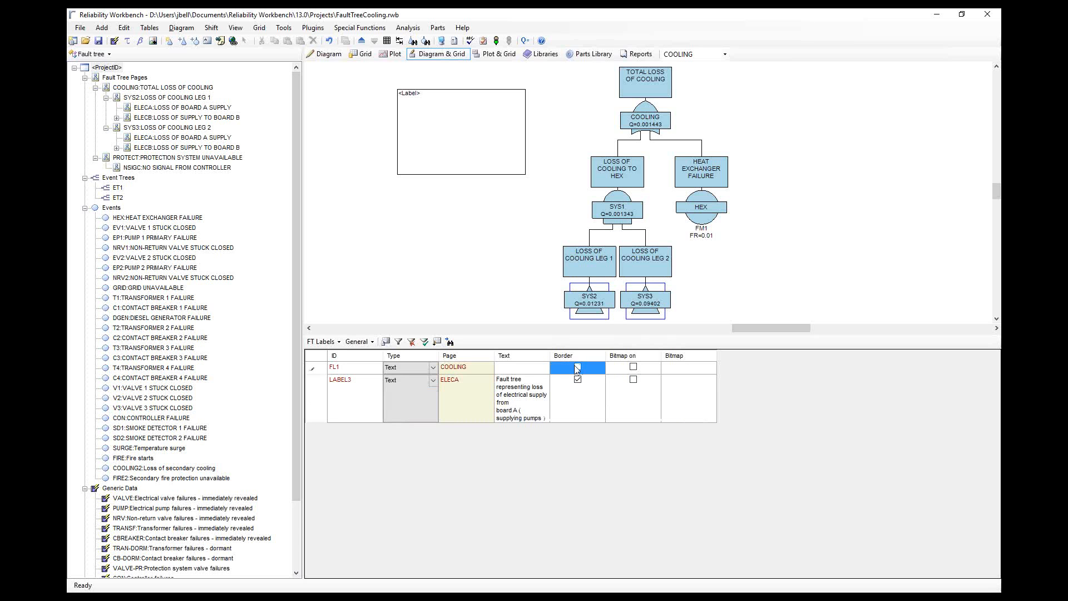
key(Down)
Set the text of label FL1 on the COOLING page to "Enter some text".
click(525, 367)
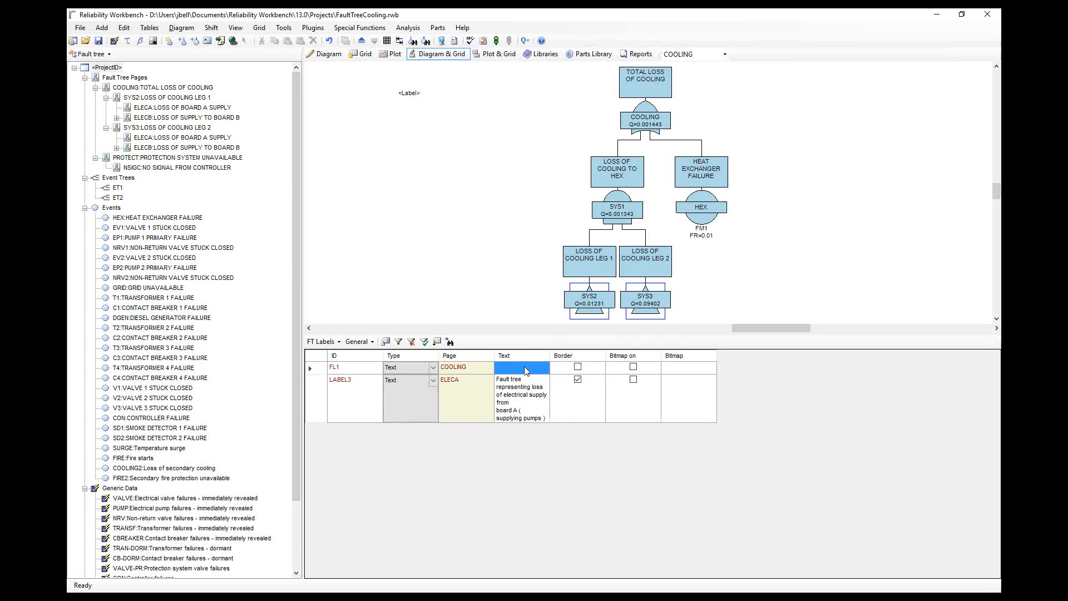
text(ext)
key(Down)
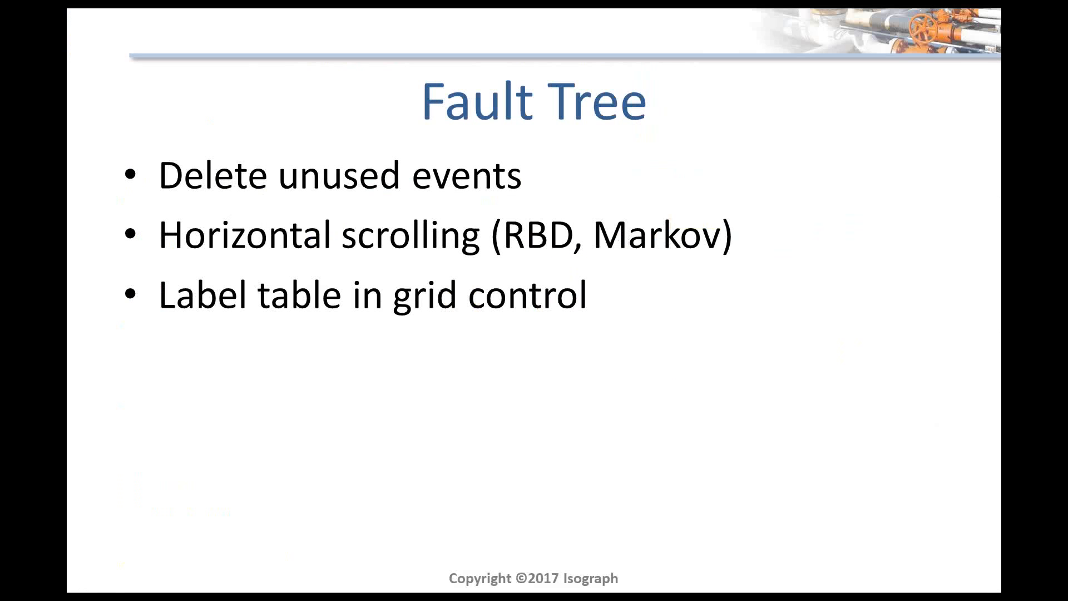
Advance the presentation to the "Export results to CSV" point, switch back to Reliability Workbench, and show only the fault tree diagram.
key(Right)
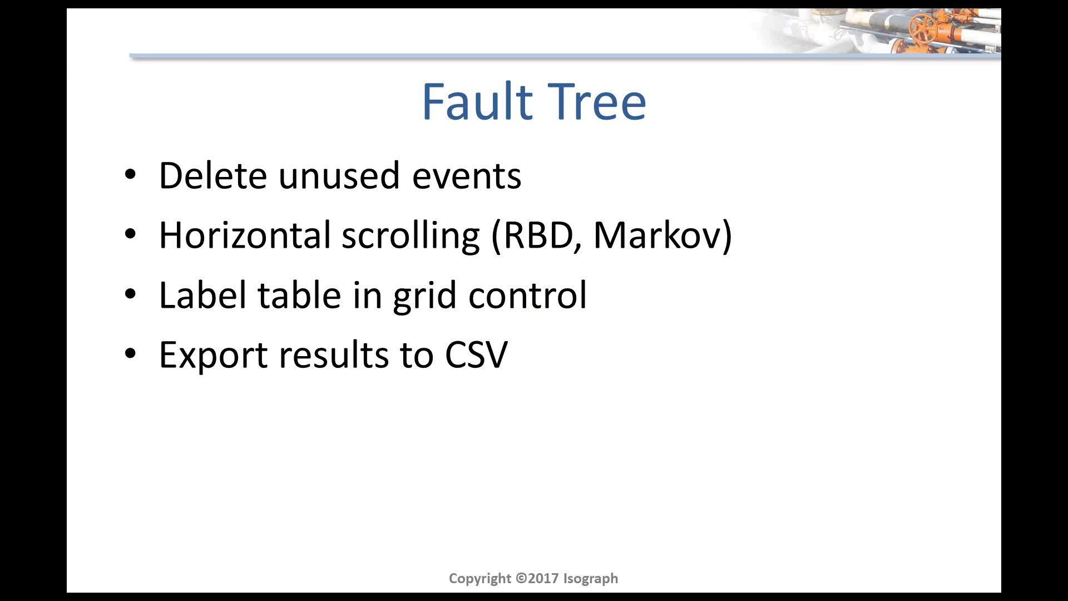
key(alt+Tab)
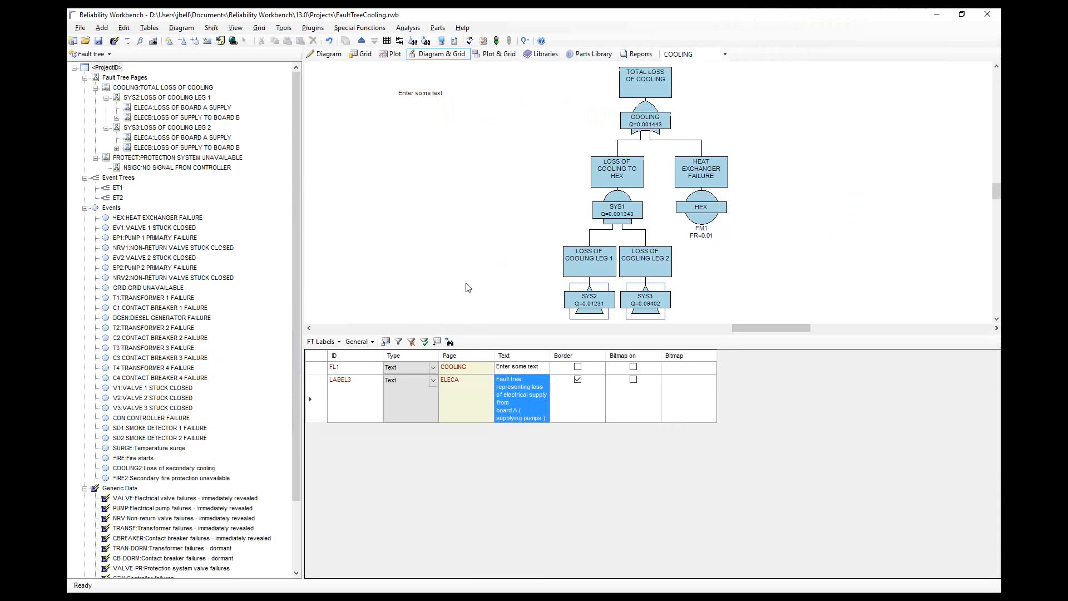
click(331, 58)
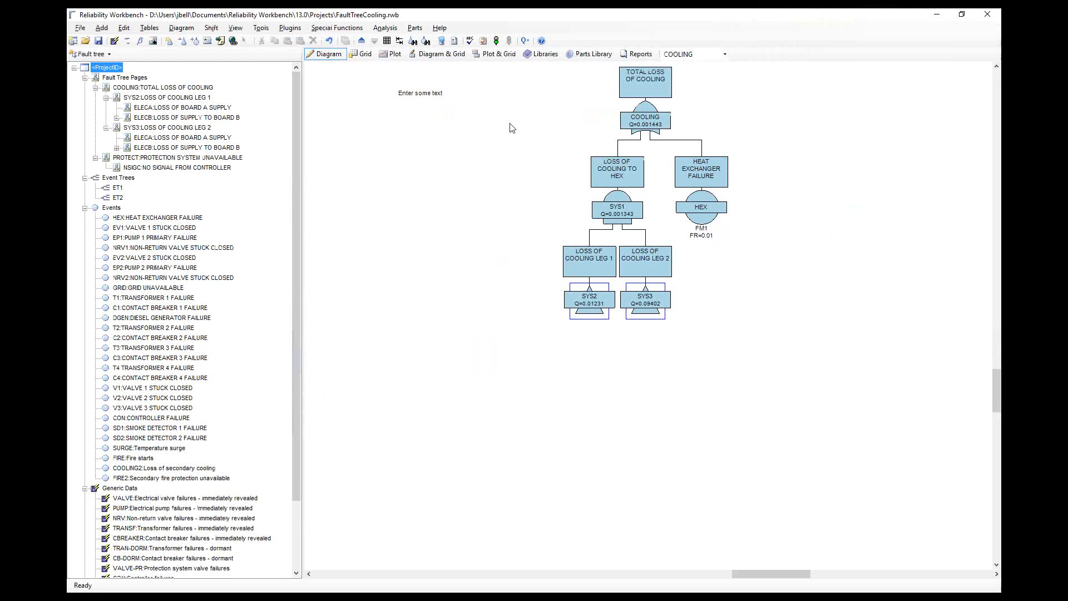
Open the results summary for the COOLING gate and expand its minimal cut sets.
click(176, 89)
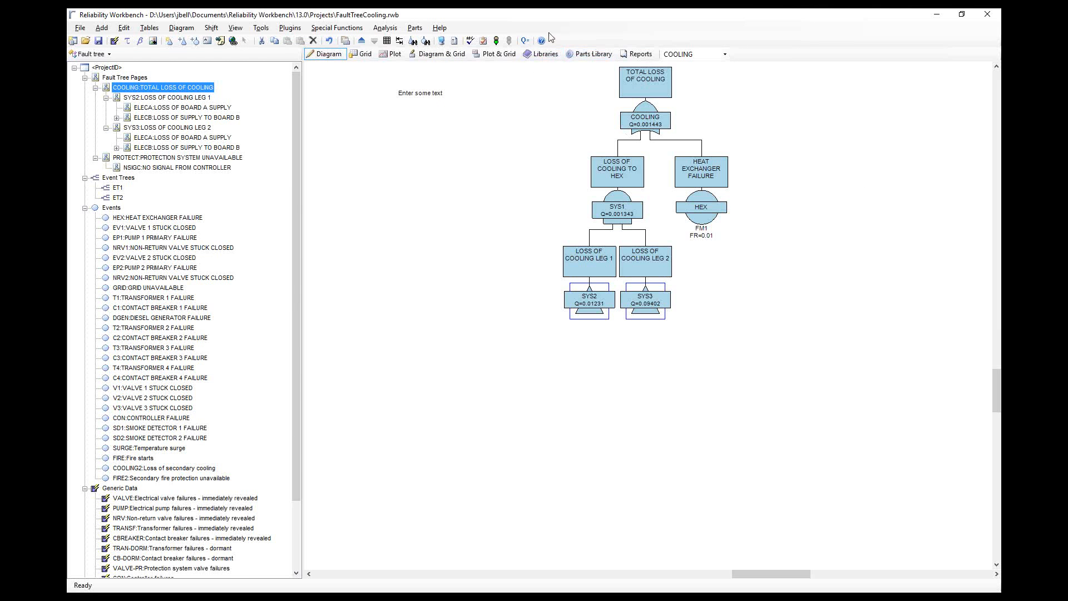
click(525, 41)
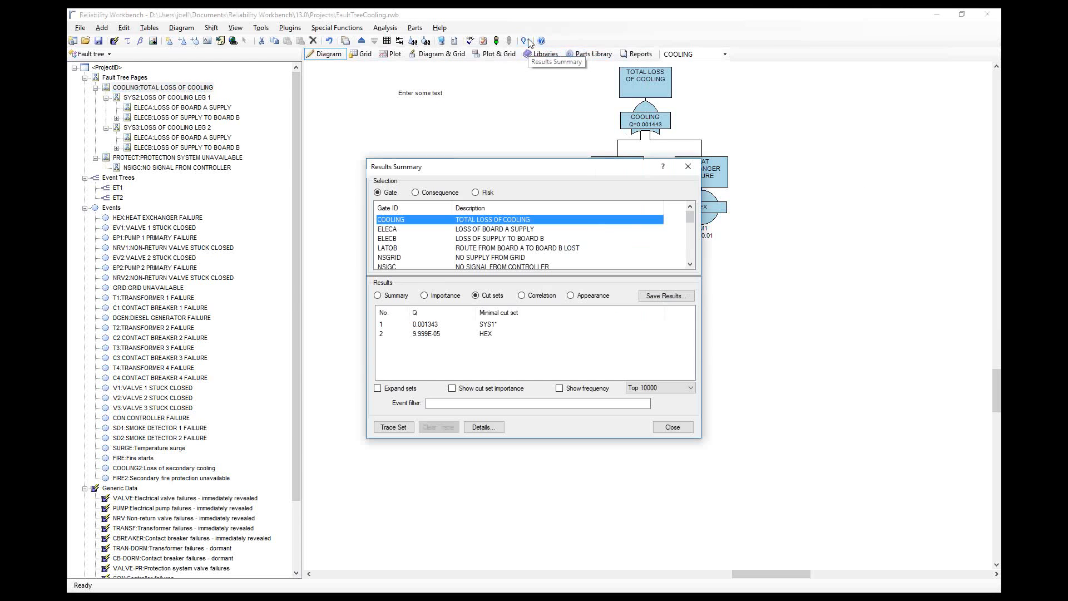
click(379, 388)
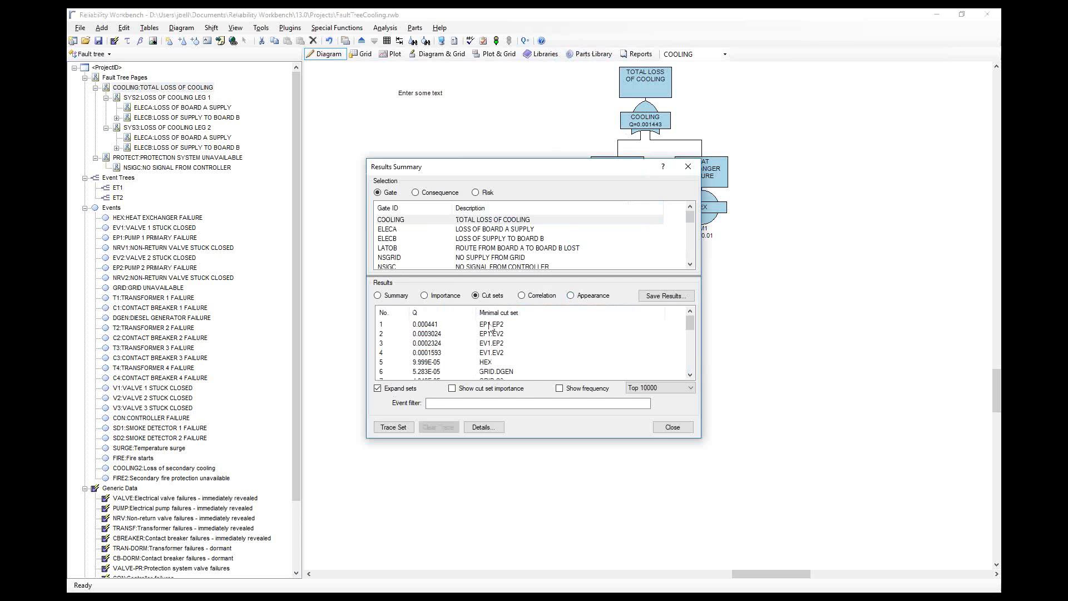
Examine the COOLING gate's summary, importance, cut sets, correlation and appearance results, and return to the summary results.
click(378, 296)
click(409, 223)
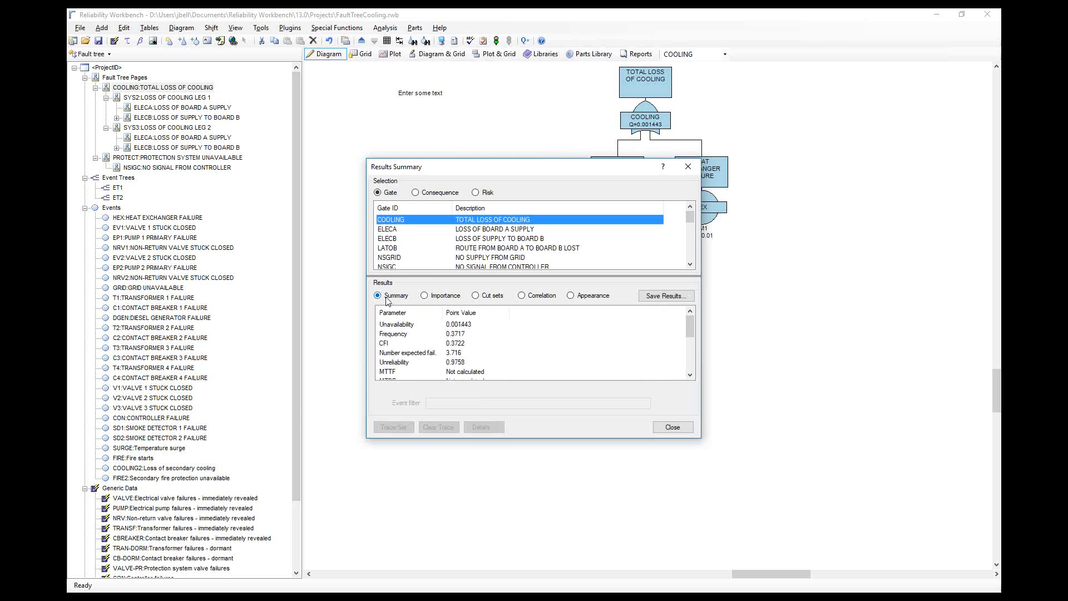
click(425, 297)
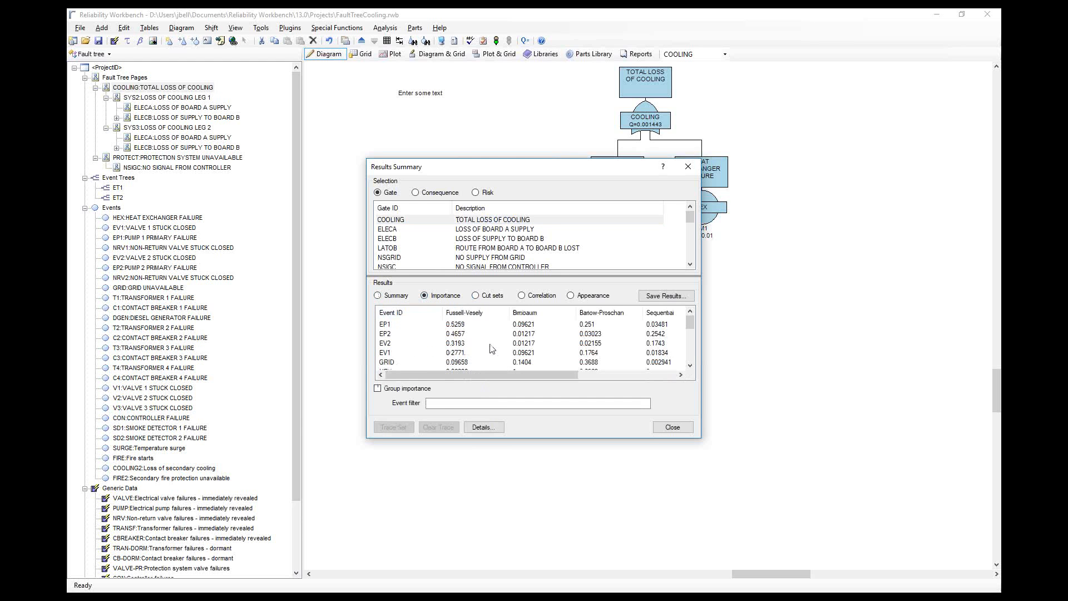
click(498, 299)
click(537, 297)
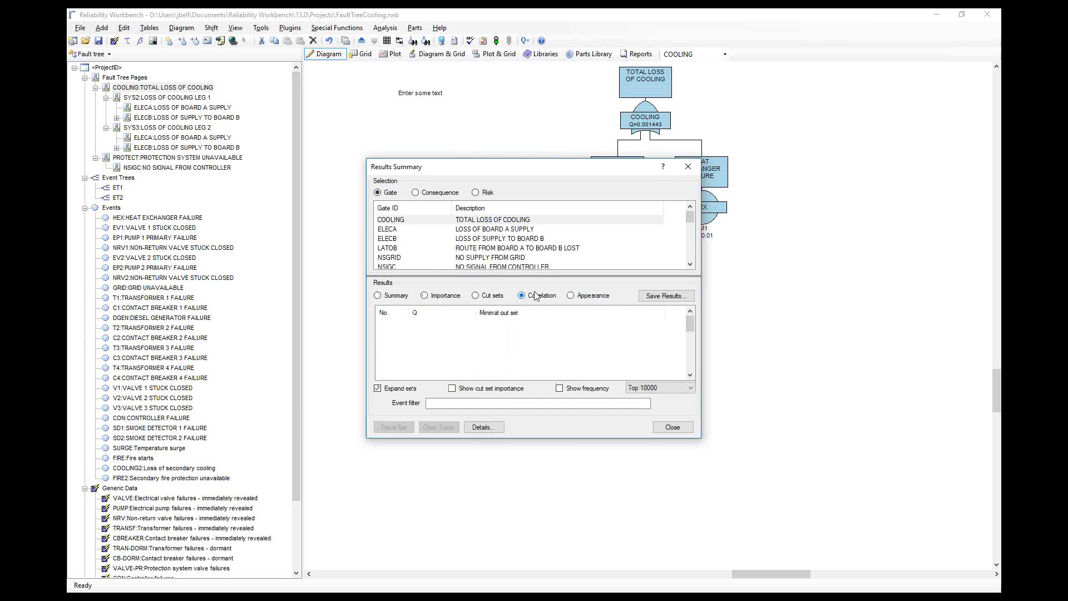
click(596, 296)
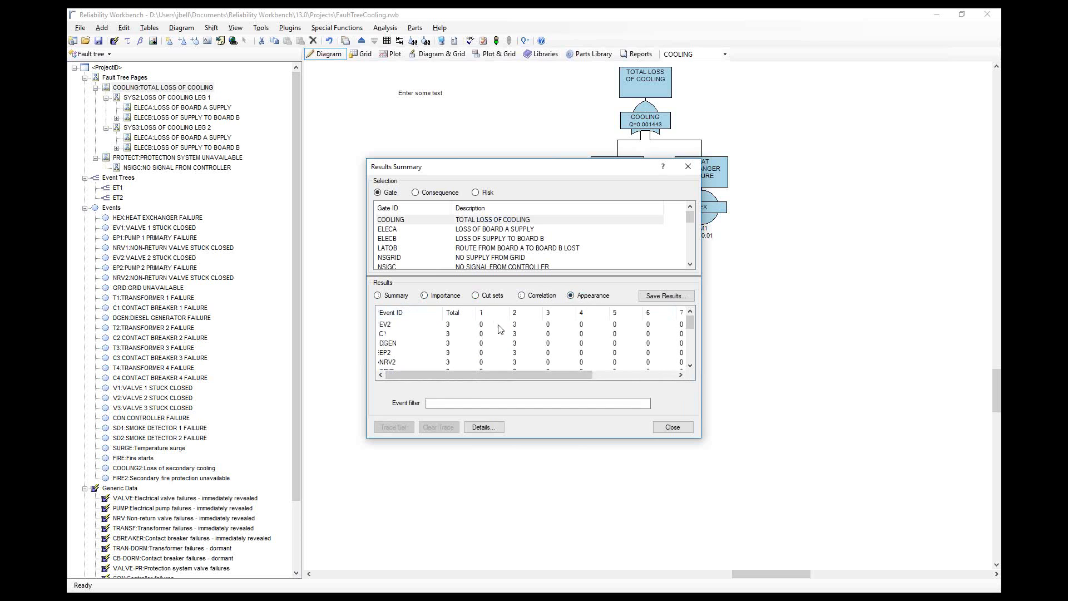
scroll(457, 350, down, 6)
scroll(453, 348, up, 6)
click(397, 296)
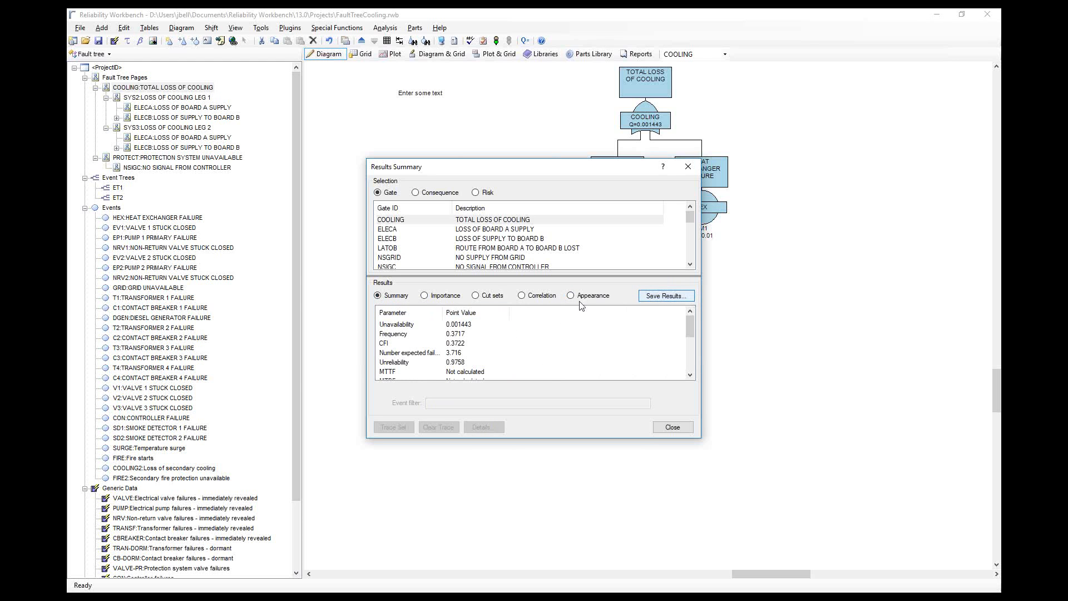
scroll(425, 357, down, 4)
scroll(426, 361, up, 4)
Save the COOLING gate's expanded cut set results as a CSV file on the Desktop and close the results summary.
click(475, 295)
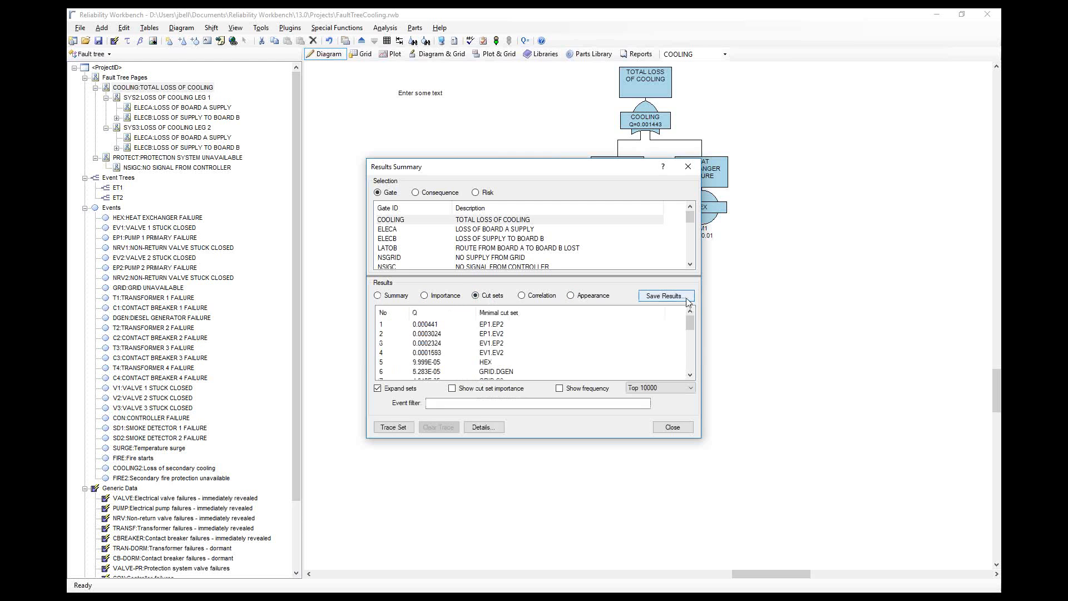
click(688, 301)
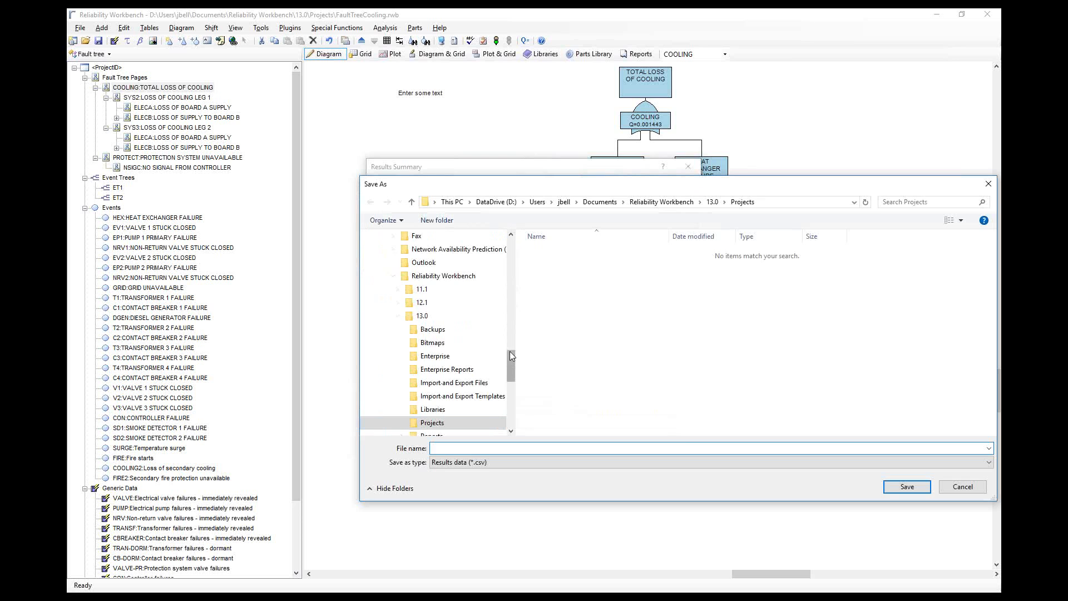
drag(510, 356, 511, 242)
click(415, 252)
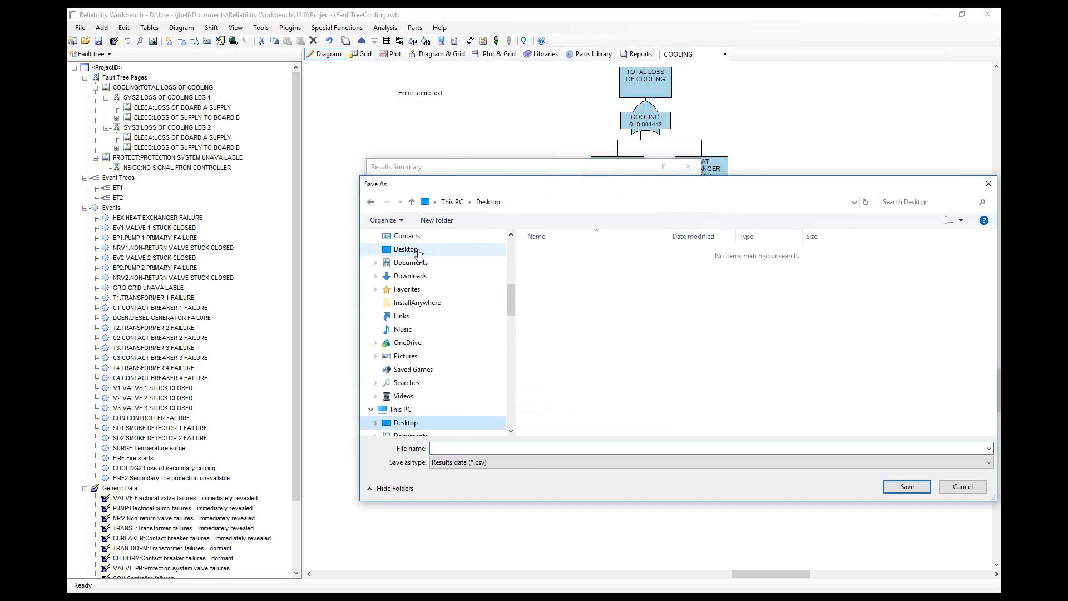
click(484, 451)
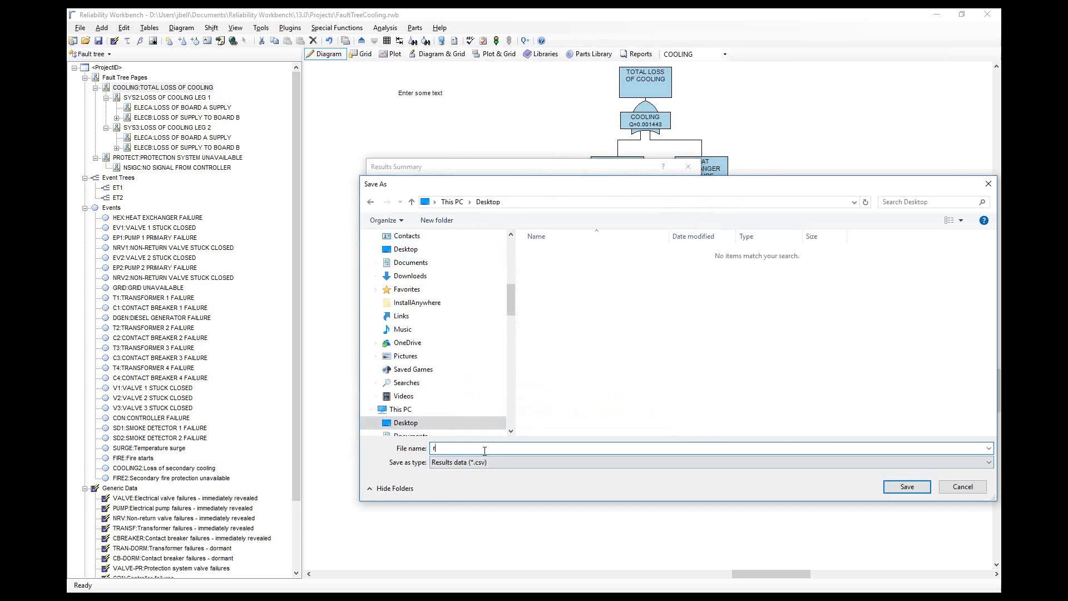
click(908, 487)
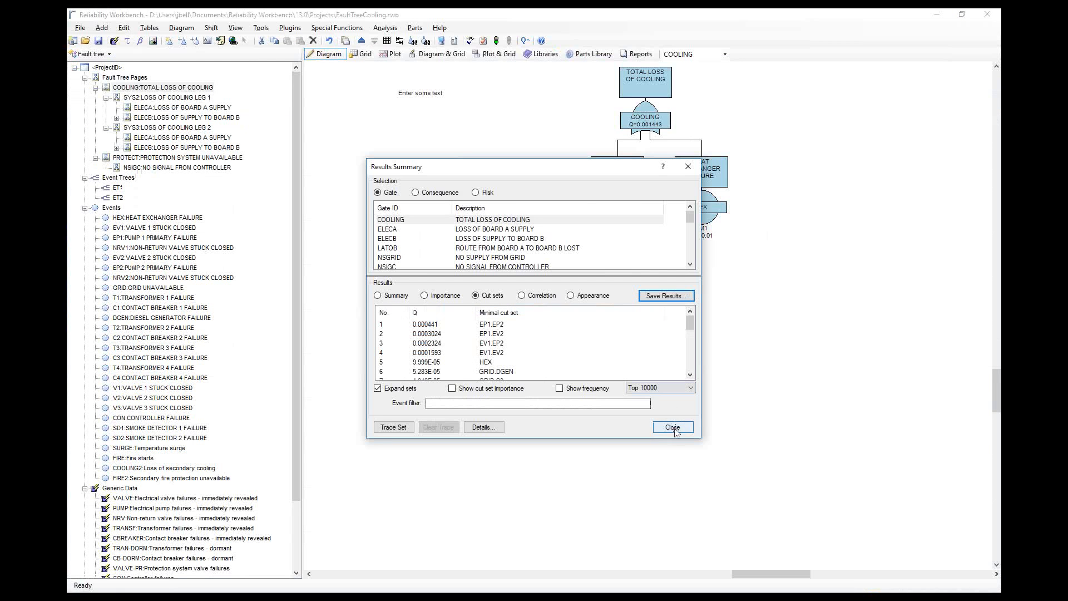
click(676, 428)
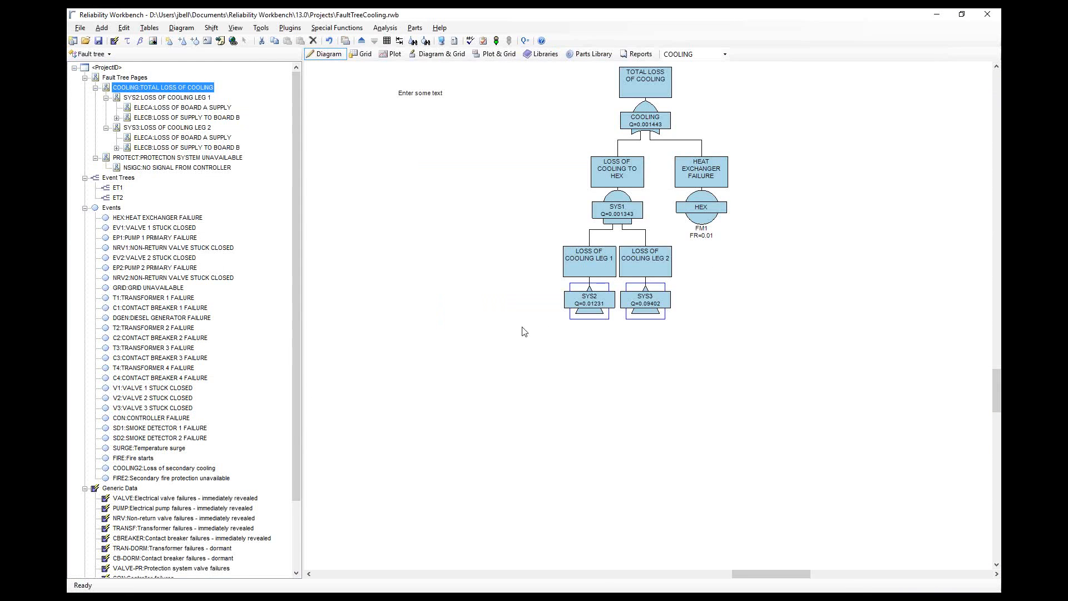
Switch to the presentation, reveal the "Event Tree frequency column units" point, and step back to the CSV export point.
key(alt+Tab)
key(alt+Tab)
key(Right)
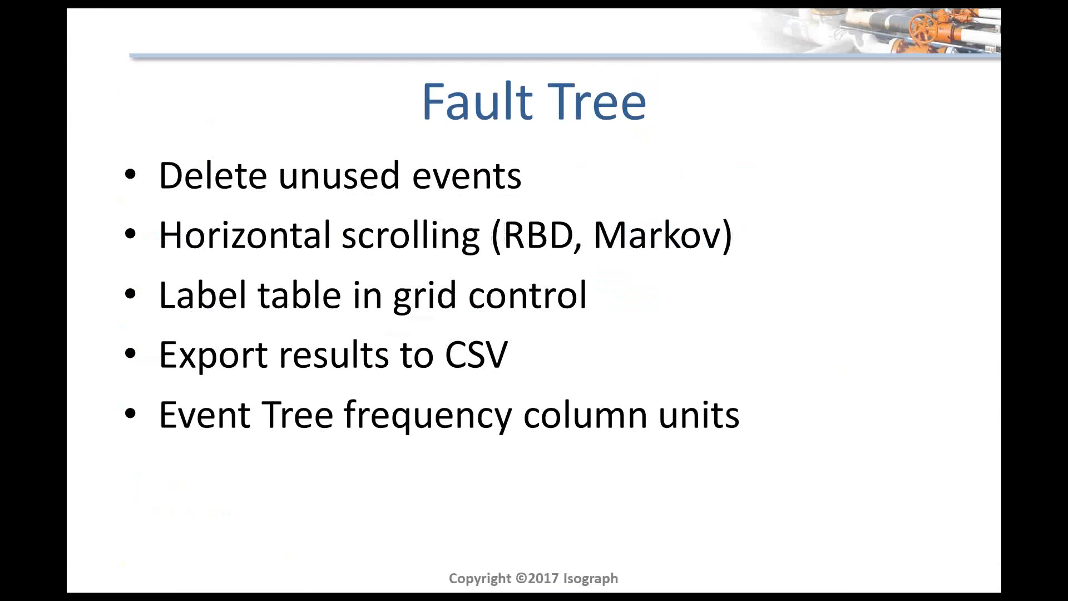
key(Left)
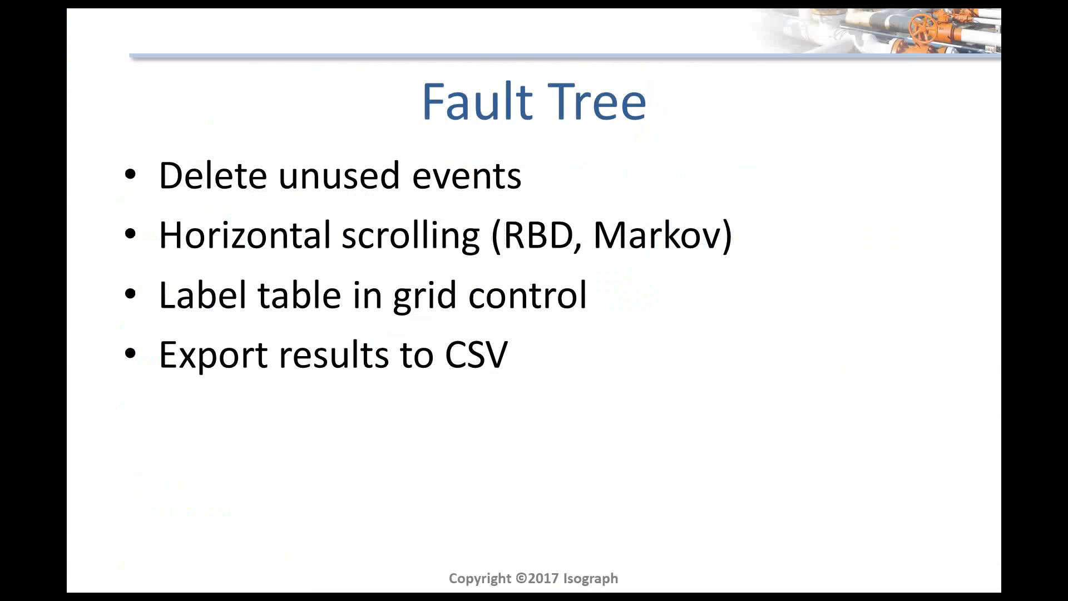
Switch to Reliability Workbench and add a bordered anchored label reading "This is an anchored label" to the SYS1 gate.
key(alt+Tab)
click(440, 92)
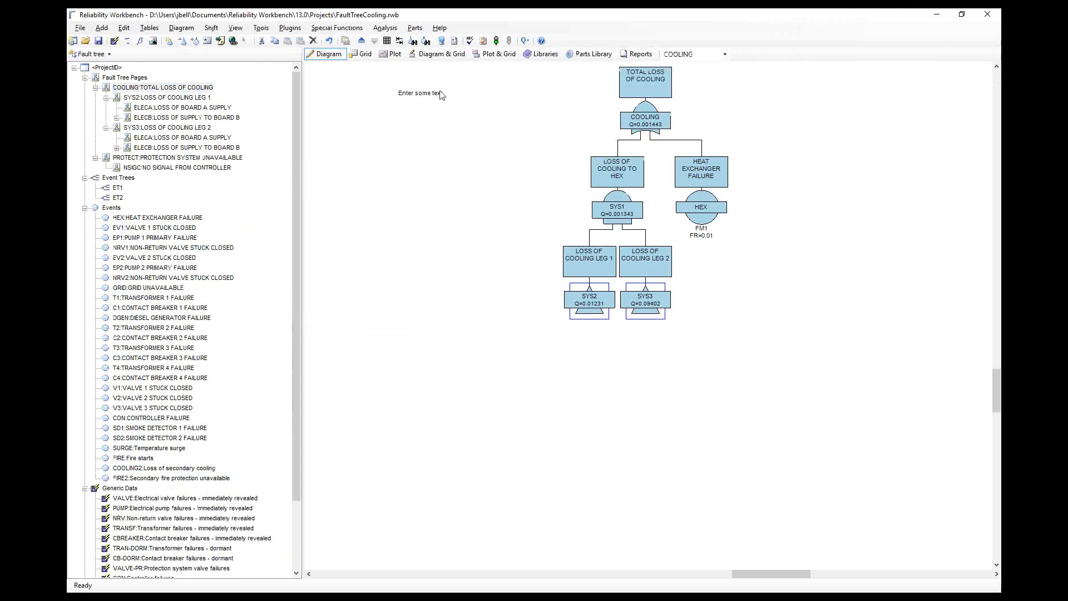
double_click(622, 200)
click(504, 224)
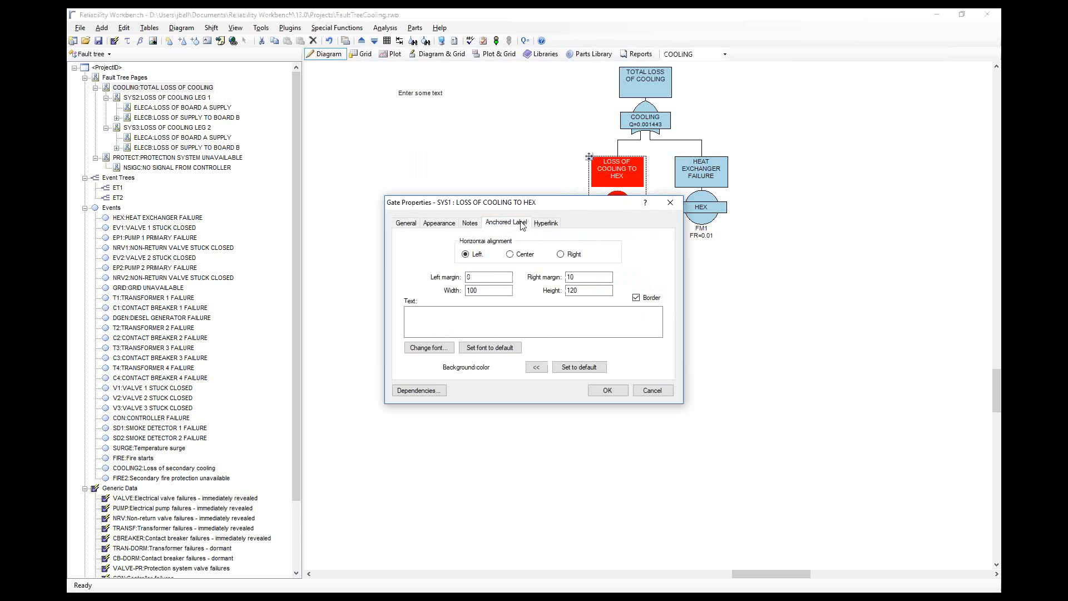
click(467, 312)
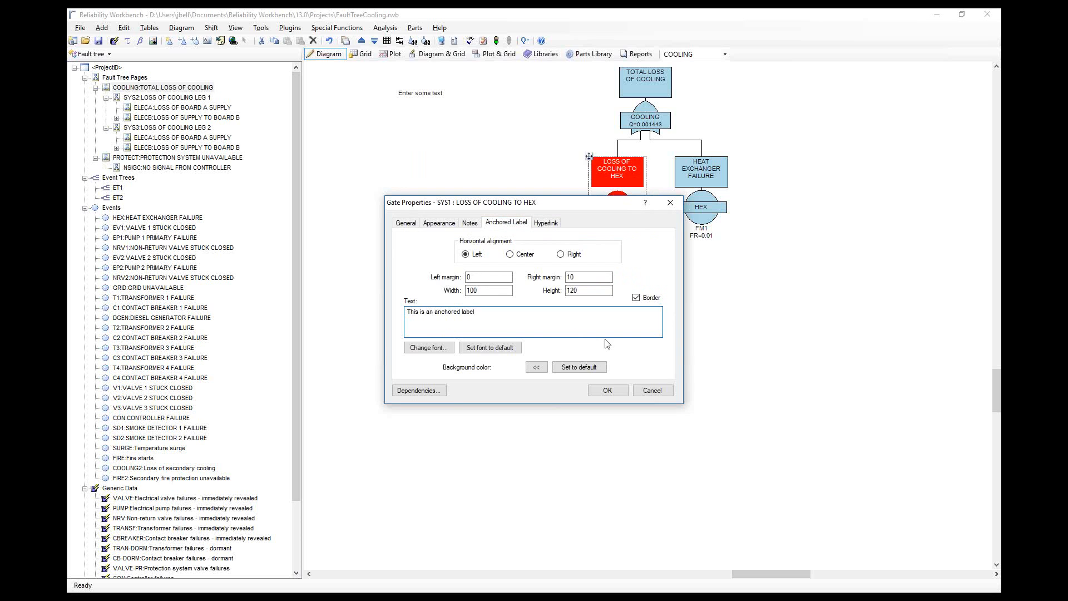
click(607, 390)
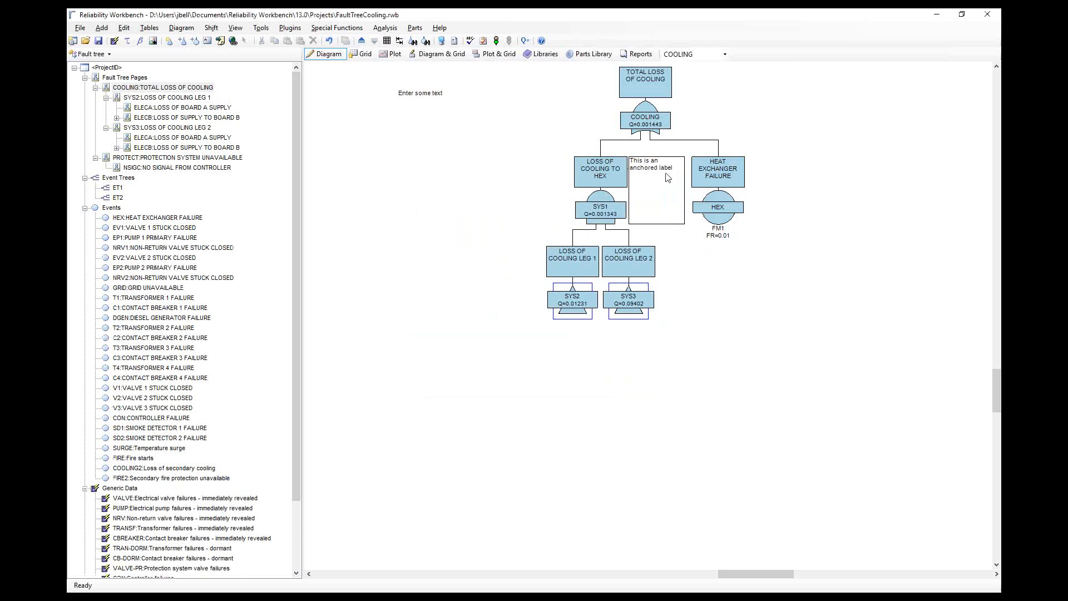
Examine how the anchored label selects together with the SYS1 gate and review its anchored label properties without changing them.
click(655, 166)
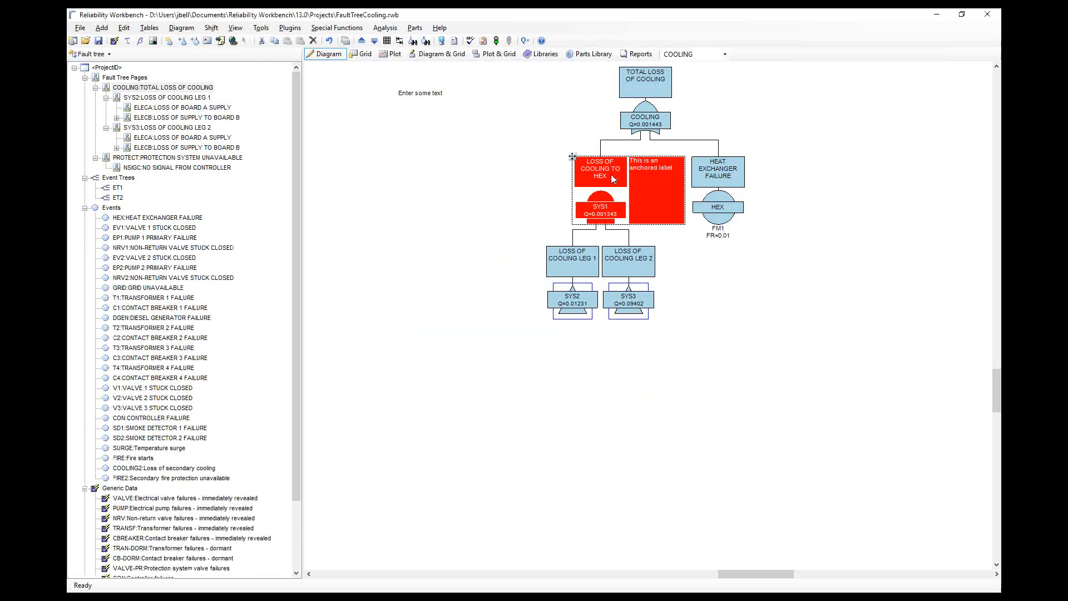
click(799, 179)
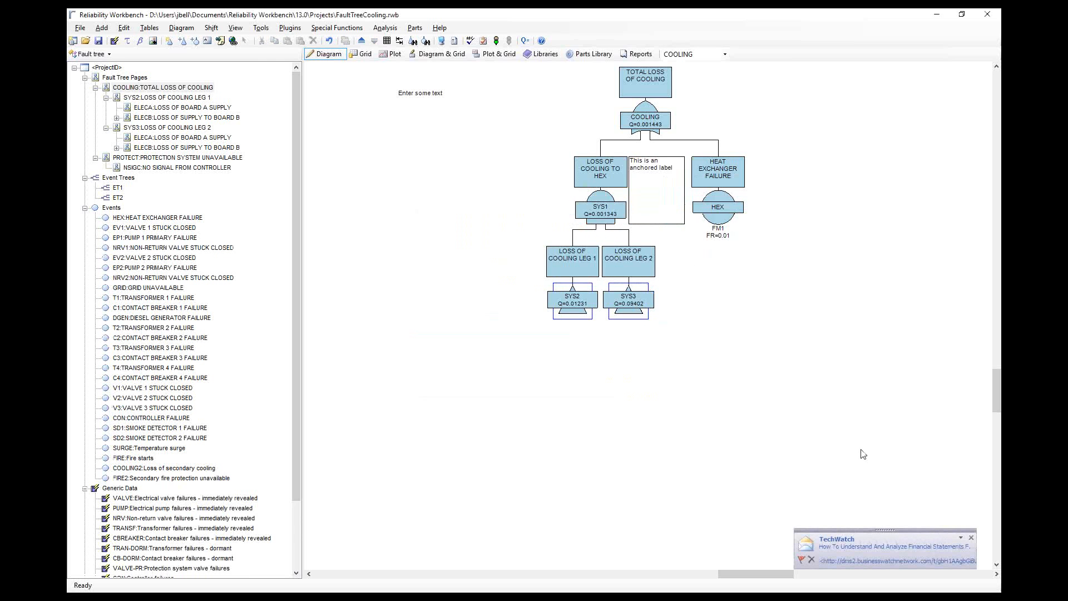
click(972, 538)
click(652, 166)
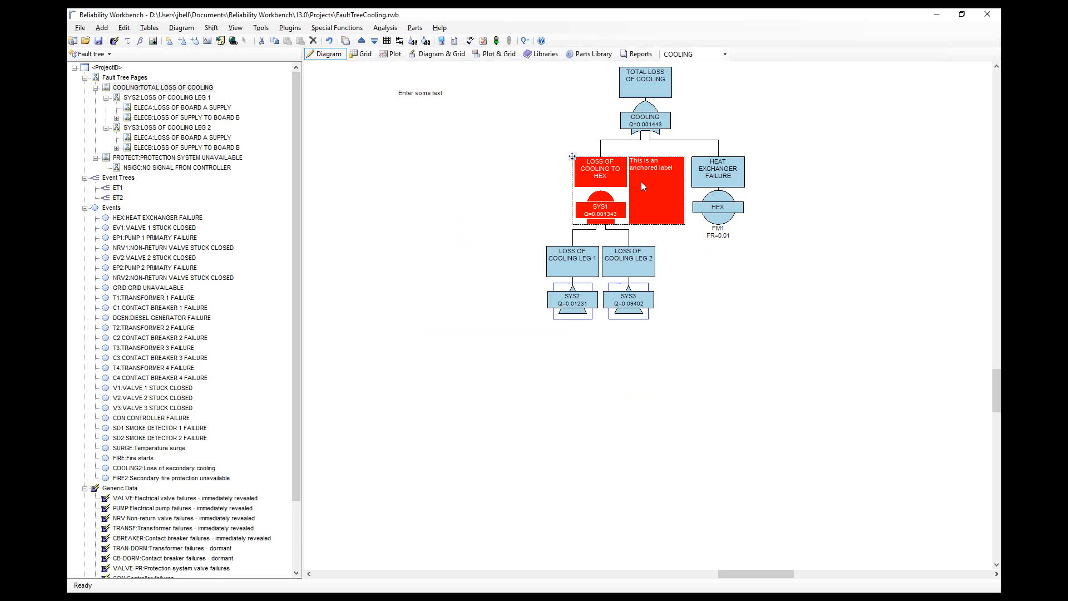
click(759, 174)
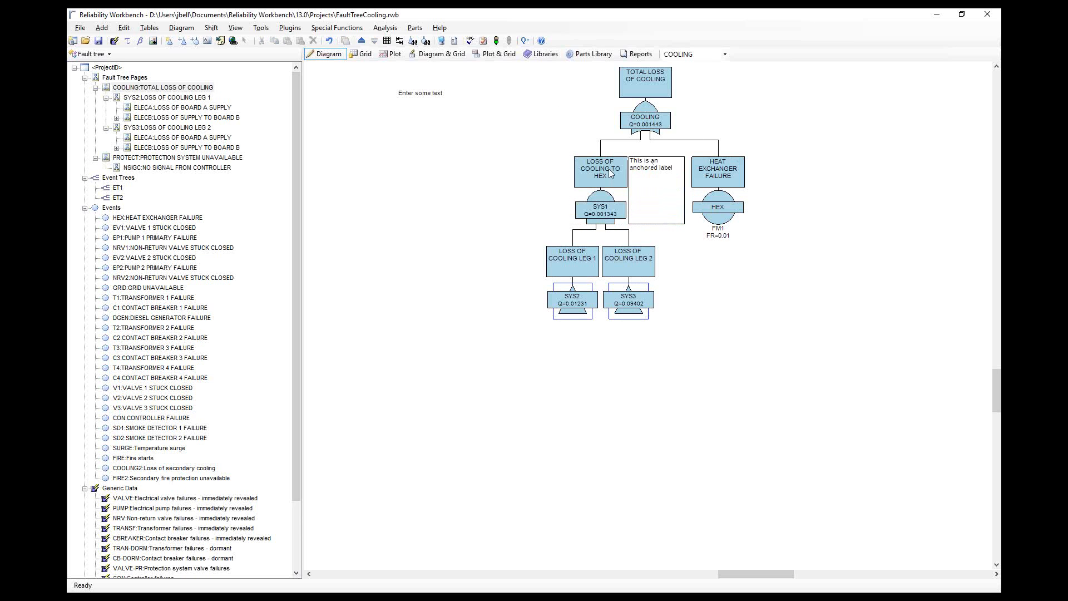
click(664, 179)
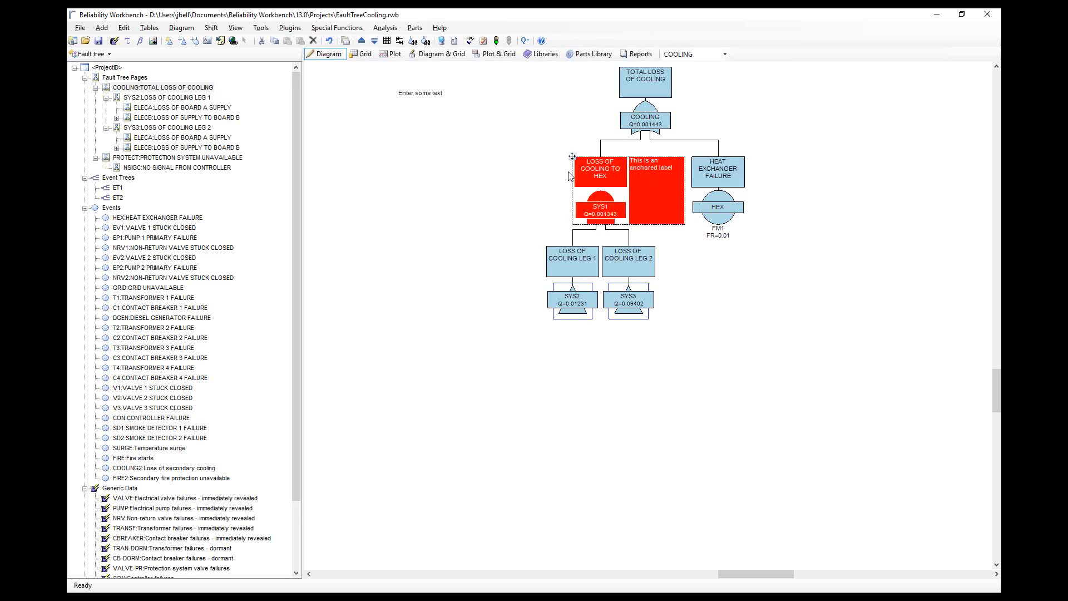
double_click(654, 181)
click(508, 222)
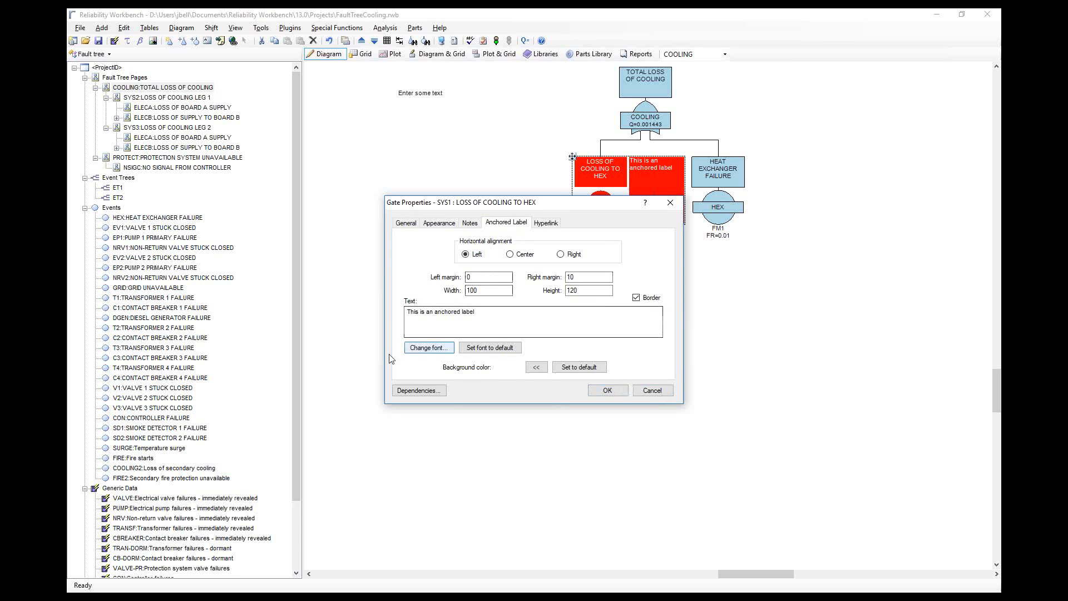
click(653, 391)
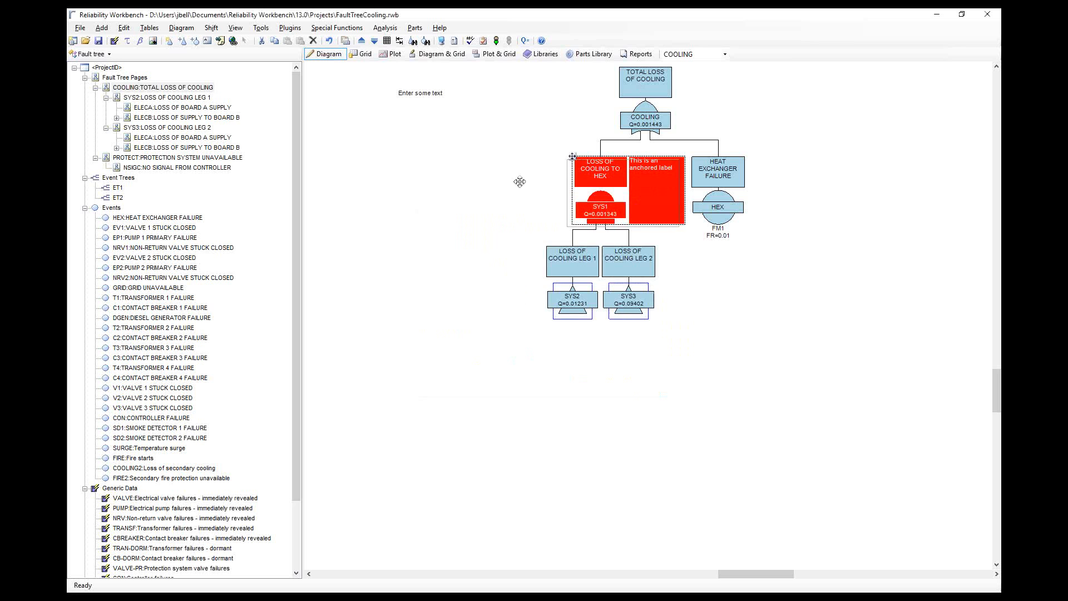
Move the SYS1 gate with its branch down and to the left, and move the "Enter some text" label to the right of the tree.
drag(580, 161, 415, 232)
click(415, 231)
drag(429, 117, 832, 134)
click(553, 307)
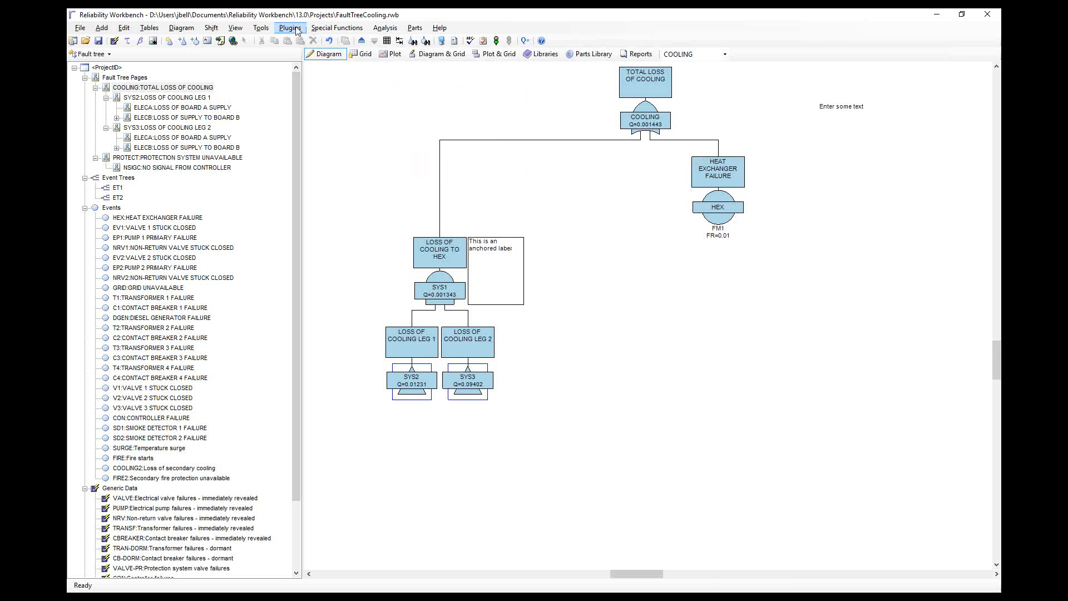
Clear all offsets in the COOLING fault tree diagram.
click(244, 30)
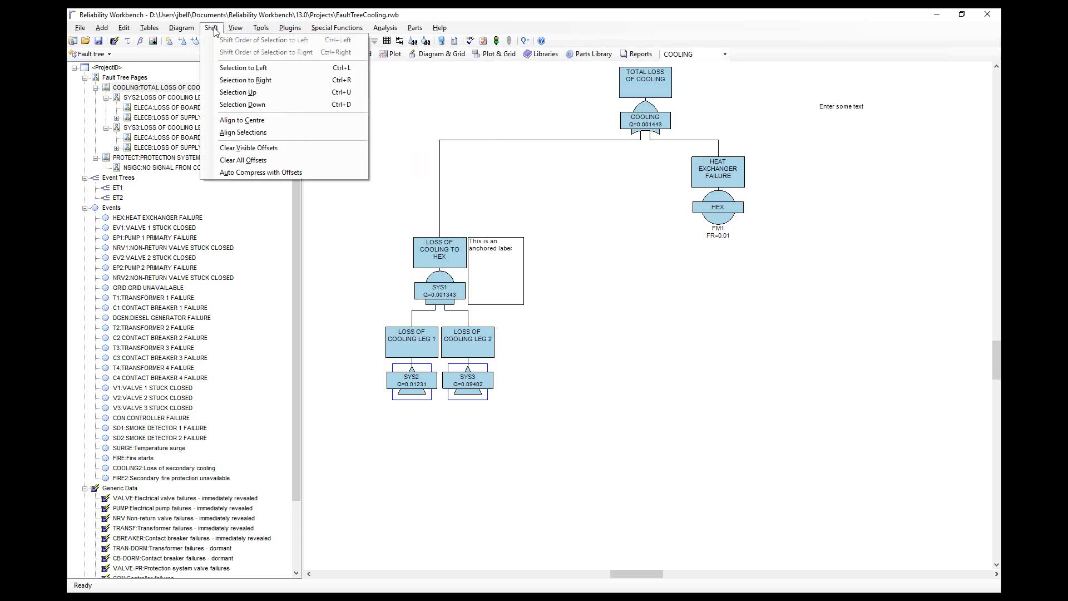
mouse_move(212, 29)
click(226, 161)
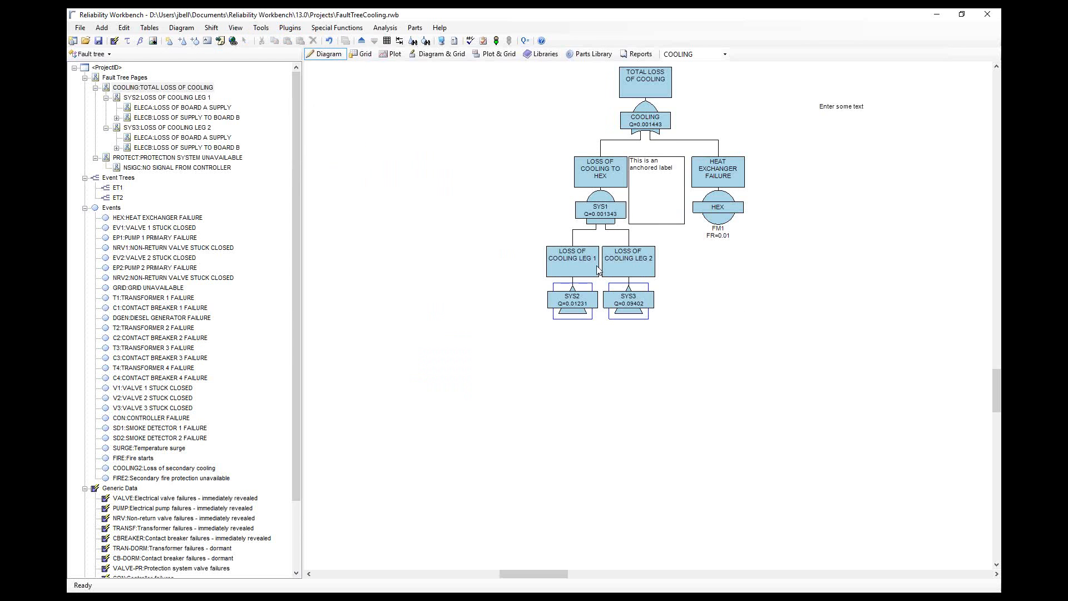
Reveal the "Event Tree frequency column units" point in the presentation, and display the ET1 event tree diagram in Reliability Workbench.
key(alt+Tab)
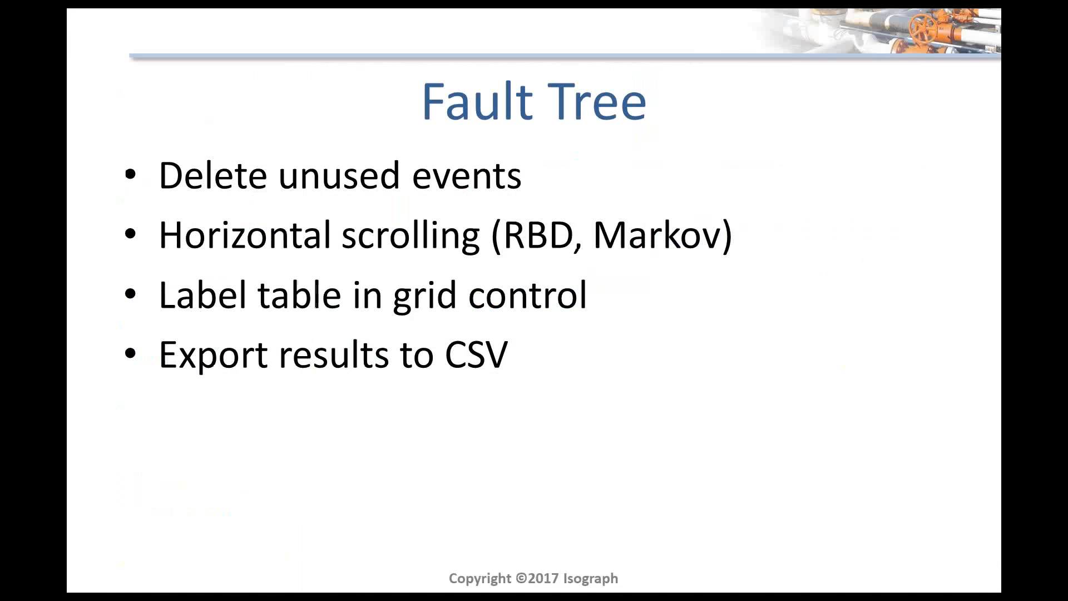
key(Right)
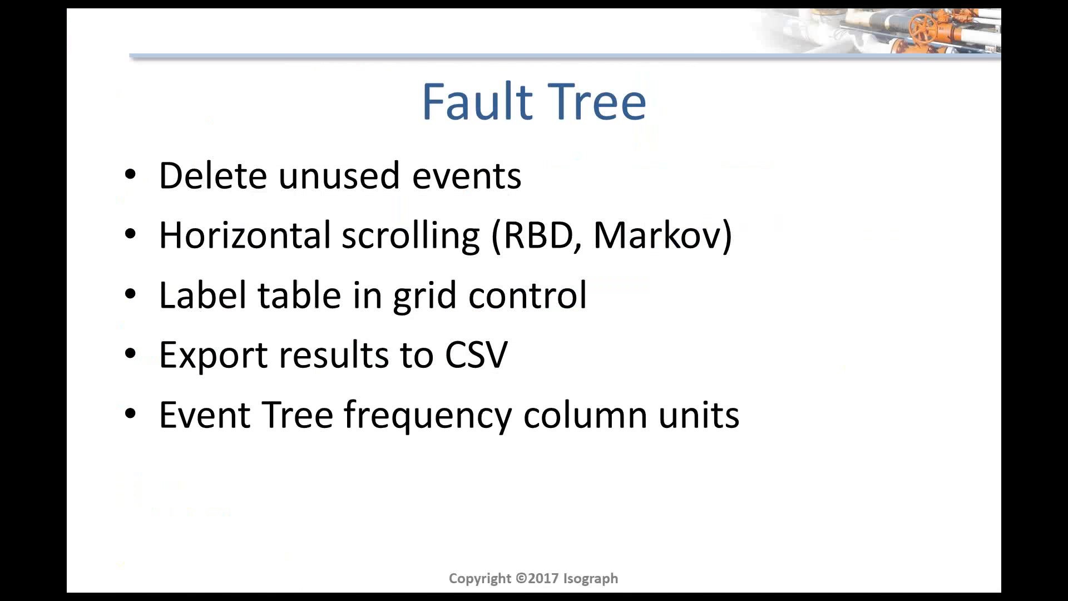
key(alt+Tab)
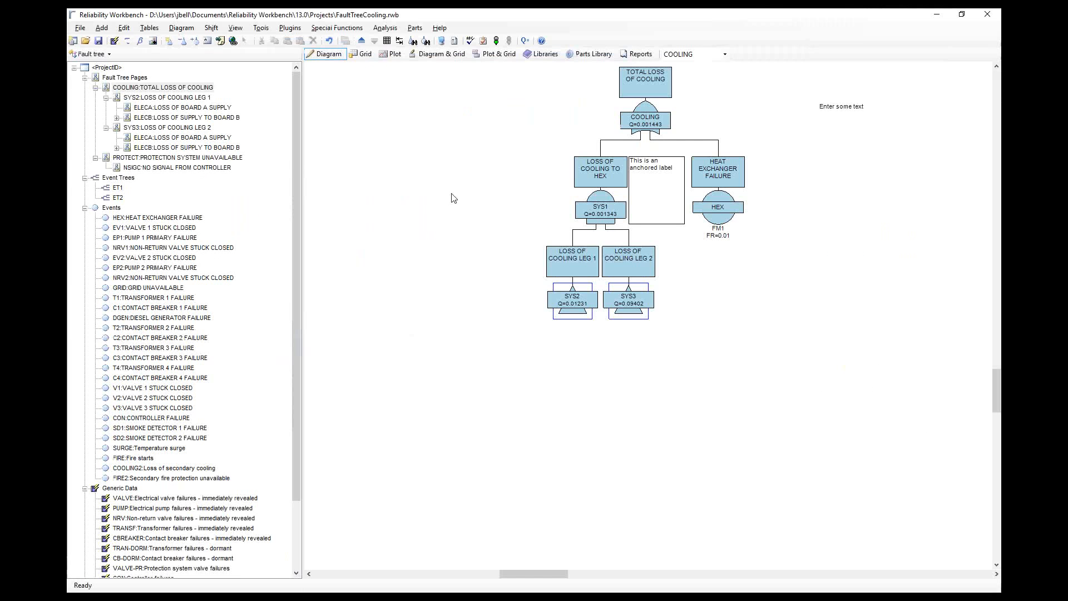
click(118, 188)
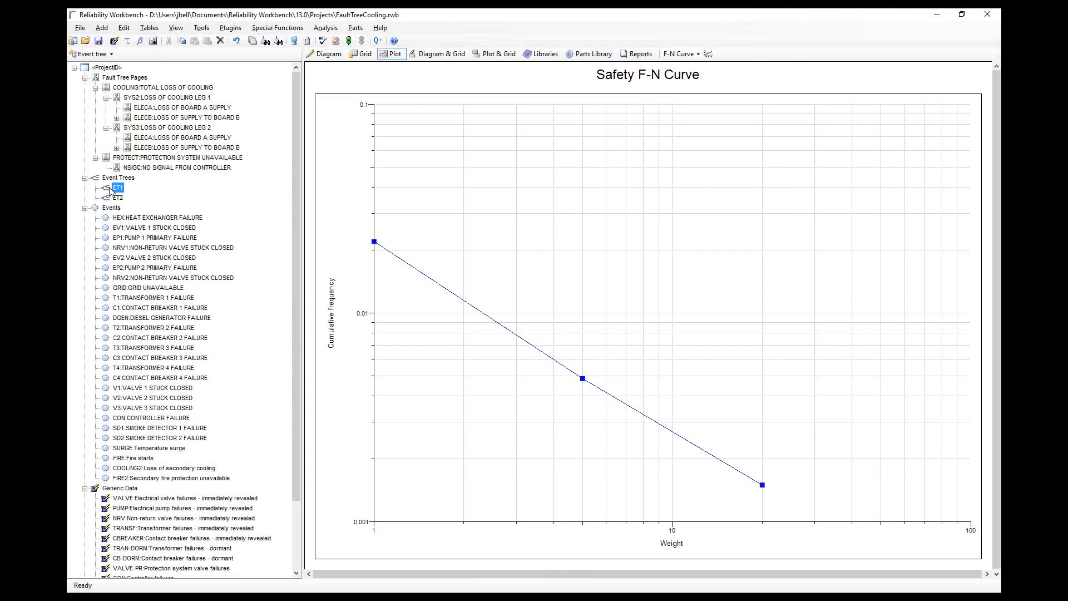
click(329, 56)
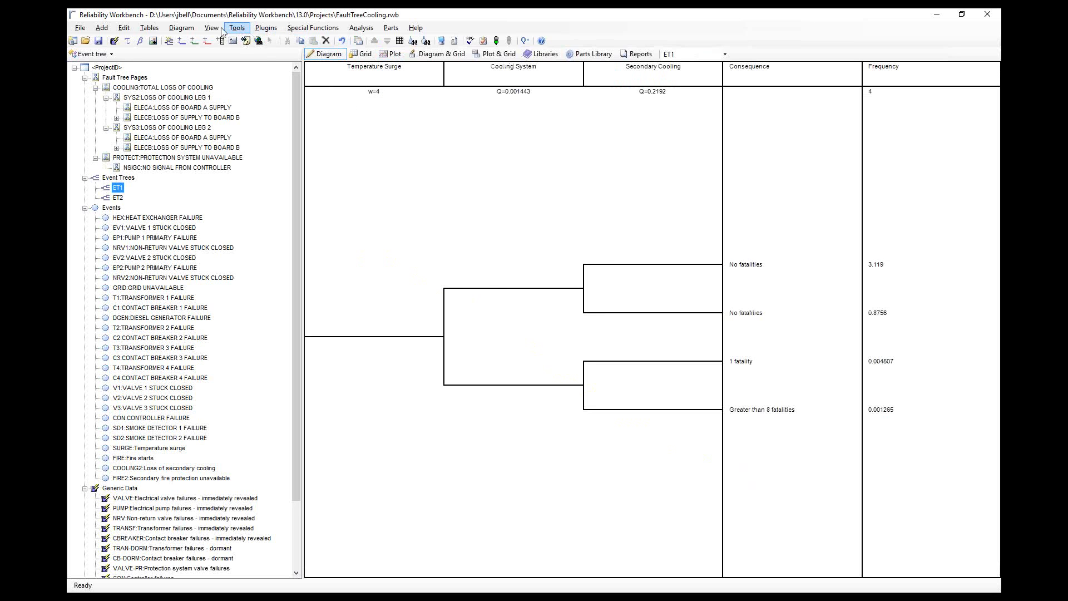
Turn on column frequency units and specify failure rates per year in the project options, and rerun the analysis.
double_click(454, 208)
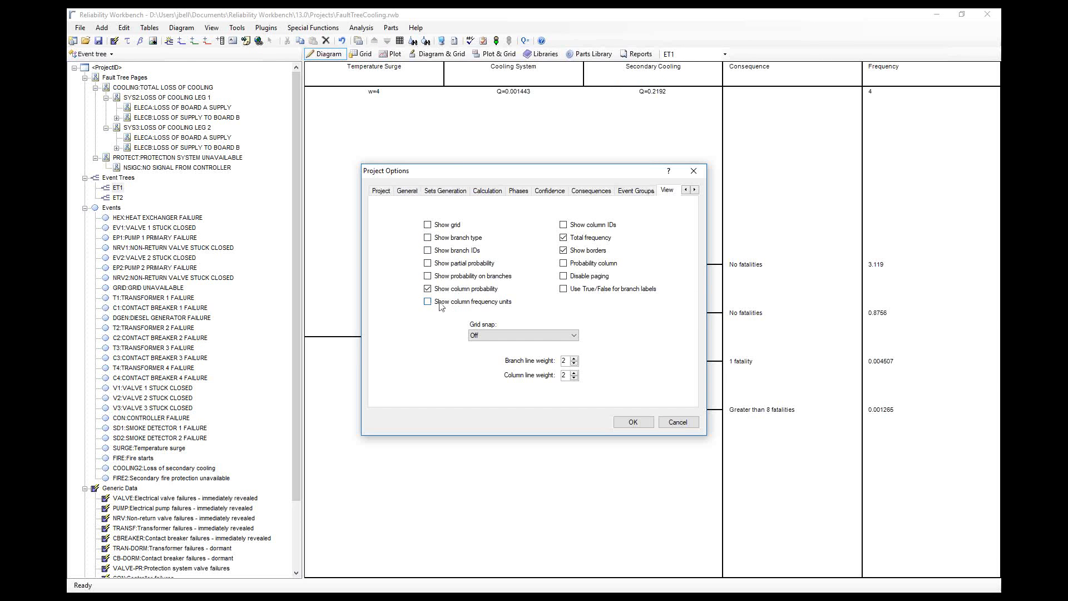
click(409, 190)
click(547, 225)
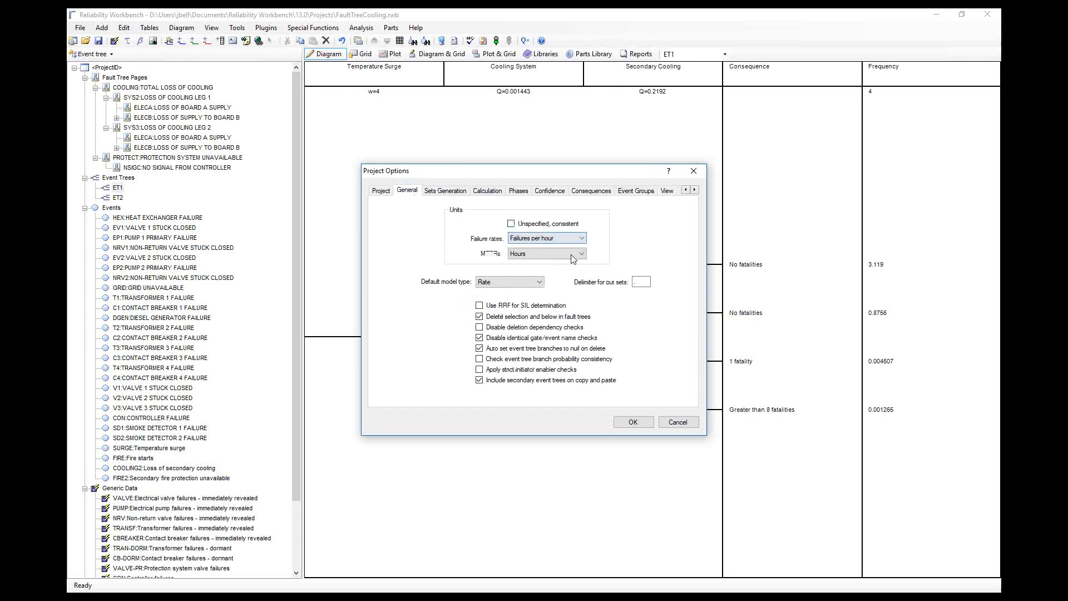
click(554, 239)
click(532, 251)
click(632, 427)
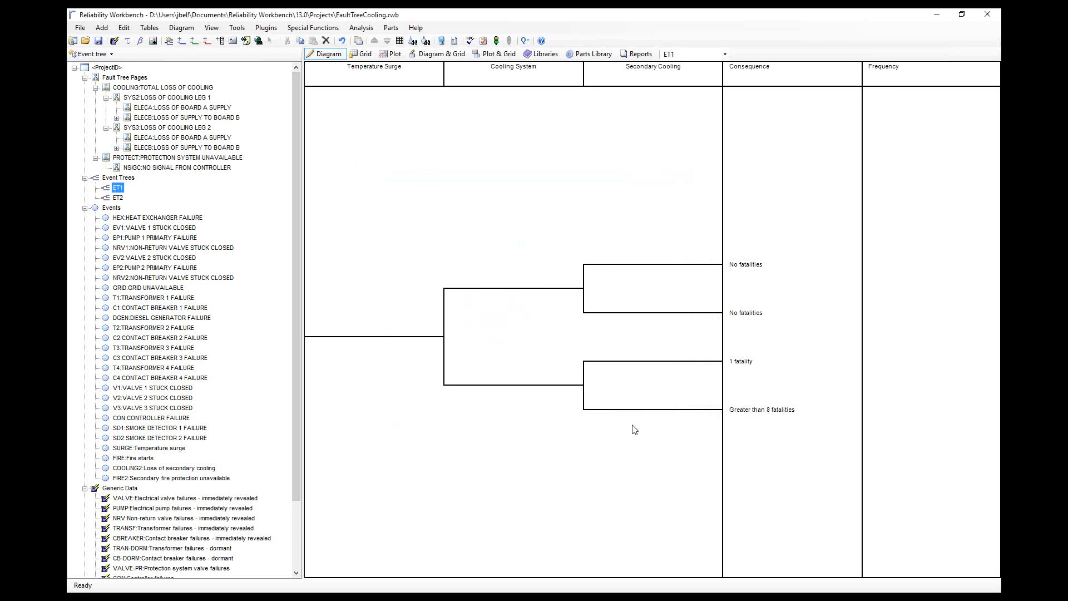
click(414, 42)
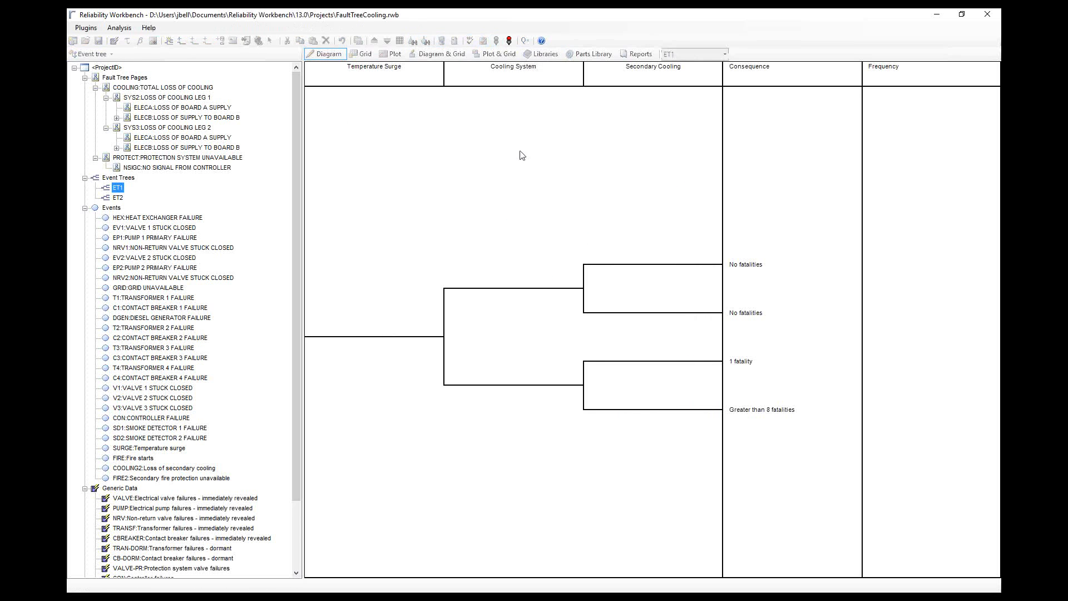
click(556, 345)
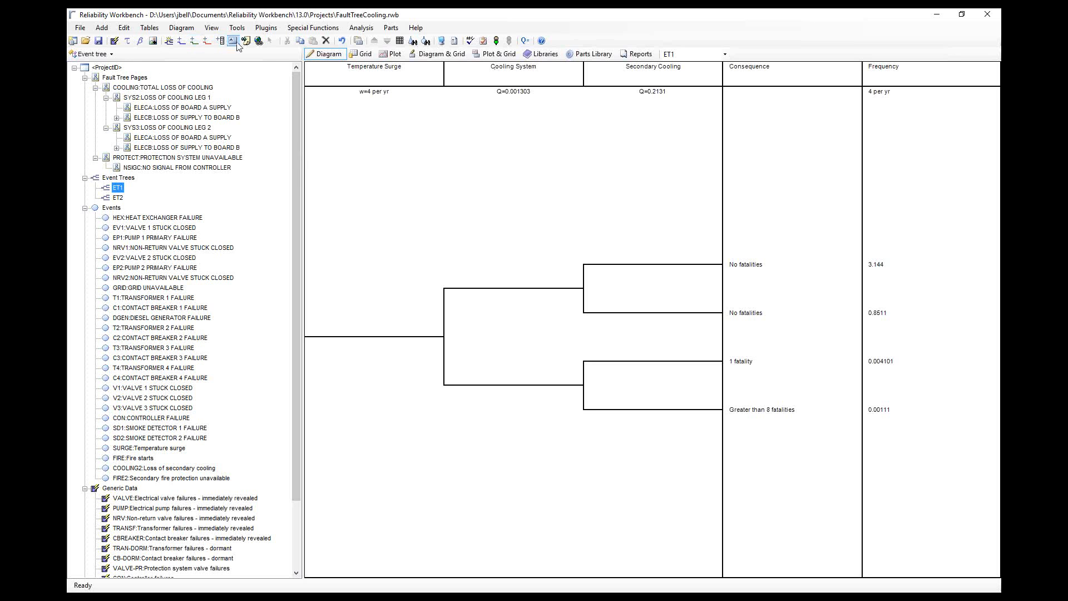
Inspect the failure rate and repair rate units of the HEX event's FM1 failure model in the COOLING fault tree.
click(134, 88)
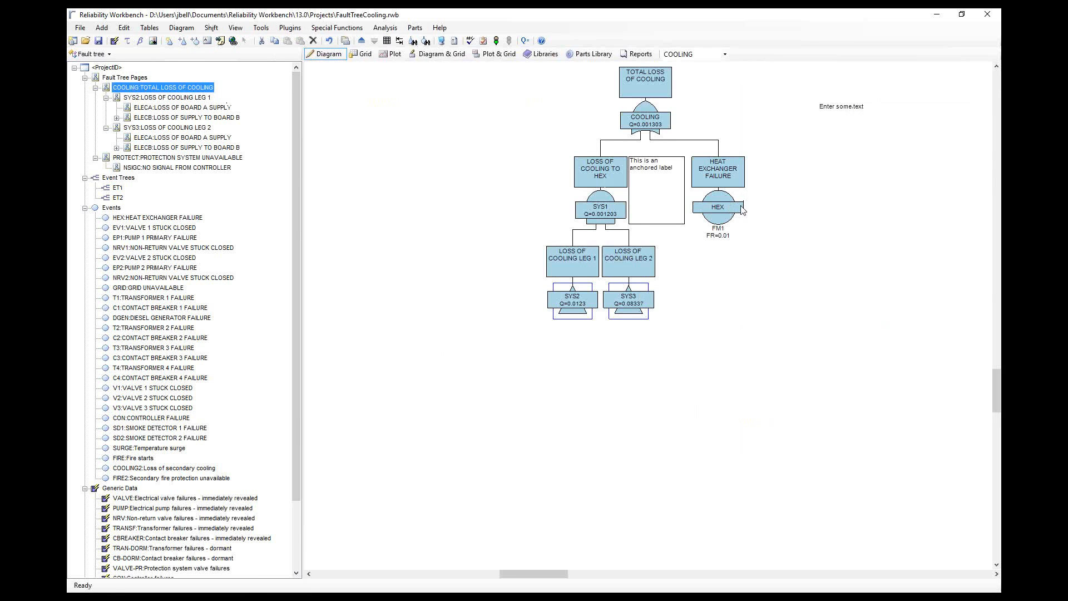
double_click(721, 206)
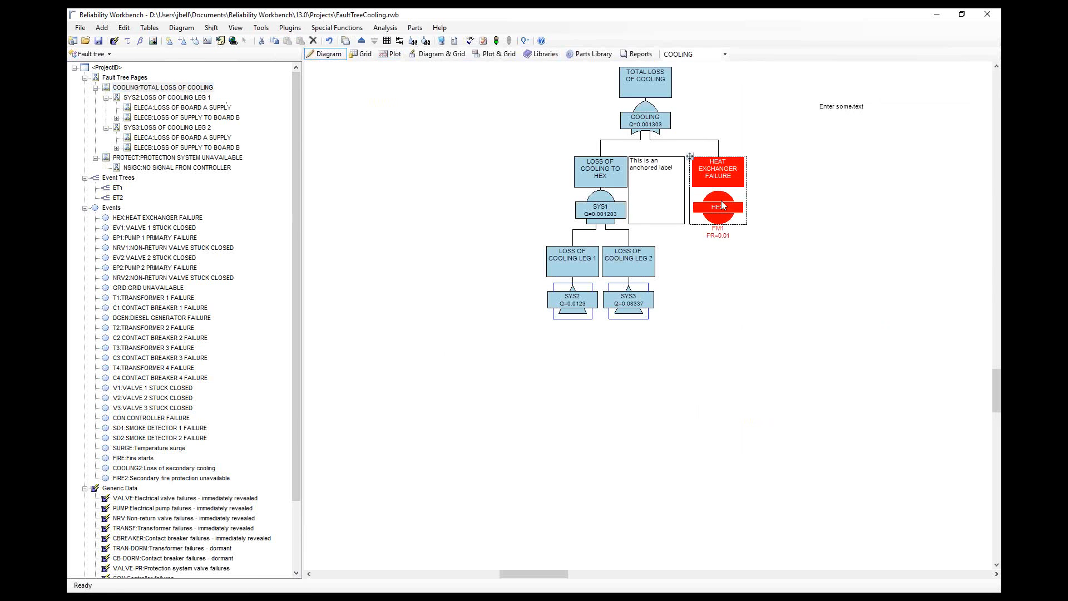
click(644, 328)
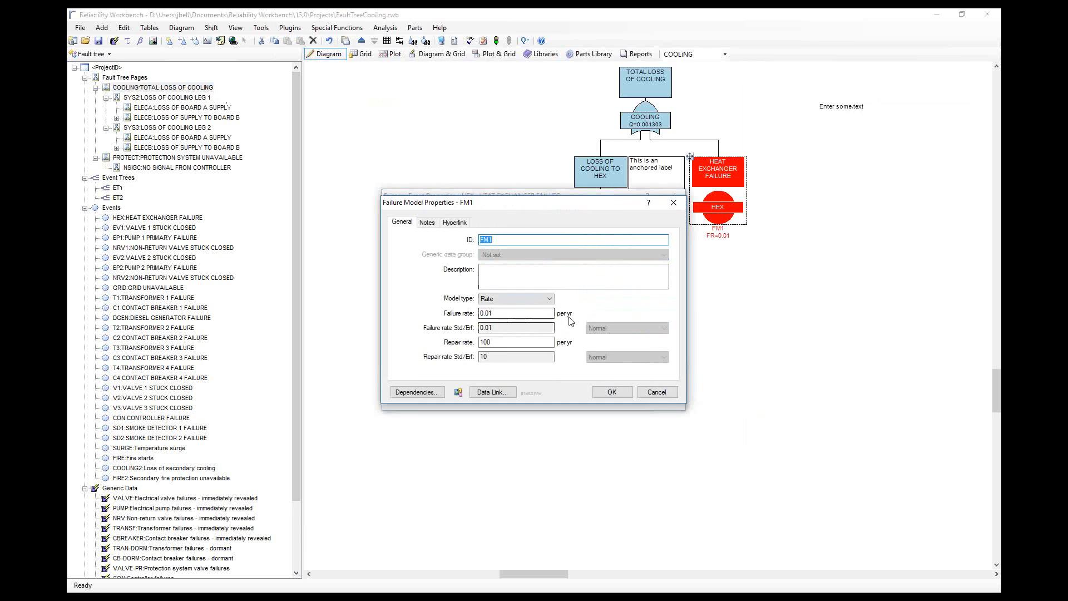
click(667, 393)
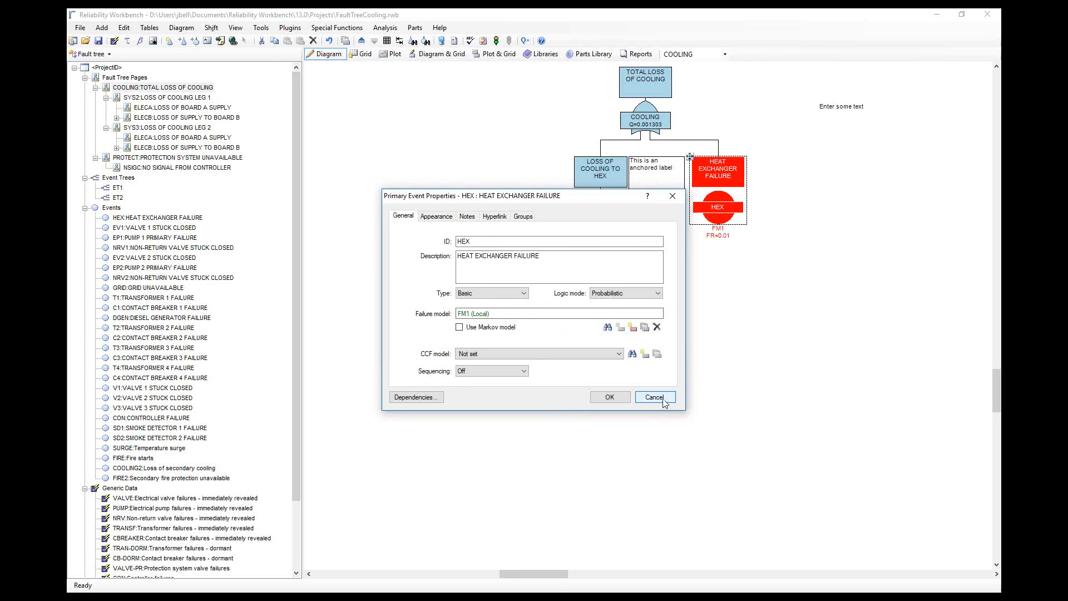
click(662, 396)
Check the frequency units in the COOLING gate's summary results and close the results summary.
click(525, 41)
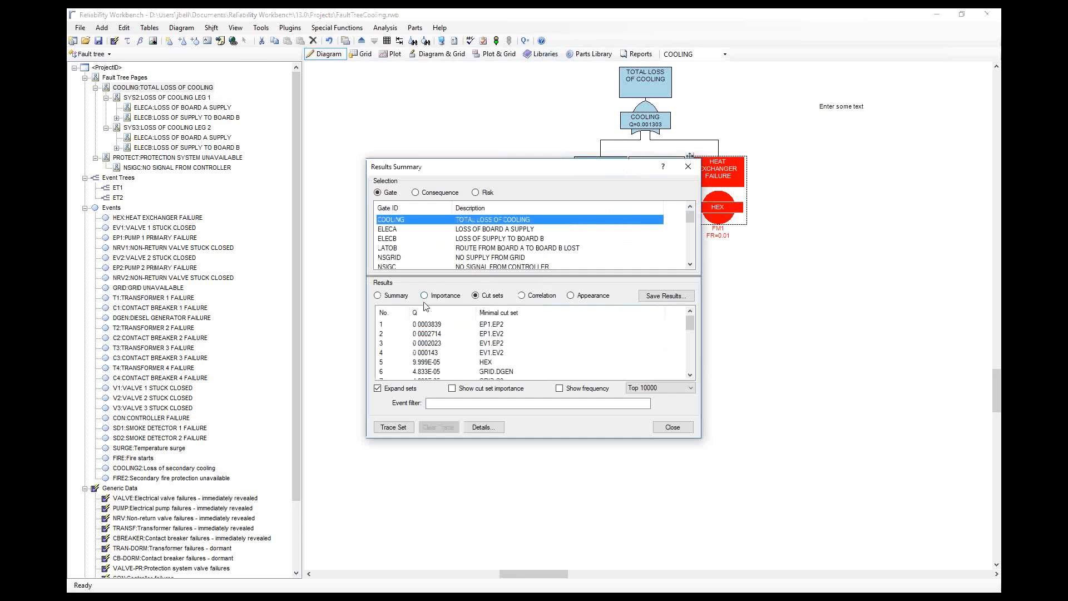
click(396, 295)
click(487, 336)
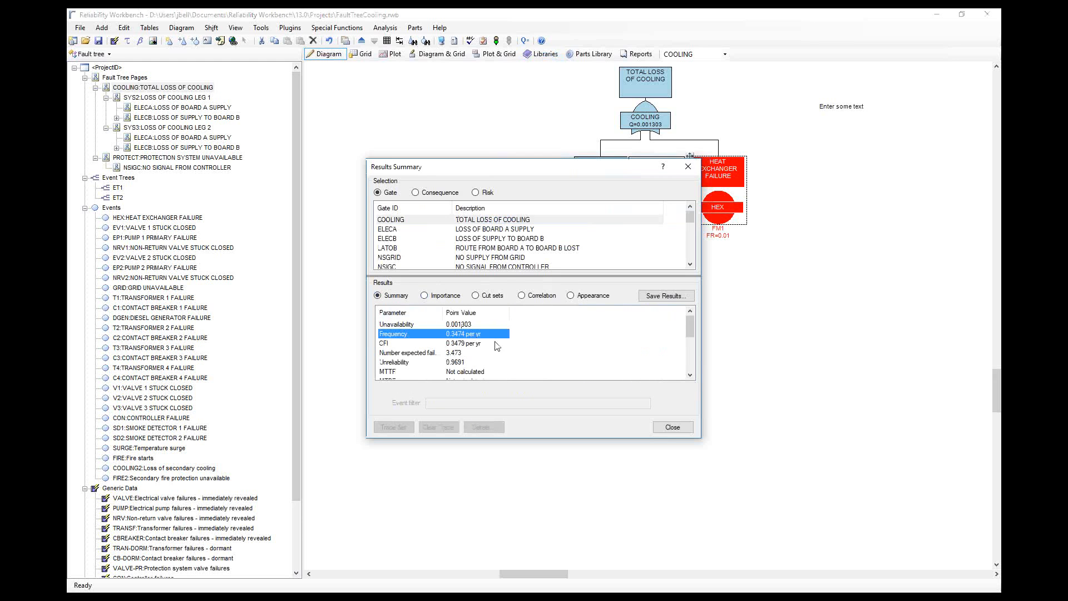
click(673, 427)
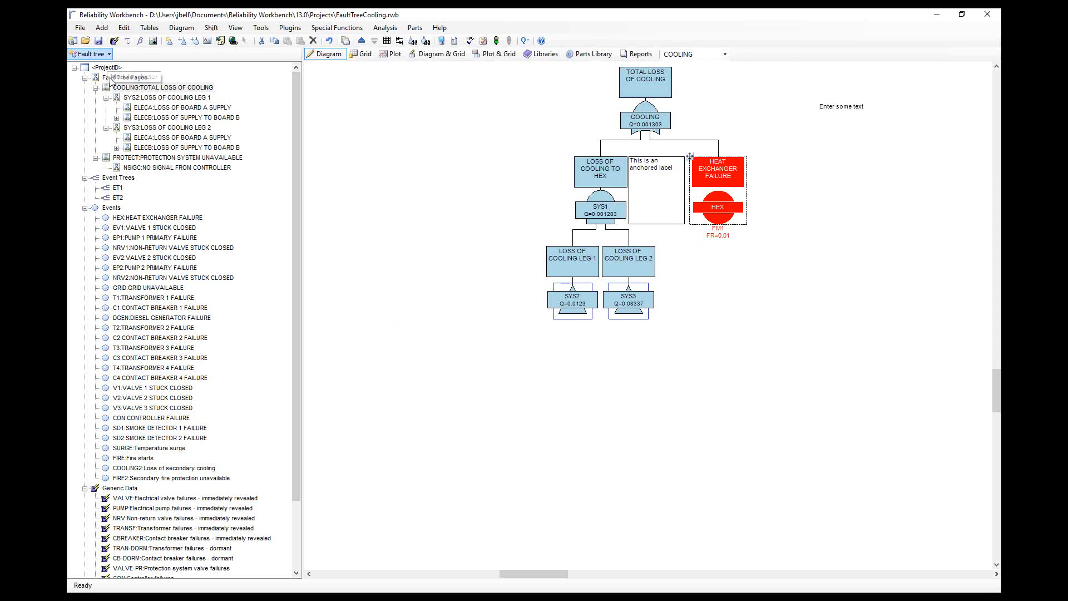
Return to the ET1 event tree, view the "Trace Event Tree cut sets" point in the presentation, and switch back to Reliability Workbench.
click(117, 188)
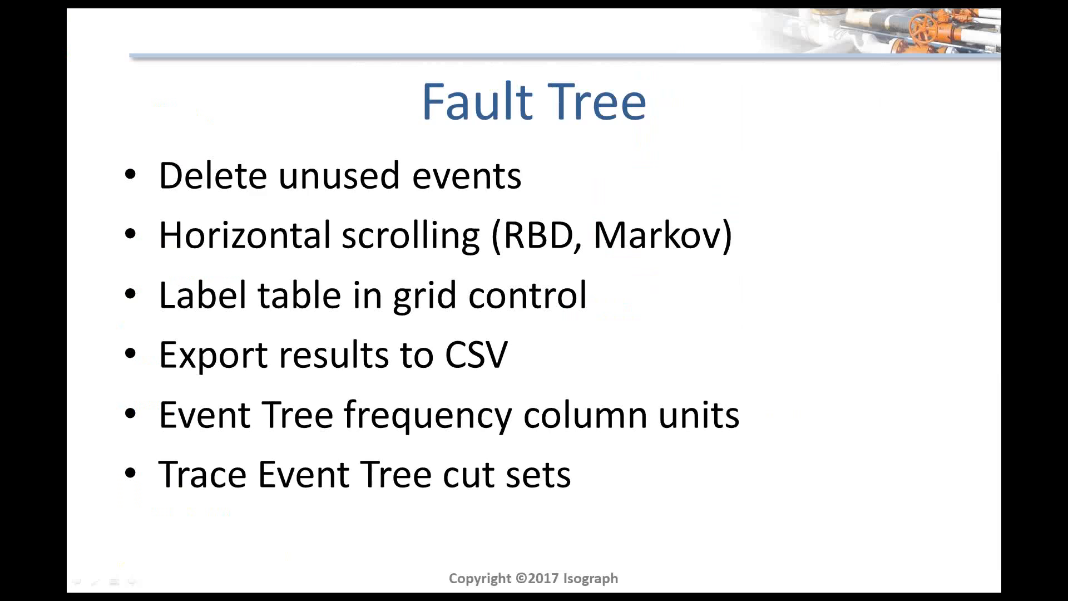
key(alt+Tab)
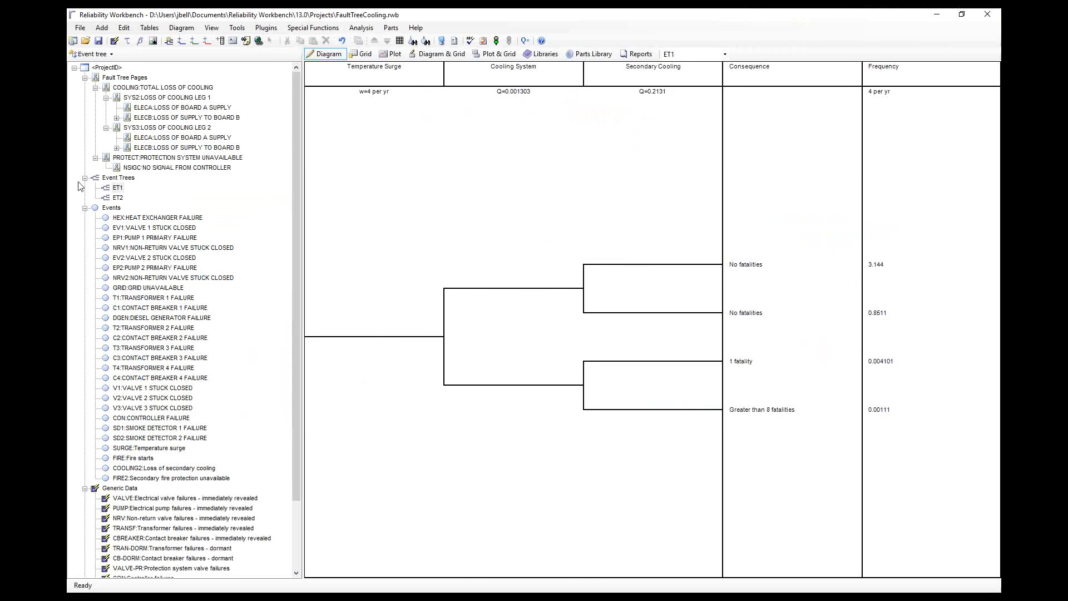
Trace the first minimal cut set, EP1.EP2, of the COOLING gate on the fault tree diagram and close the results summary.
click(191, 89)
click(644, 106)
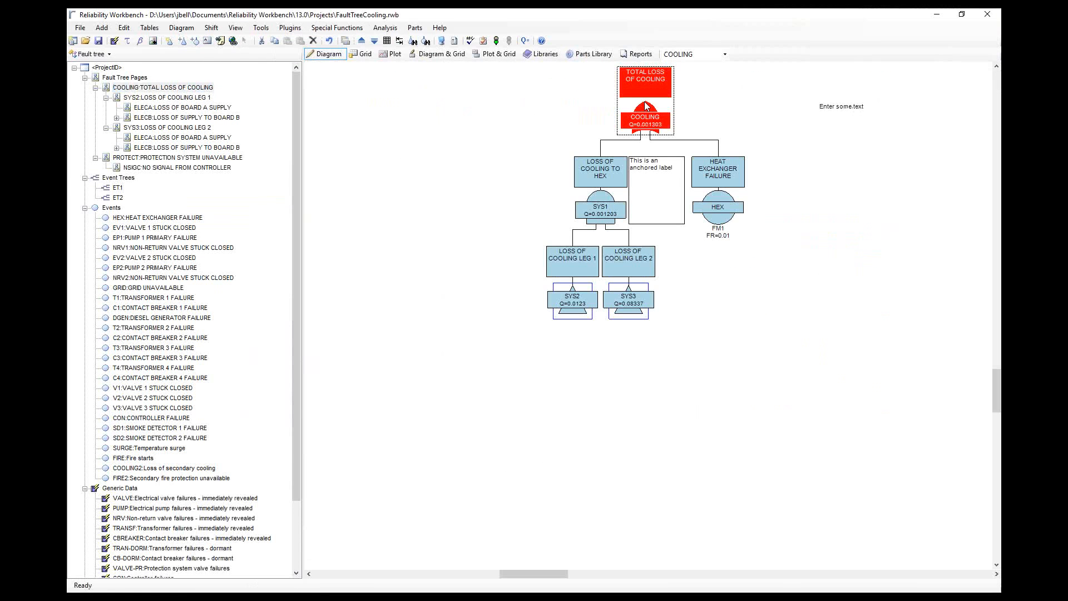
click(525, 42)
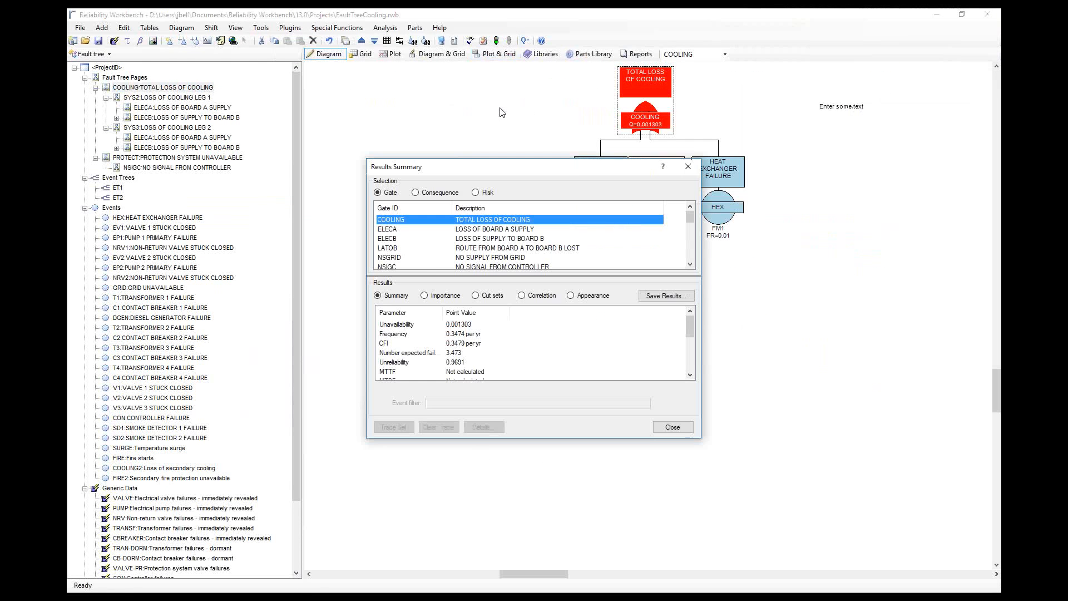
click(499, 300)
click(445, 325)
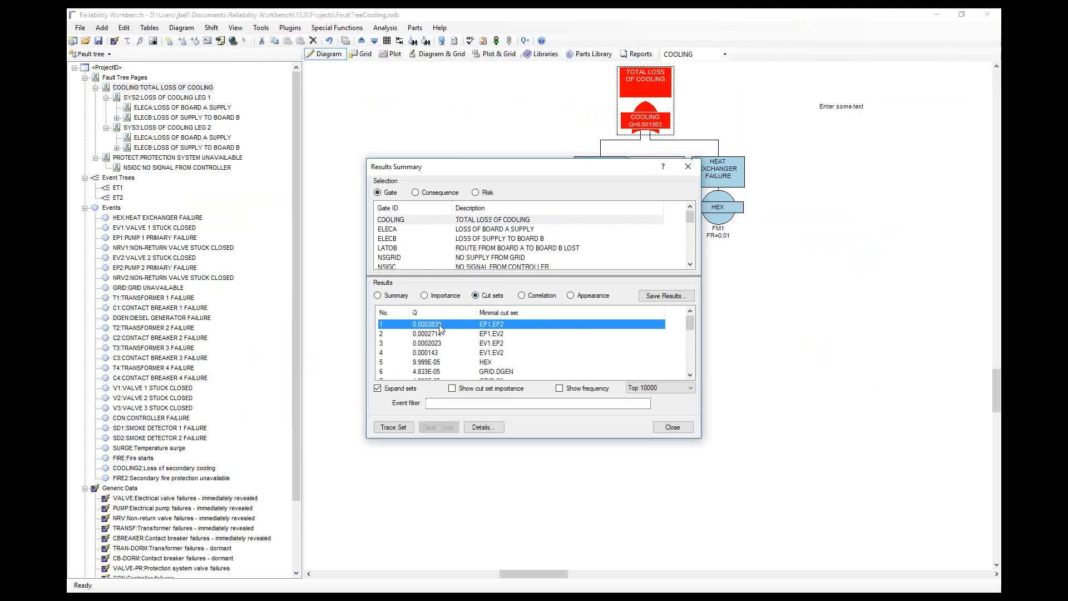
click(394, 427)
drag(565, 167, 337, 167)
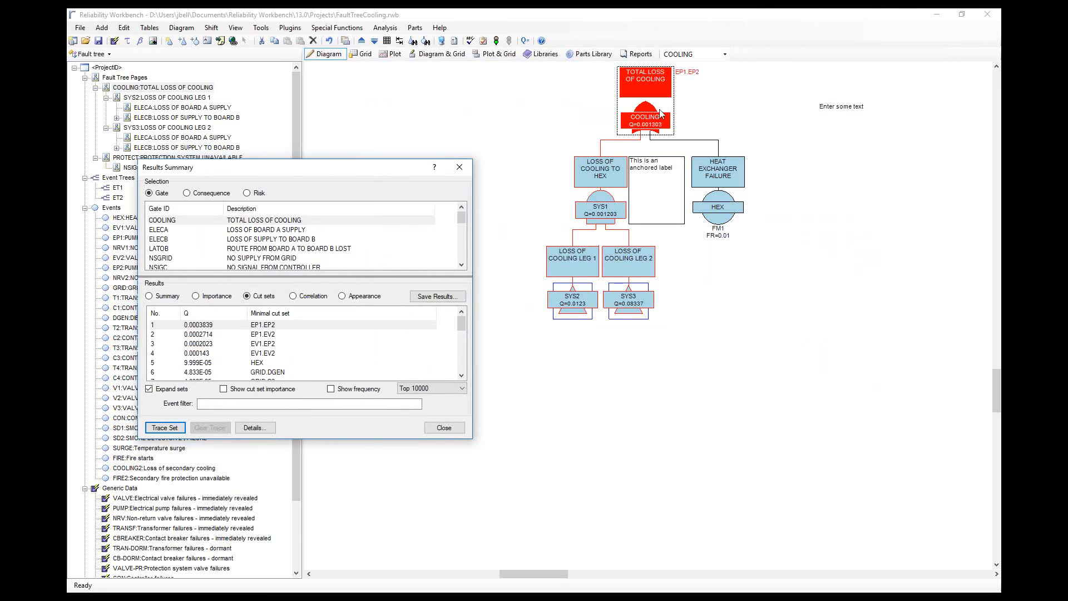
click(444, 428)
In event tree ET1, trace the SURGE.COOLING*.COOLING2 cut set of the "Greater than 8 fatalities" consequence and close the results summary.
click(118, 189)
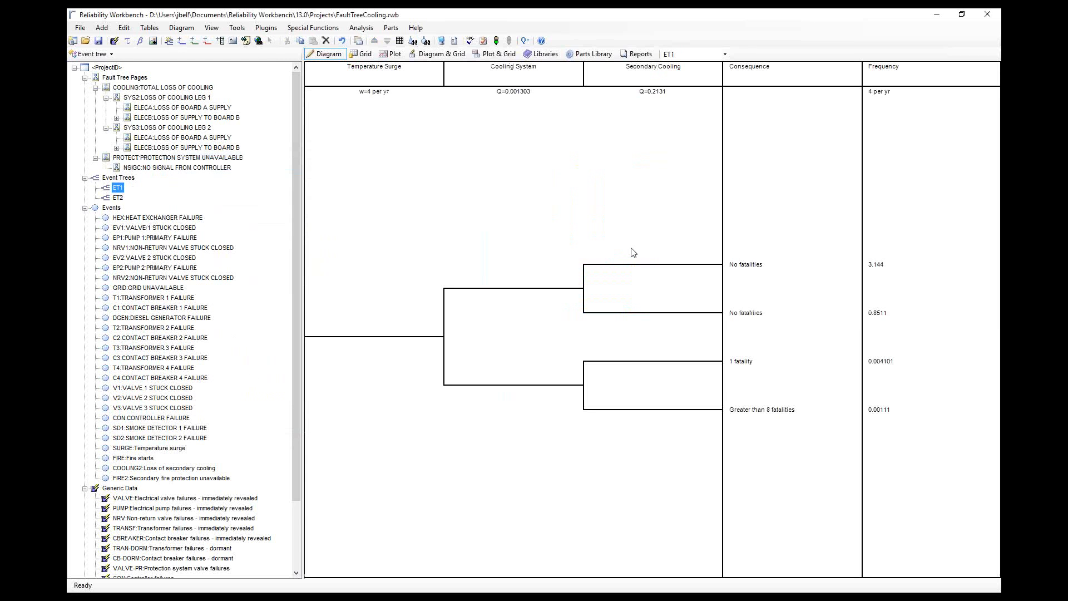
click(525, 40)
drag(468, 168, 296, 160)
click(243, 185)
click(243, 212)
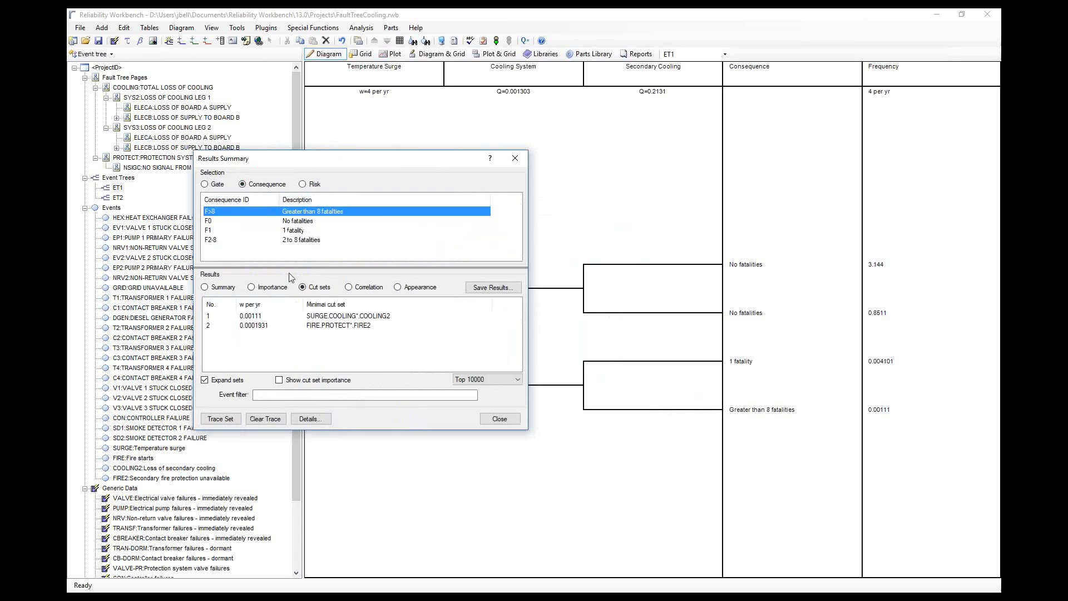
click(243, 316)
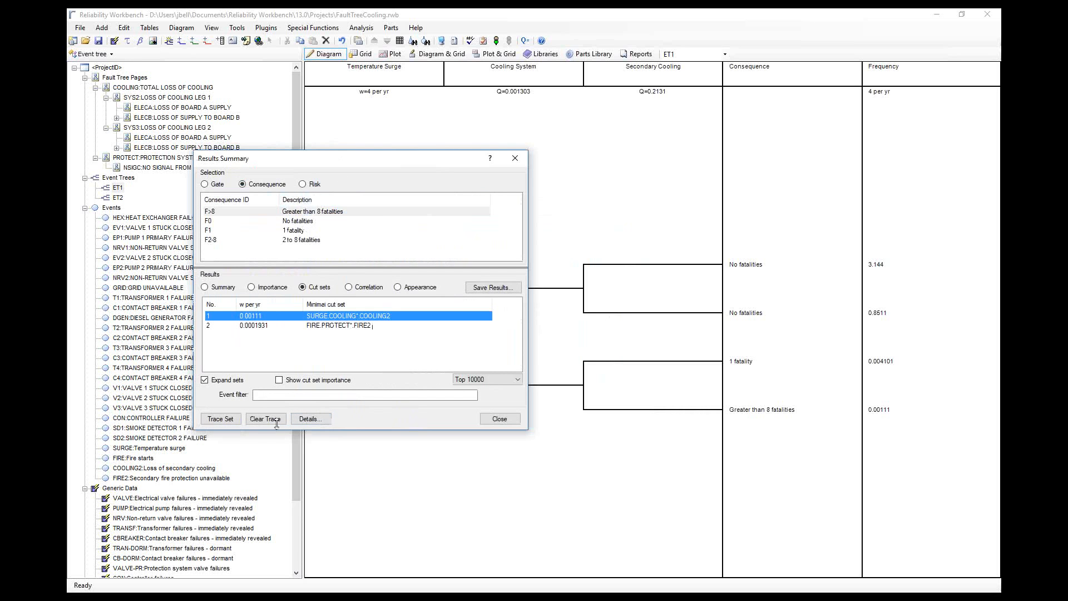
click(233, 420)
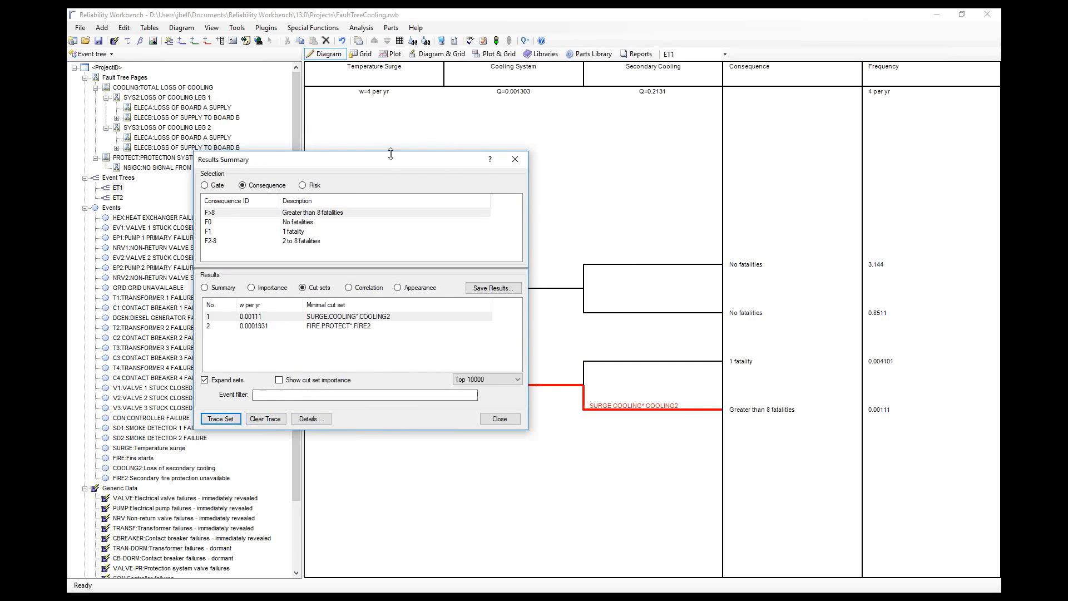
mouse_move(371, 158)
mouse_down()
mouse_move(241, 78)
mouse_move(244, 49)
mouse_up()
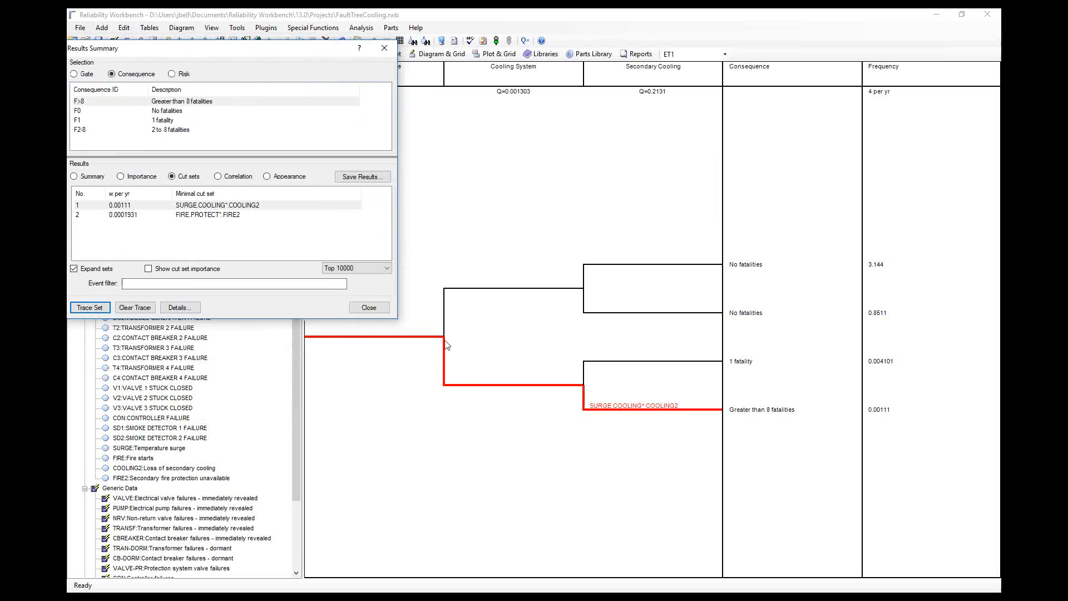
click(369, 308)
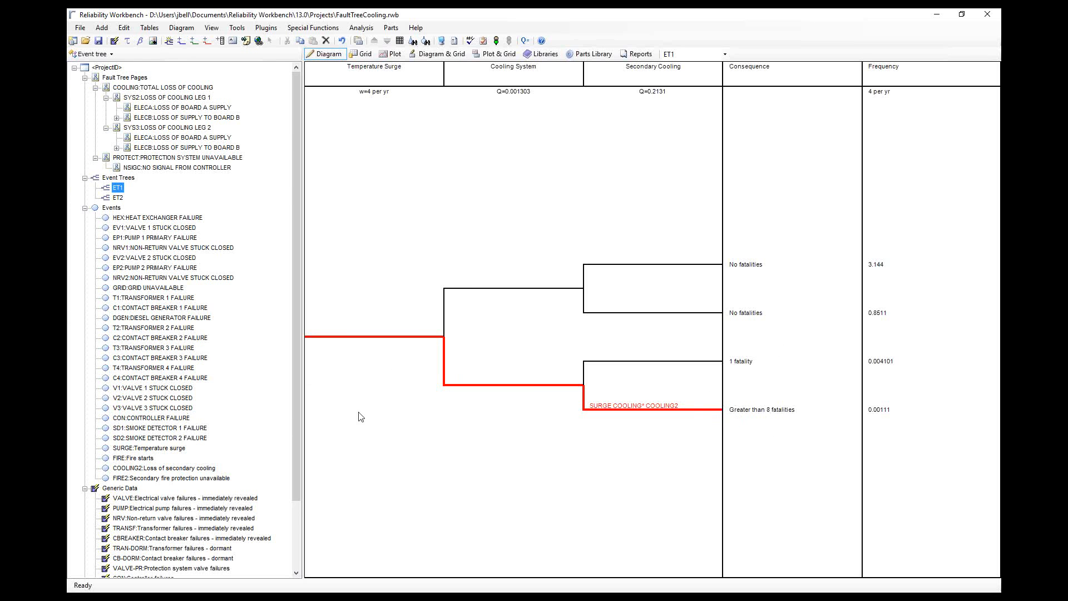
View the Fault Tree slide in the presentation, return to Reliability Workbench, and switch to the RBD module.
key(alt+Tab)
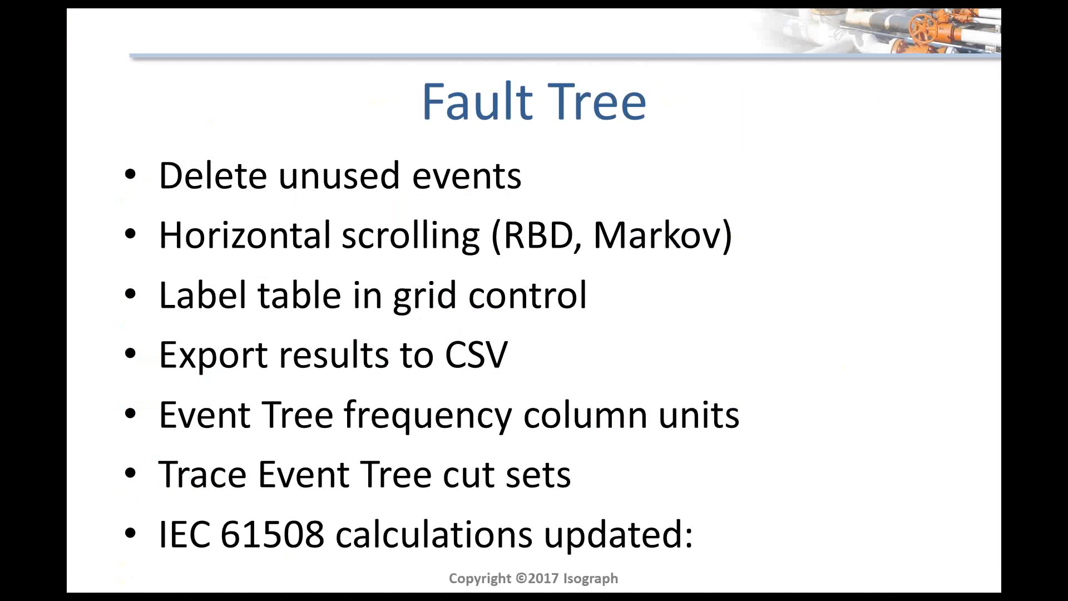
key(alt+Tab)
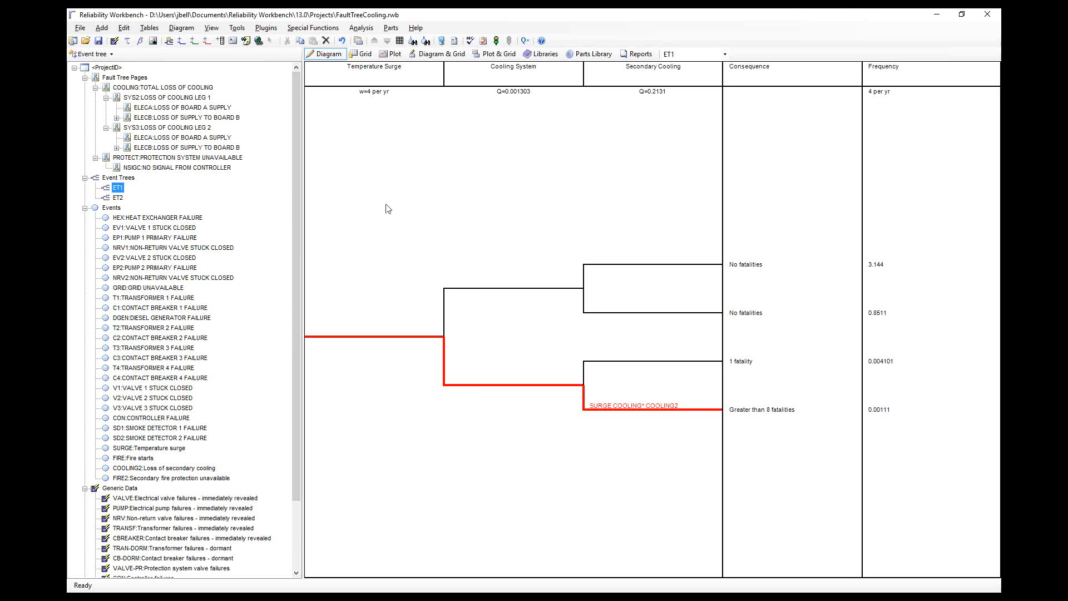
click(115, 56)
click(109, 89)
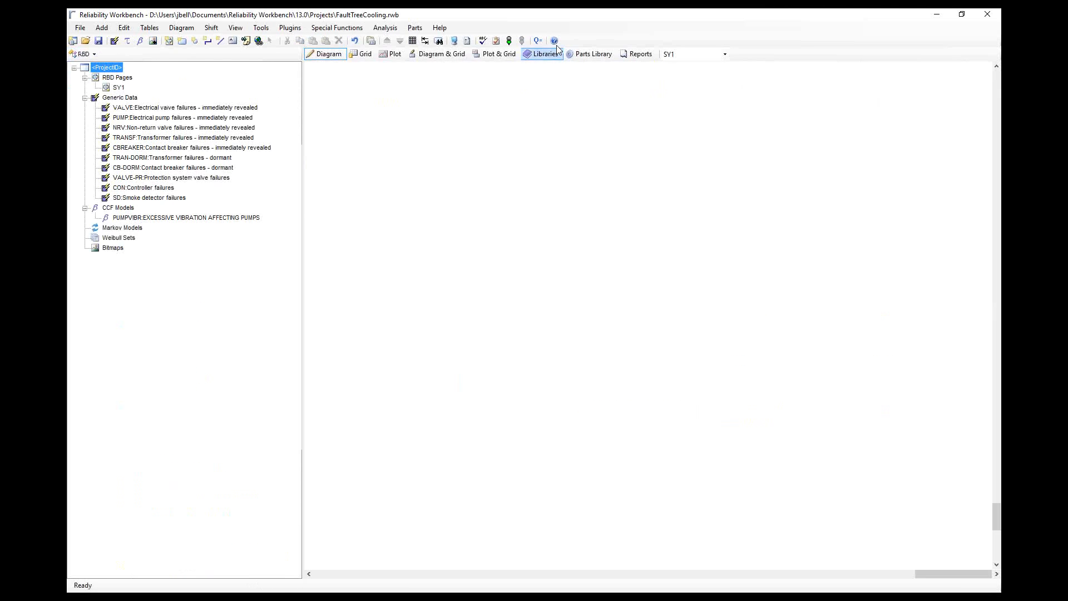
Run the RBD analysis, look at the save option in the results summary, and close the summary.
click(540, 40)
click(553, 346)
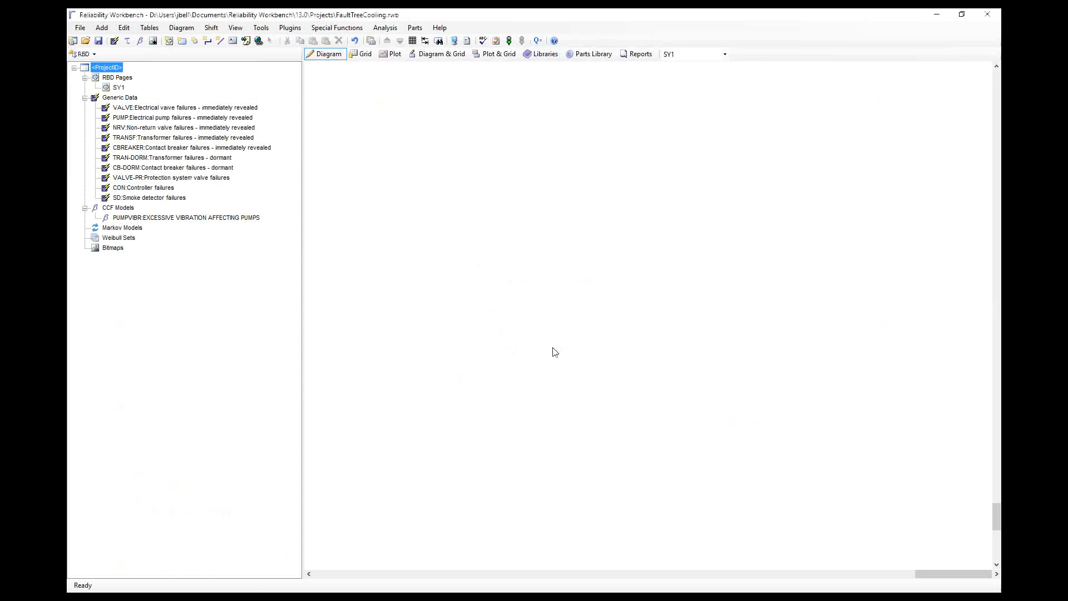
click(509, 40)
key(Return)
click(538, 40)
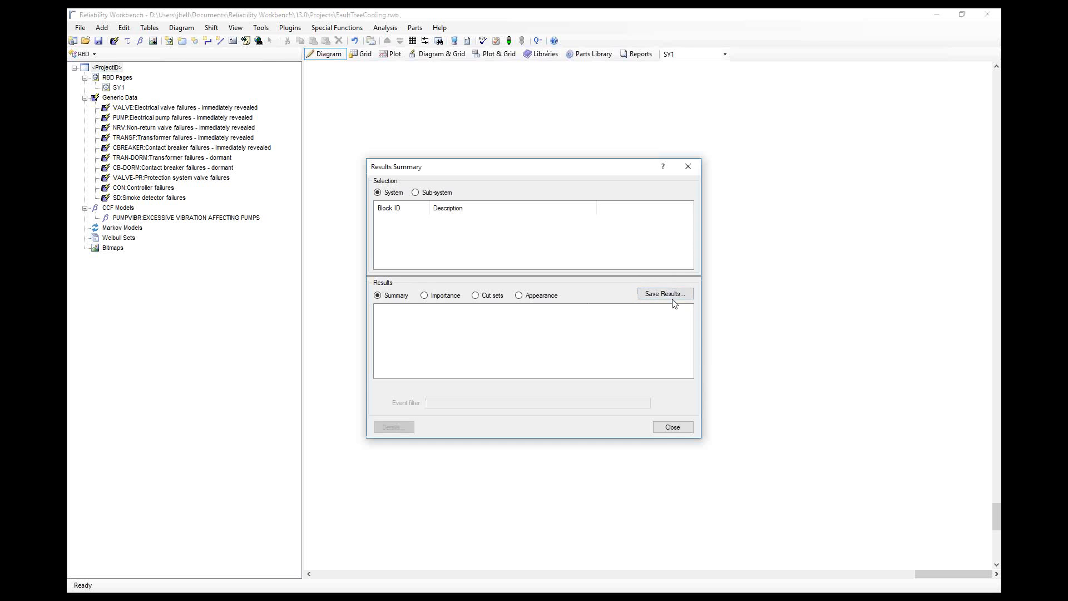
click(673, 427)
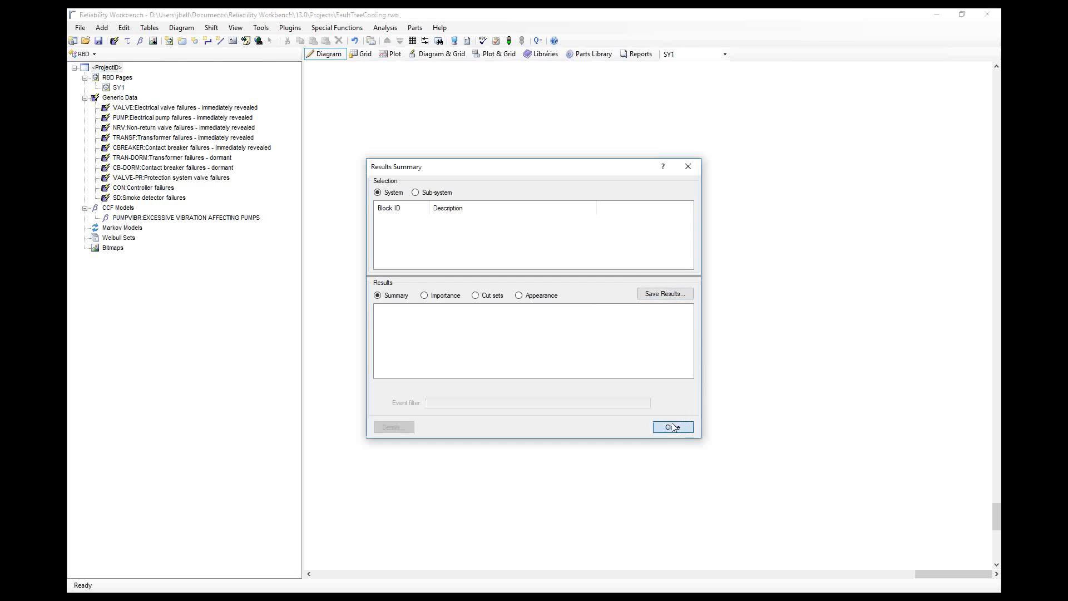
Return to the Fault Tree module, switch to the presentation, and advance to the "Fault Tree – IEC 61508 Model" slide.
click(93, 55)
click(96, 103)
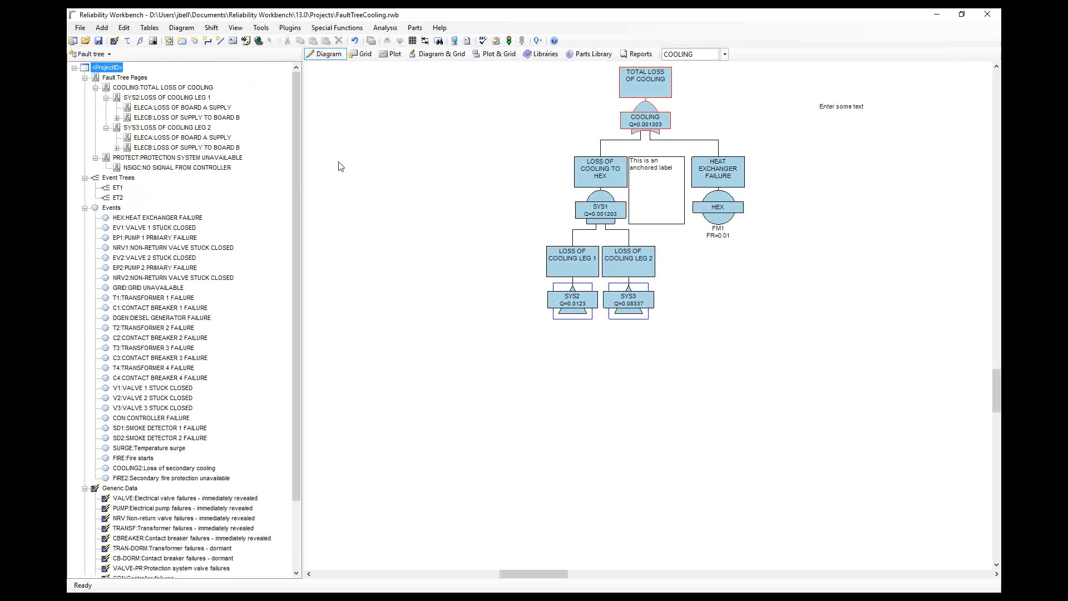
click(404, 181)
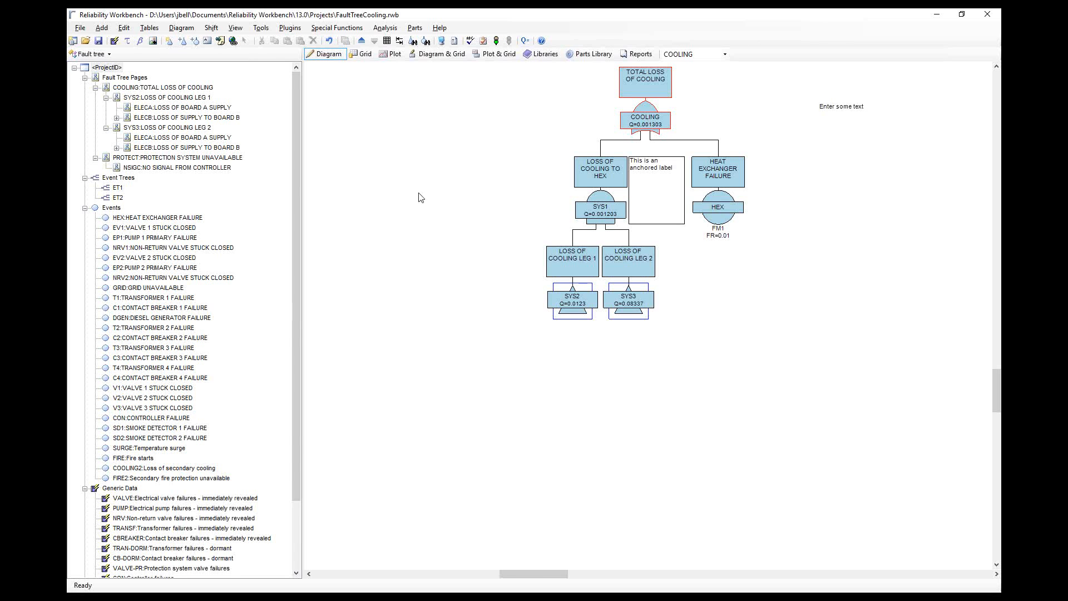
key(alt+Tab)
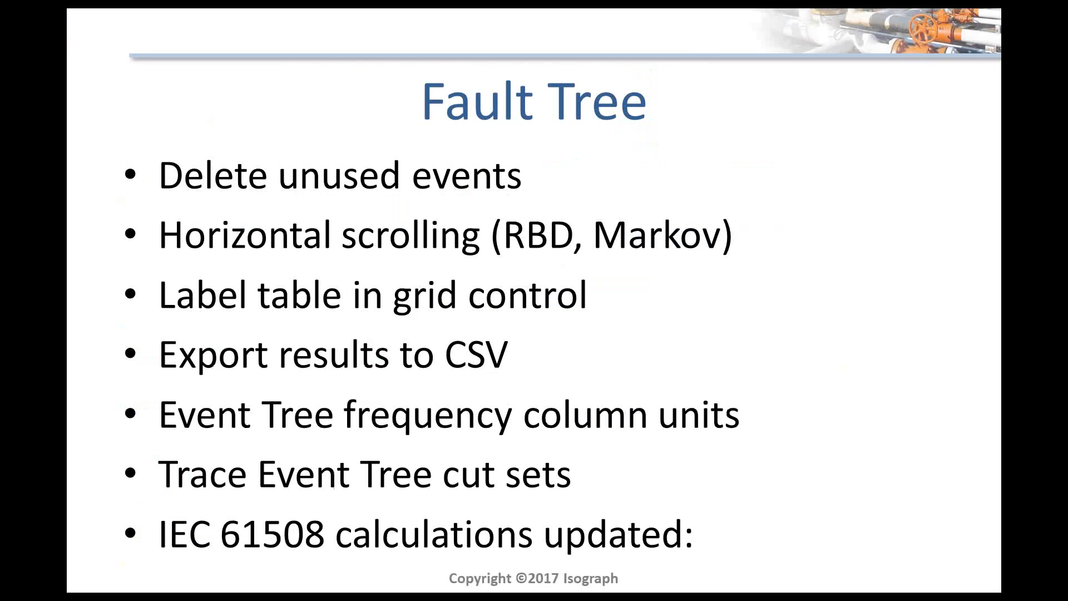
key(Right)
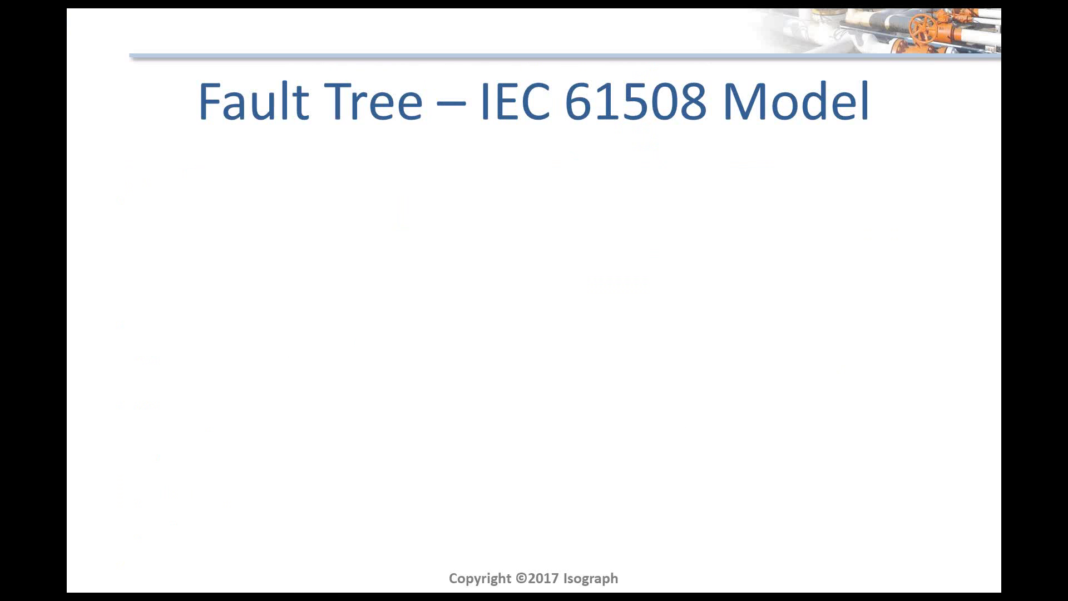